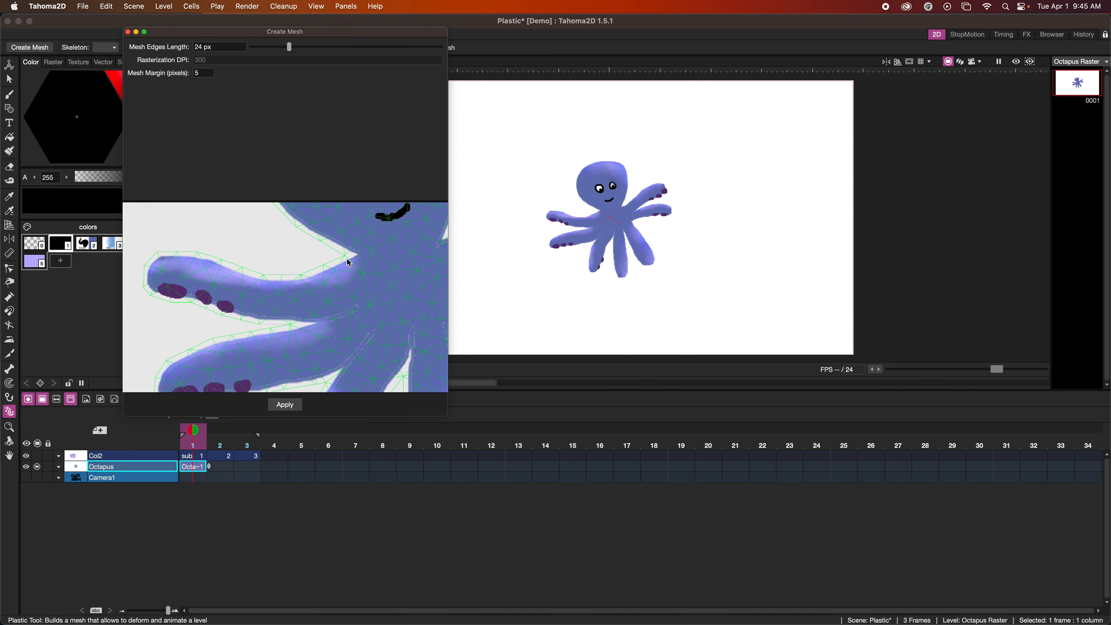
# Set the mesh margin to 2 pixels, reduce the mesh edges length, and create the mesh for the octopus
pyautogui.doubleClick(202, 75)
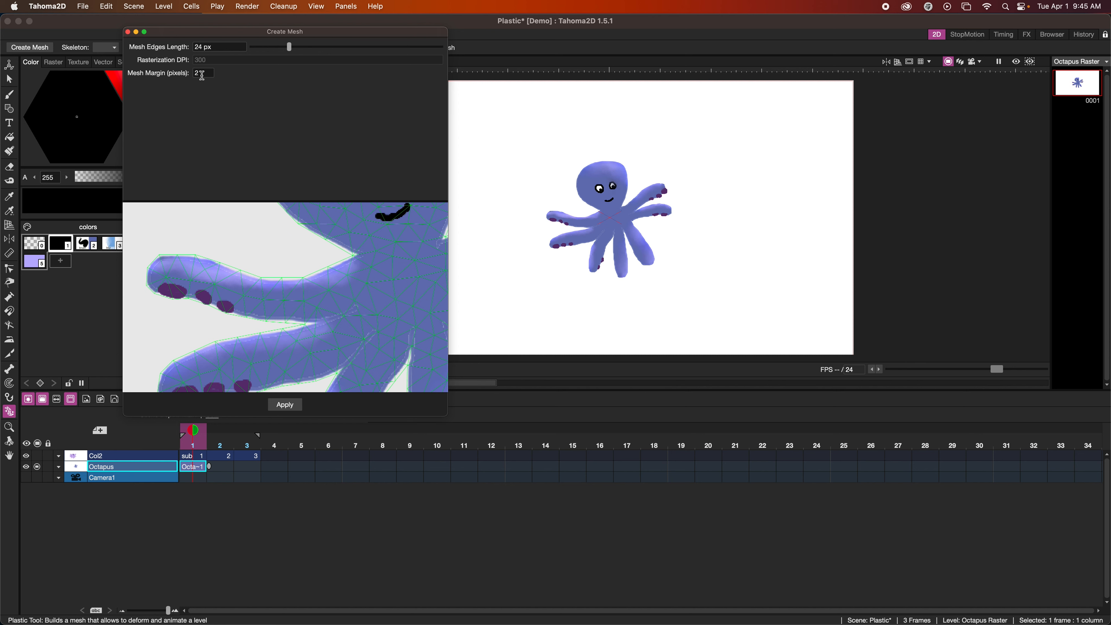
pyautogui.click(288, 47)
pyautogui.moveTo(289, 47); pyautogui.dragTo(272, 46)
pyautogui.click(284, 405)
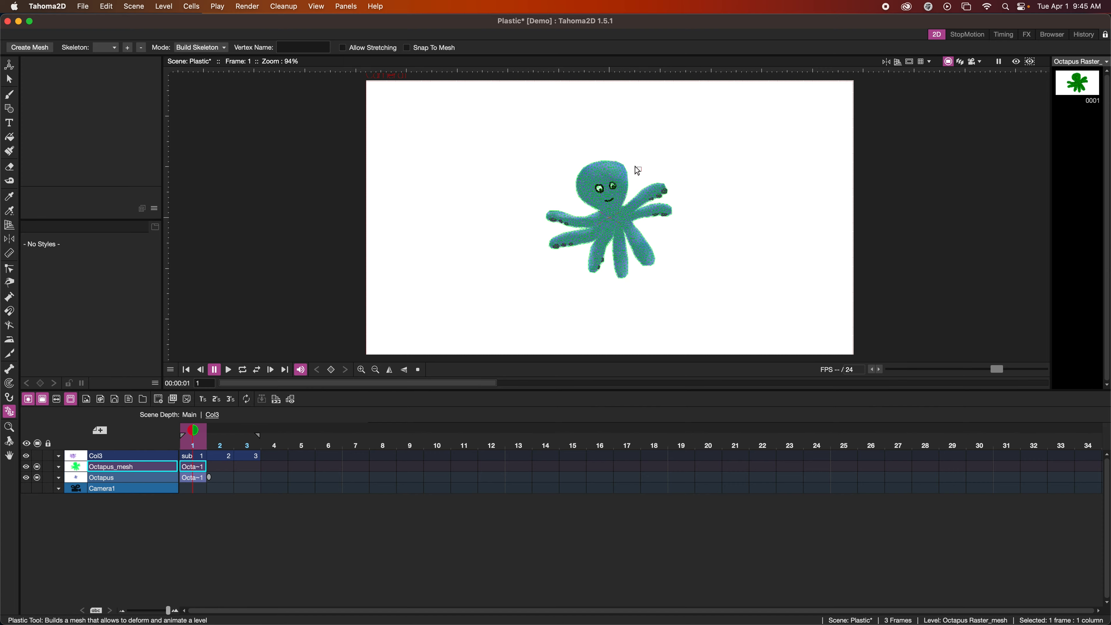
# In Edit Mesh mode, cut the mesh along the edge joining the two left tentacles
pyautogui.scroll(8, 618, 218)
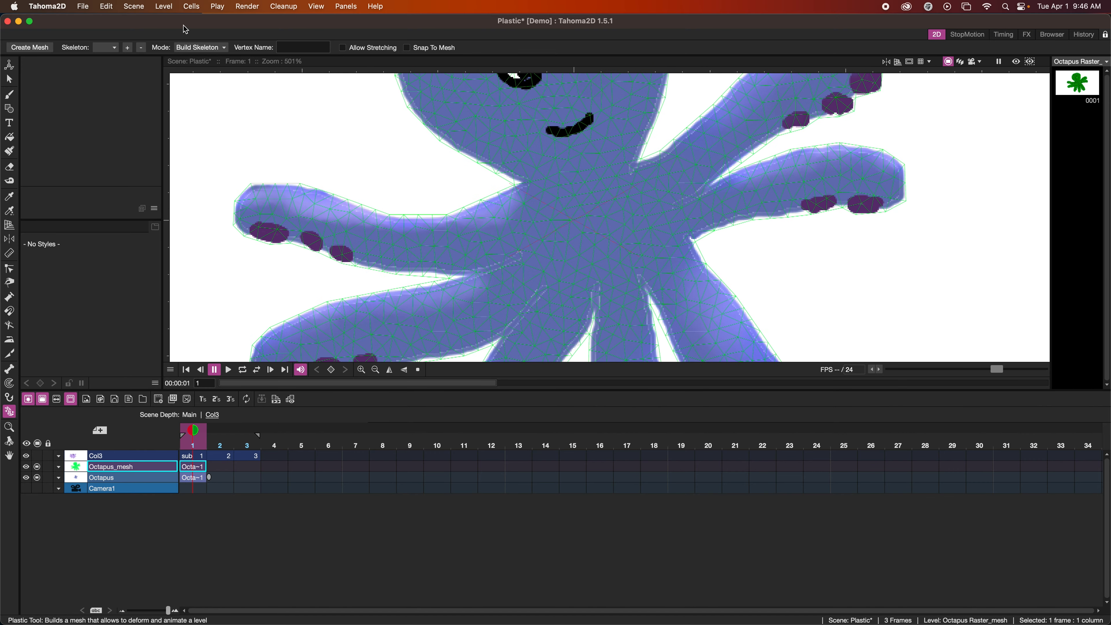
pyautogui.click(192, 47)
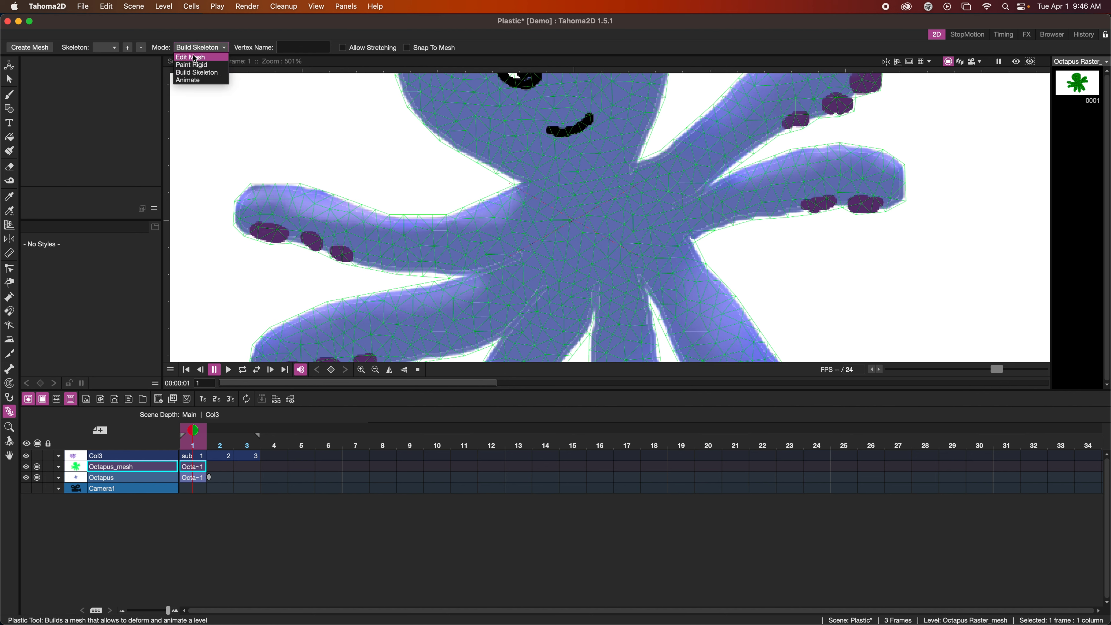
pyautogui.click(195, 57)
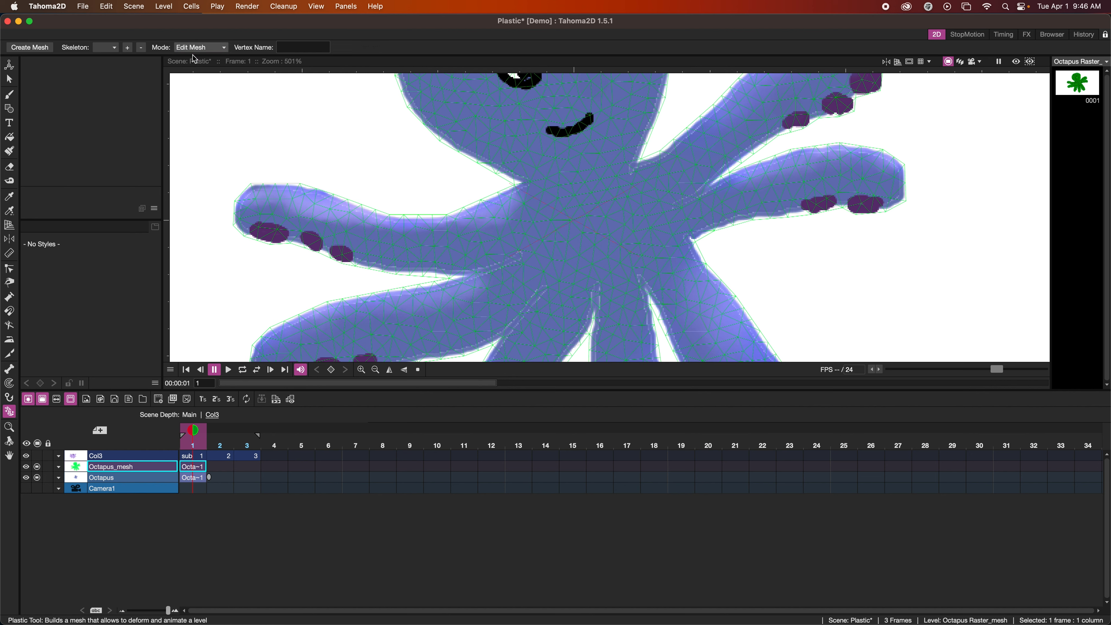
pyautogui.click(464, 269)
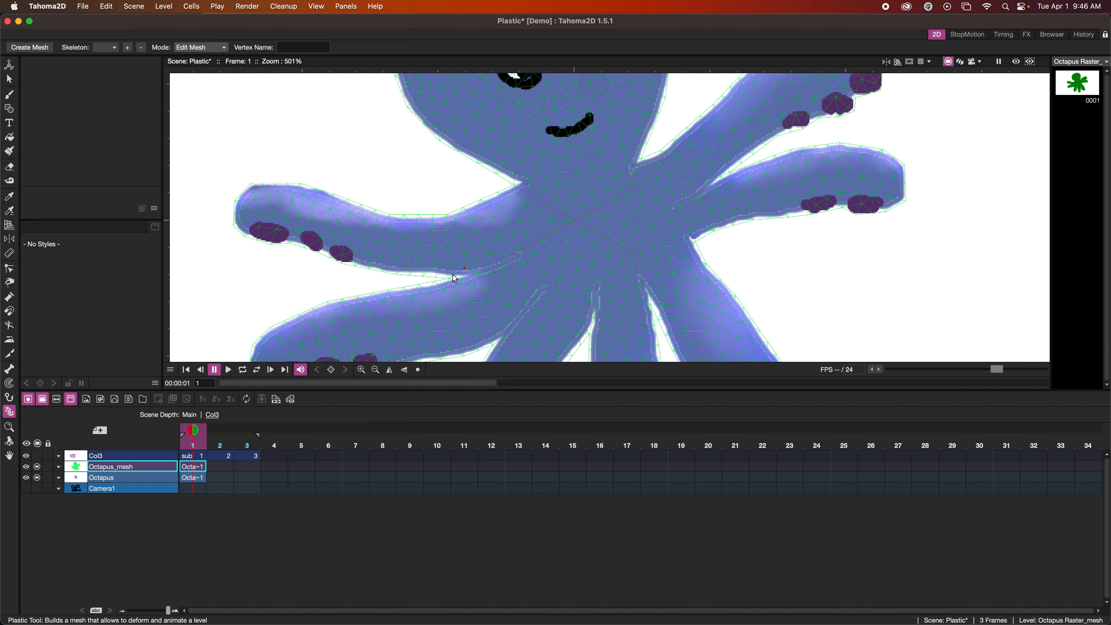
pyautogui.moveTo(457, 273); pyautogui.dragTo(458, 261)
pyautogui.rightClick(457, 273)
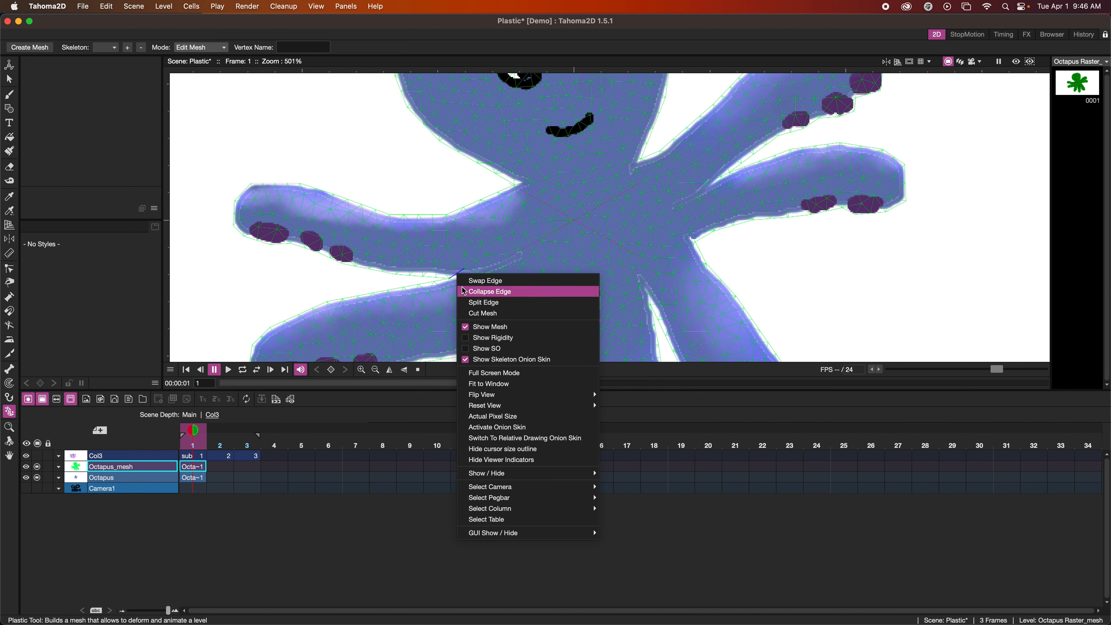
pyautogui.click(480, 313)
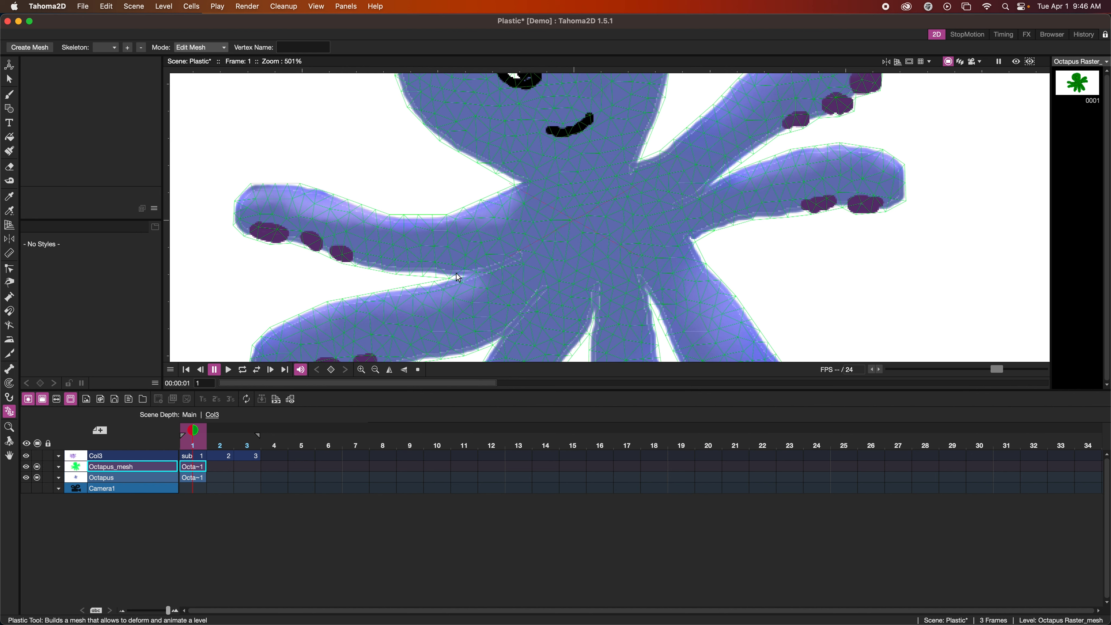
pyautogui.rightClick(457, 277)
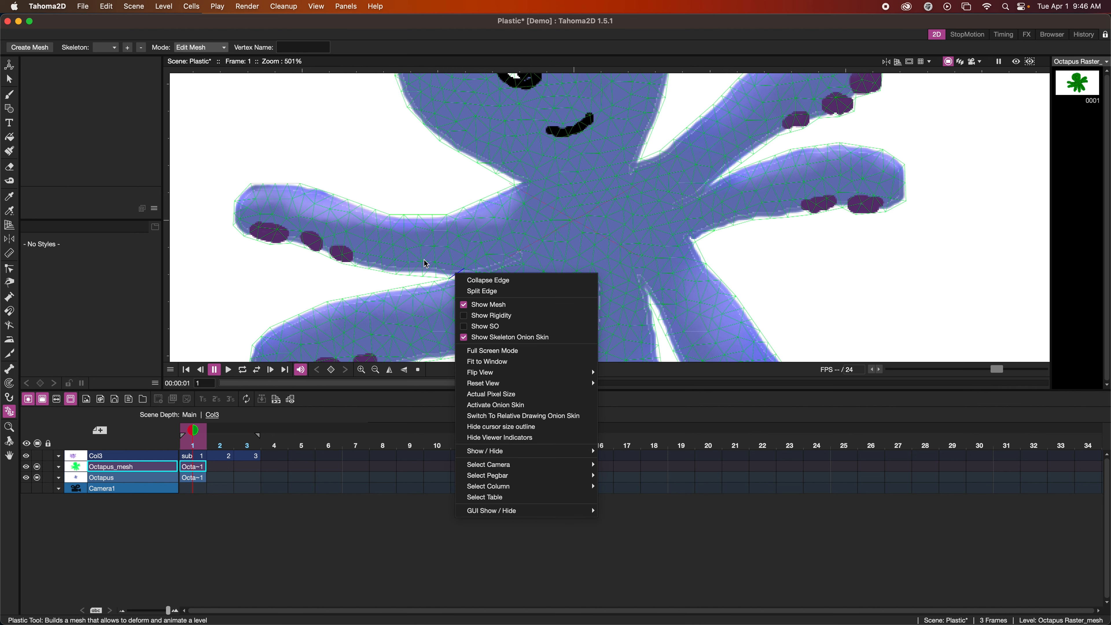
pyautogui.click(431, 256)
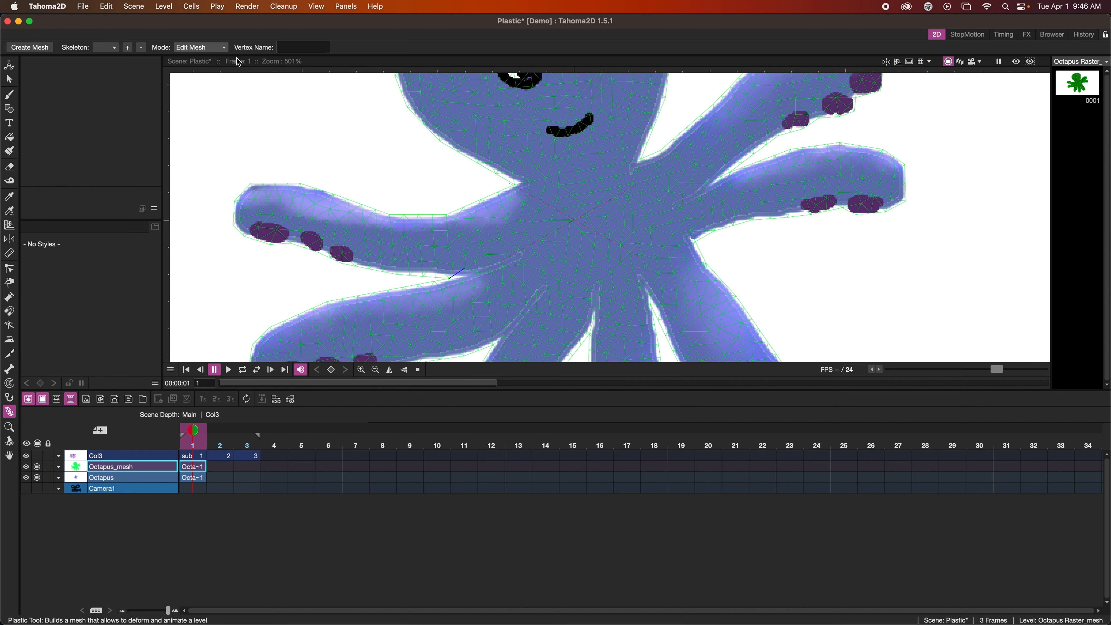
# Change the Plastic tool's mode to Build Skeleton with the whole octopus in view
pyautogui.click(221, 49)
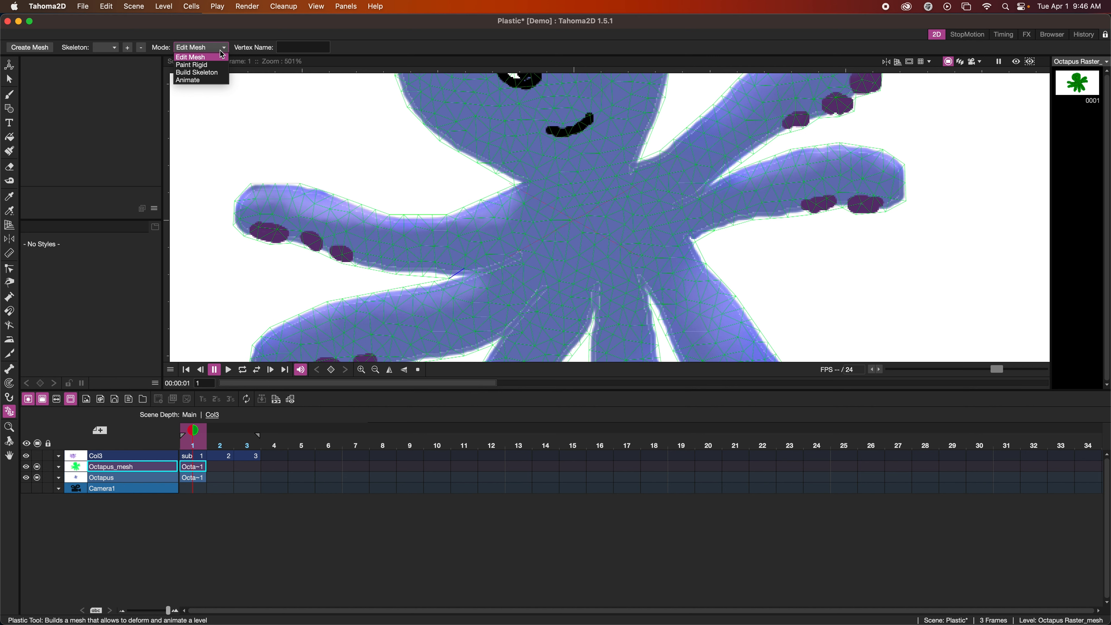
pyautogui.click(199, 72)
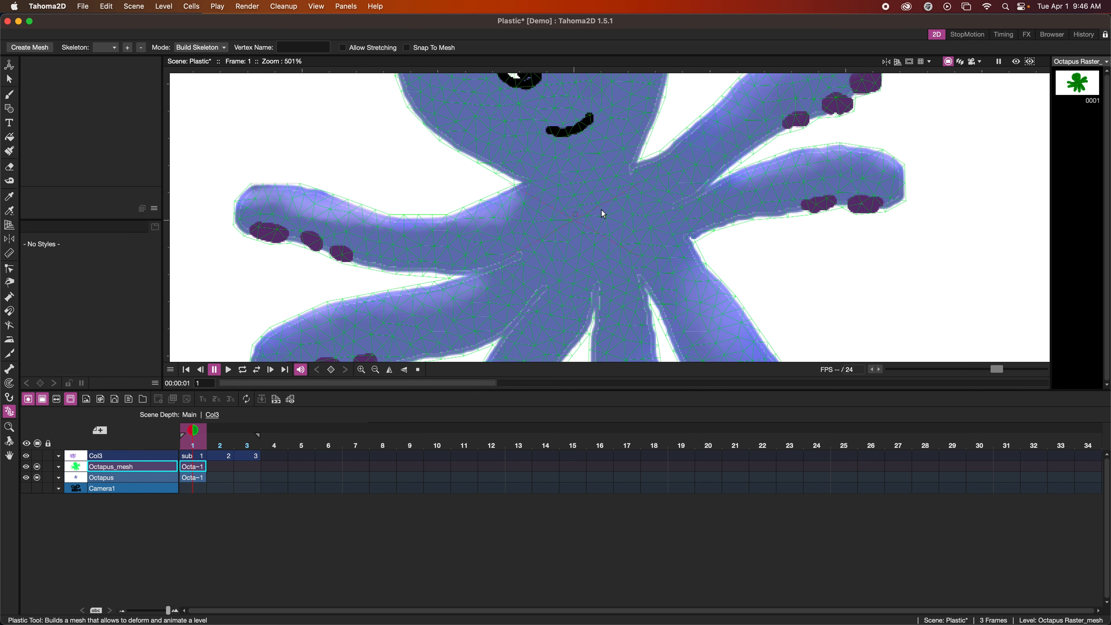
pyautogui.scroll(-5, 624, 217)
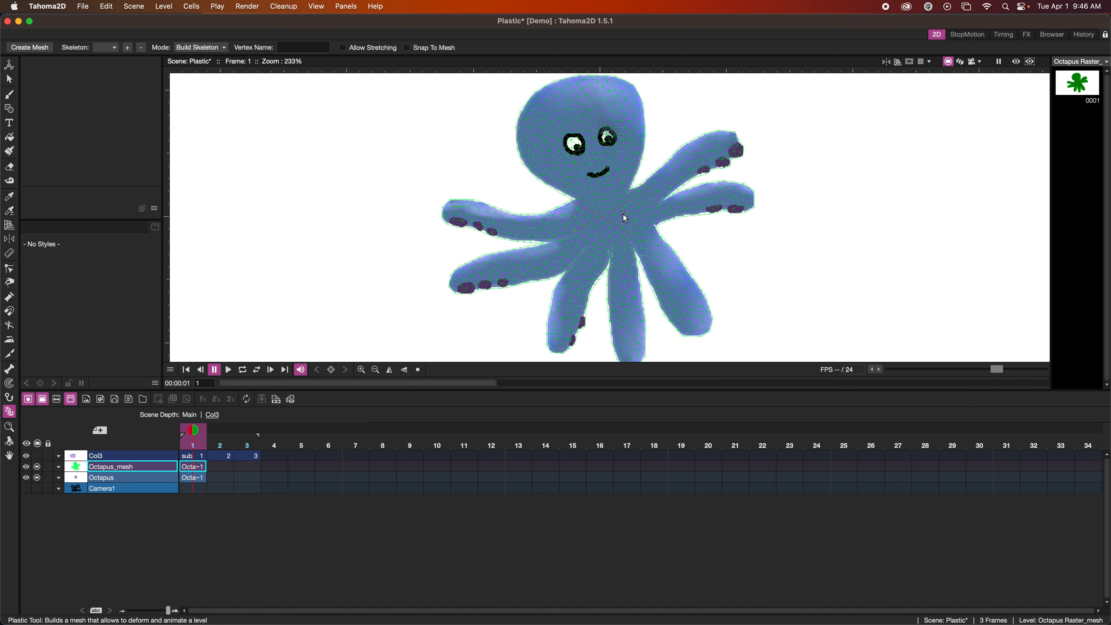
# Look at the rigged animation examples on the Animation web page and return to Tahoma2D
pyautogui.click(348, 604)
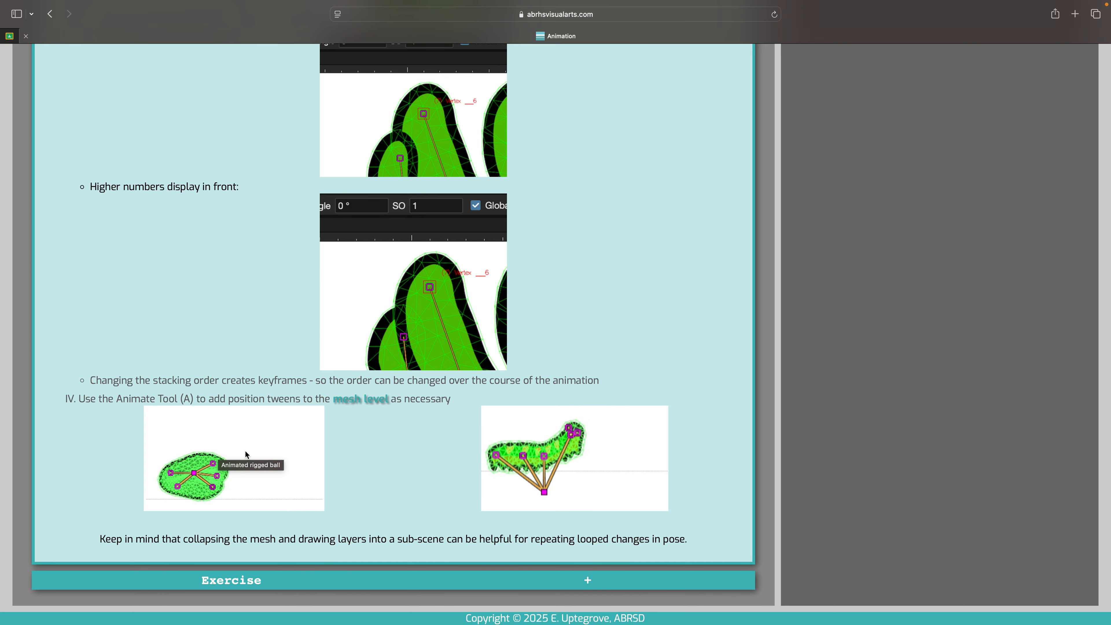
pyautogui.moveTo(381, 613)
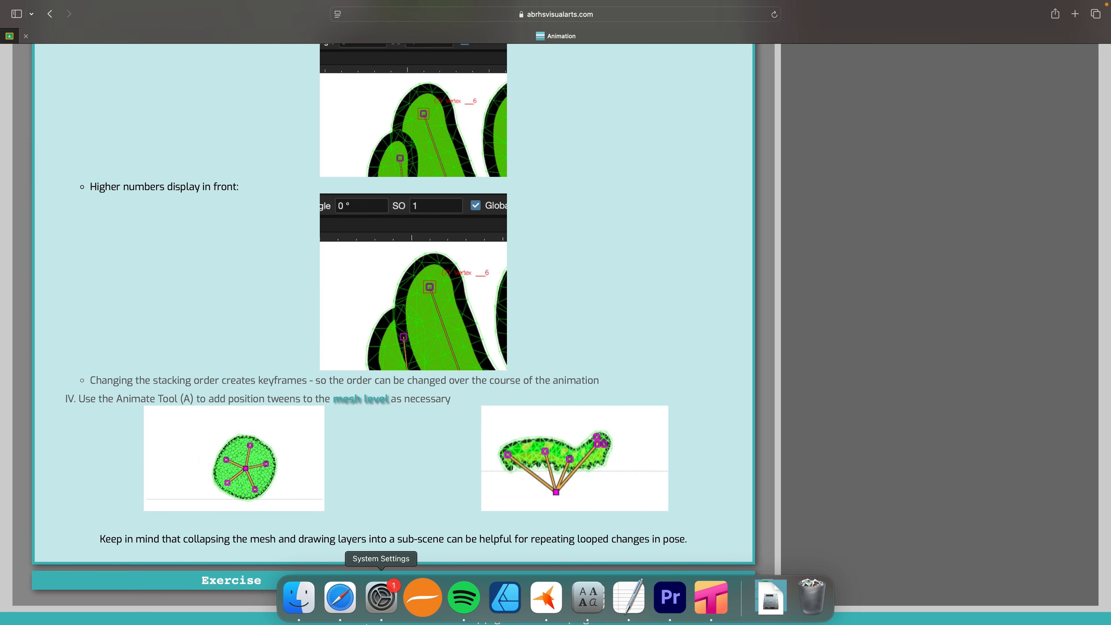
pyautogui.click(700, 609)
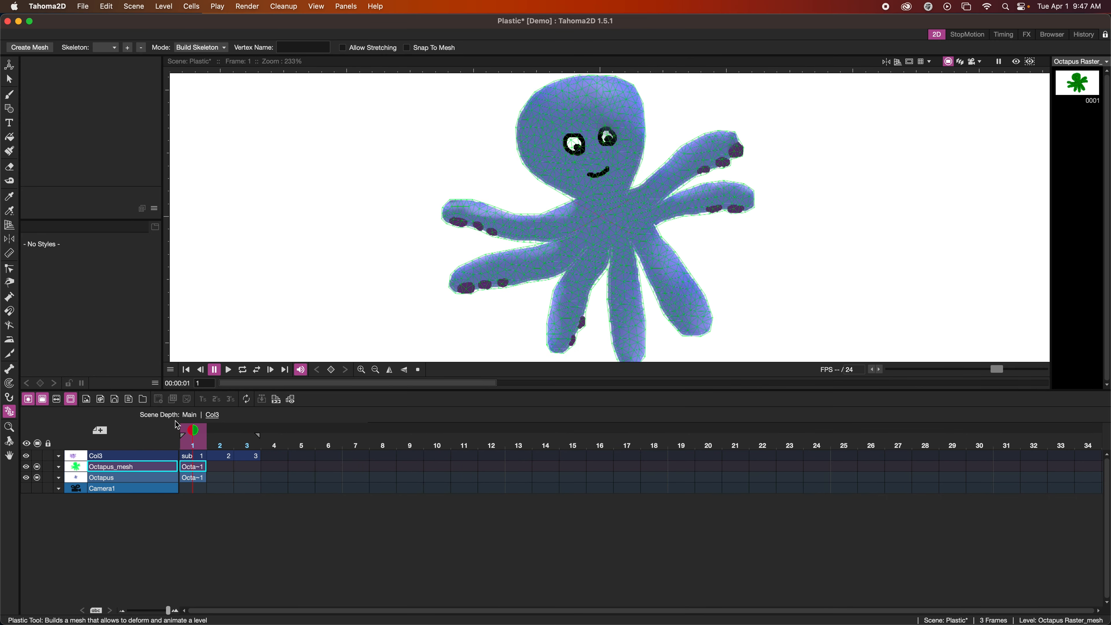
# Place the skeleton's root vertex at the centre of the octopus body, where the tentacles meet
pyautogui.click(610, 231)
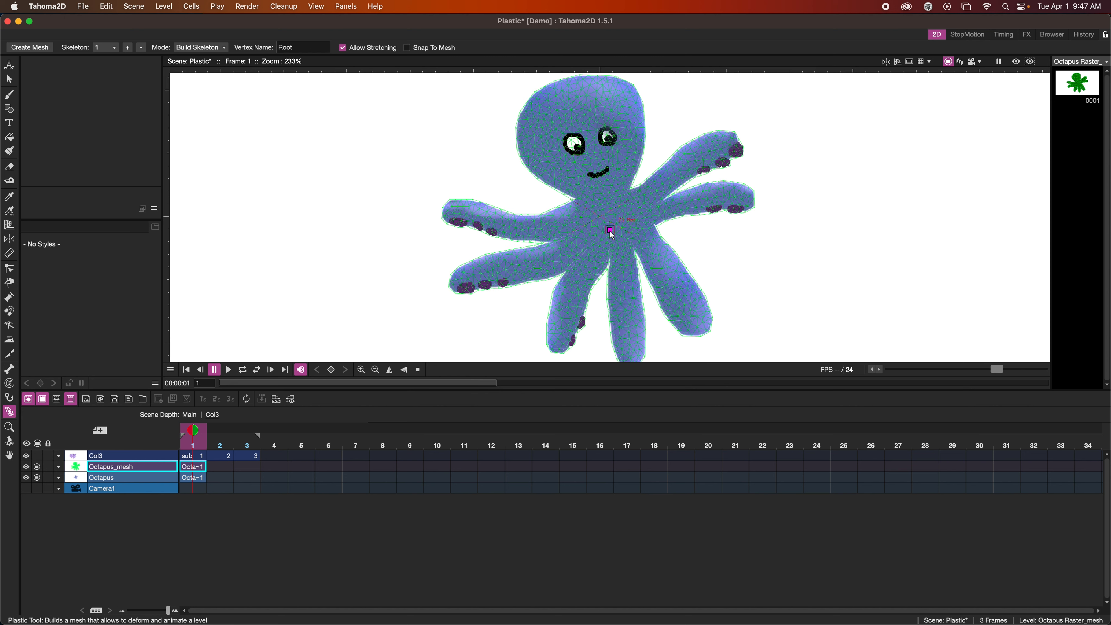
pyautogui.moveTo(612, 235); pyautogui.dragTo(614, 236)
pyautogui.moveTo(613, 233); pyautogui.dragTo(608, 231)
pyautogui.moveTo(609, 232); pyautogui.dragTo(446, 209)
pyautogui.moveTo(448, 209); pyautogui.dragTo(450, 212)
pyautogui.moveTo(452, 215); pyautogui.dragTo(348, 174)
pyautogui.moveTo(345, 174); pyautogui.dragTo(612, 232)
# Build a chain of three vertices from the root up through the neck and face to the head's crown
pyautogui.click(604, 198)
pyautogui.click(587, 140)
pyautogui.click(580, 92)
pyautogui.click(589, 145)
pyautogui.moveTo(603, 198); pyautogui.dragTo(601, 191)
# Add a chain of four vertices from the root along the upper-left tentacle to its tip
pyautogui.click(610, 227)
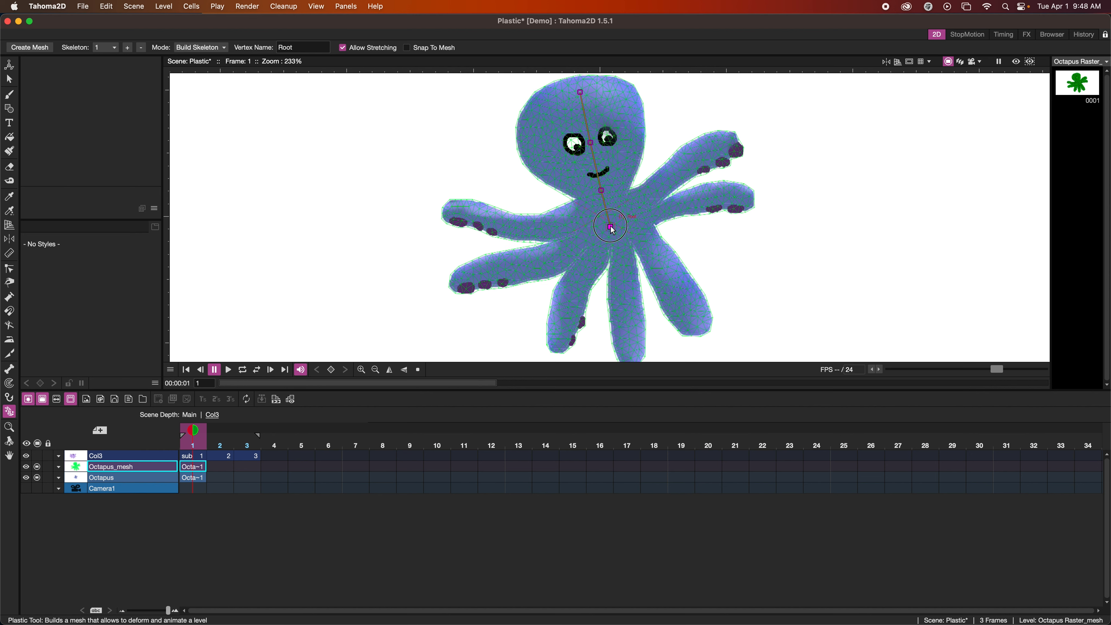
pyautogui.click(574, 221)
pyautogui.click(541, 225)
pyautogui.click(500, 218)
pyautogui.click(457, 211)
# Add a chain of four vertices from the root along the lower-left tentacle to its tip
pyautogui.click(611, 228)
pyautogui.click(571, 243)
pyautogui.click(531, 263)
pyautogui.click(494, 269)
pyautogui.click(469, 278)
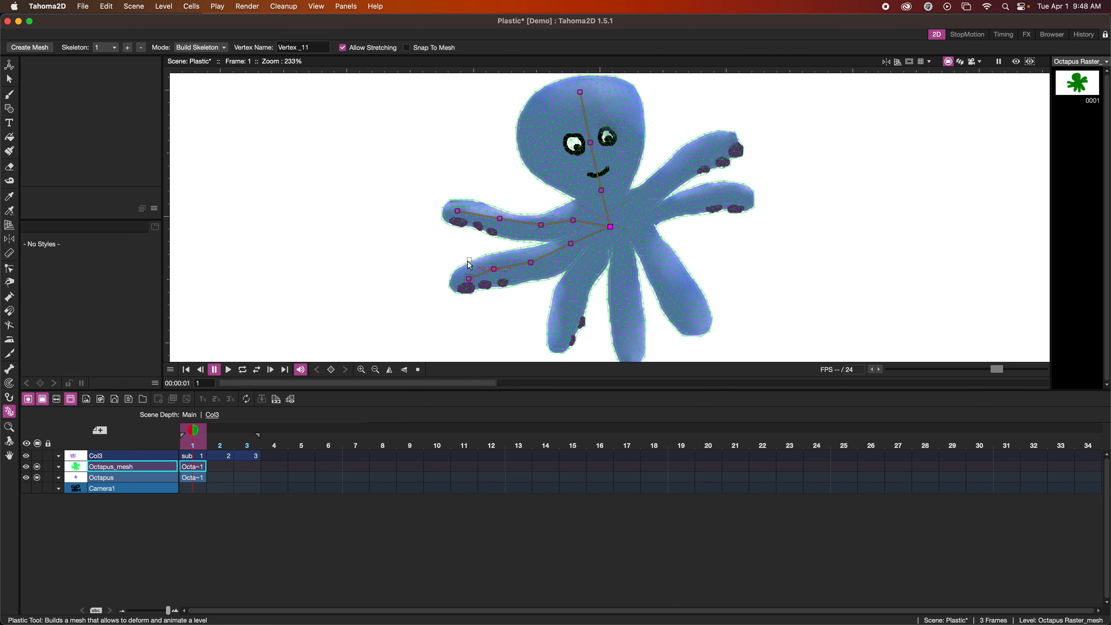
# Add one vertex branching from the root at the base of each of the five remaining tentacles
pyautogui.click(611, 227)
pyautogui.click(589, 263)
pyautogui.click(611, 227)
pyautogui.click(623, 254)
pyautogui.click(611, 228)
pyautogui.click(644, 238)
pyautogui.click(612, 228)
pyautogui.click(656, 214)
pyautogui.click(611, 228)
pyautogui.click(645, 192)
# Extend the middle-right tentacle's chain with three more vertices out to its tip
pyautogui.click(676, 203)
pyautogui.click(708, 195)
pyautogui.click(739, 198)
# Extend the upper-right tentacle's chain to its tip, removing the surplus vertex and leaving one joint at mid-length
pyautogui.click(646, 192)
pyautogui.click(690, 153)
pyautogui.click(724, 145)
pyautogui.moveTo(690, 152); pyautogui.dragTo(695, 150)
pyautogui.press('Delete')
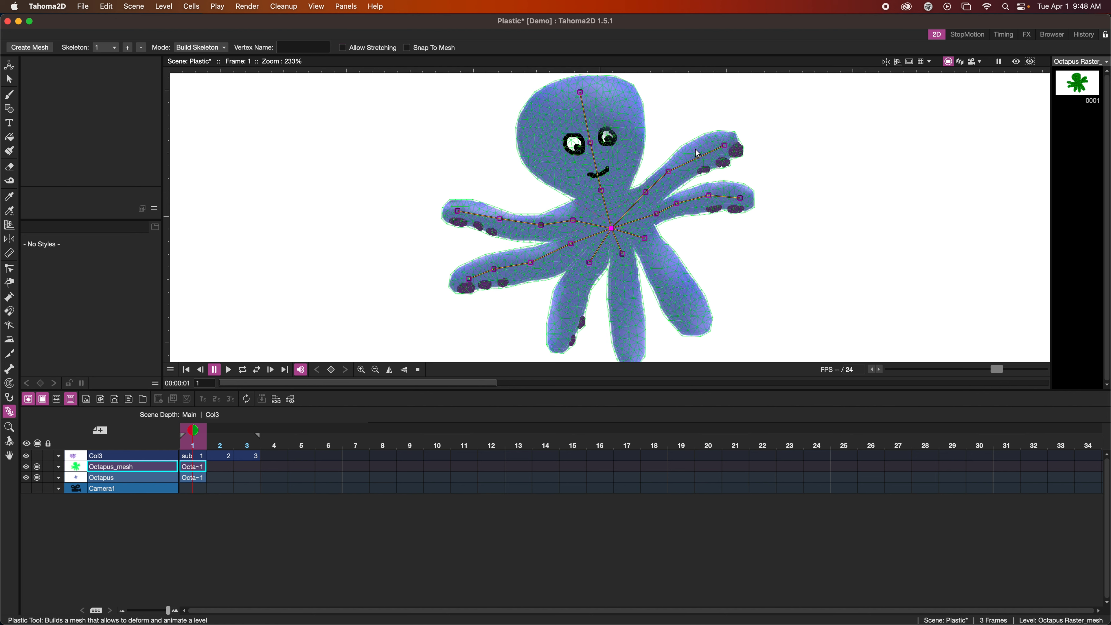
pyautogui.moveTo(668, 171); pyautogui.dragTo(680, 164)
# Extend the chains of the three lower tentacles with two vertices each, ending at their tips
pyautogui.click(645, 238)
pyautogui.click(672, 284)
pyautogui.click(692, 318)
pyautogui.click(621, 254)
pyautogui.click(628, 344)
pyautogui.click(589, 263)
pyautogui.click(574, 290)
pyautogui.click(560, 325)
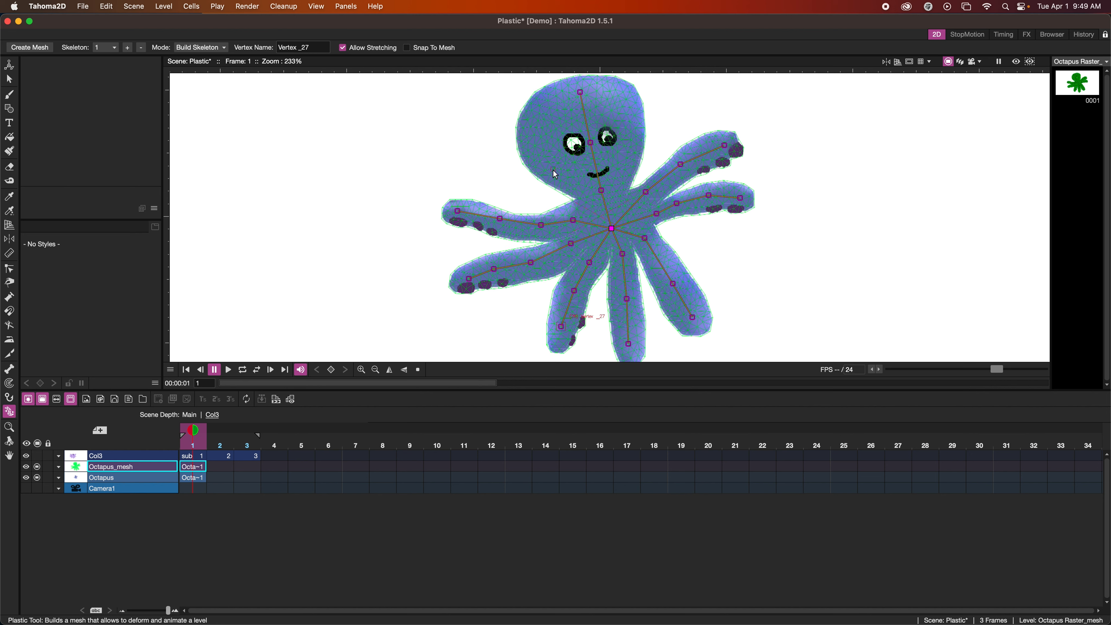
# Change the Plastic tool's mode to Animate and try tilting the octopus head with its skeleton vertices
pyautogui.click(201, 47)
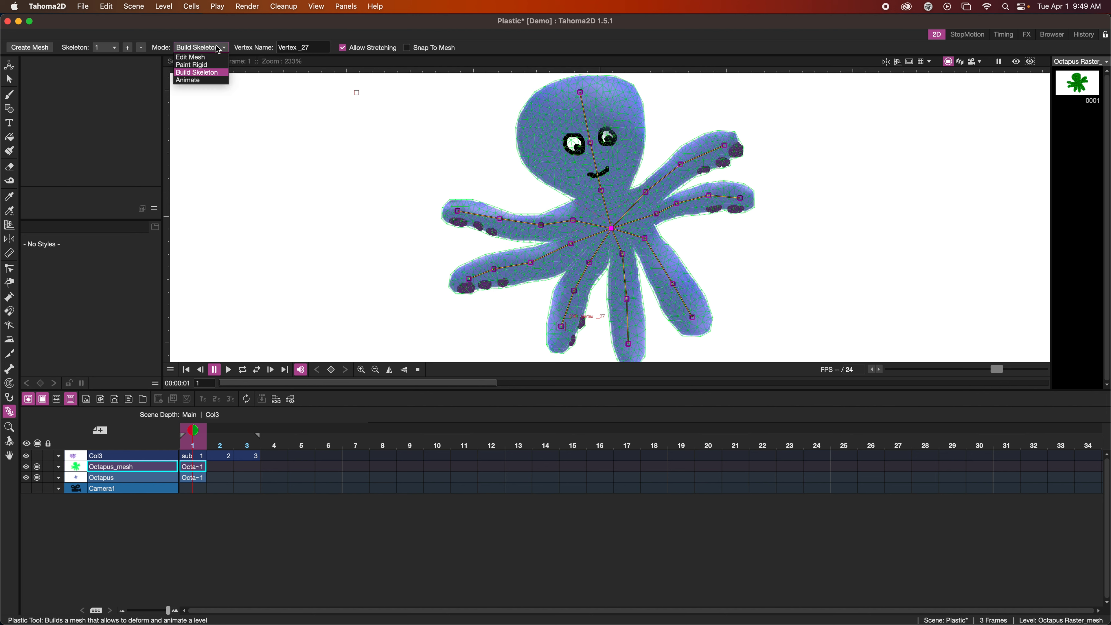
pyautogui.click(197, 82)
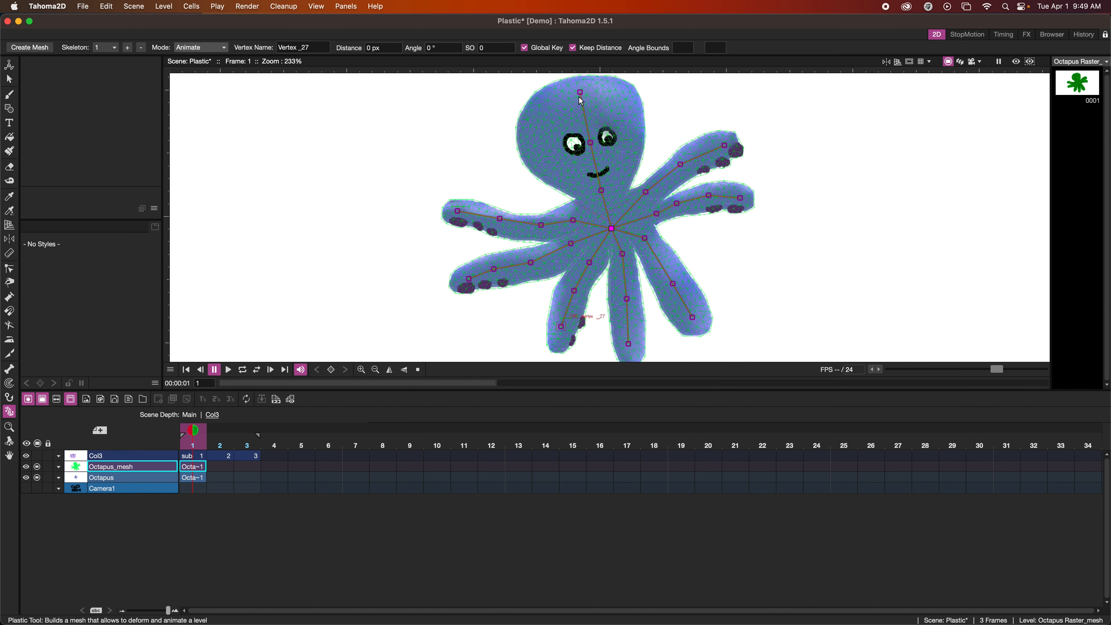
pyautogui.moveTo(580, 93); pyautogui.dragTo(569, 95)
pyautogui.moveTo(591, 142); pyautogui.dragTo(606, 142)
# Pose the tentacles at frame 1: bend both left ones and the upper-right one, and swing the bottom and lower-right tips outward
pyautogui.moveTo(500, 219); pyautogui.dragTo(509, 200)
pyautogui.click(473, 200)
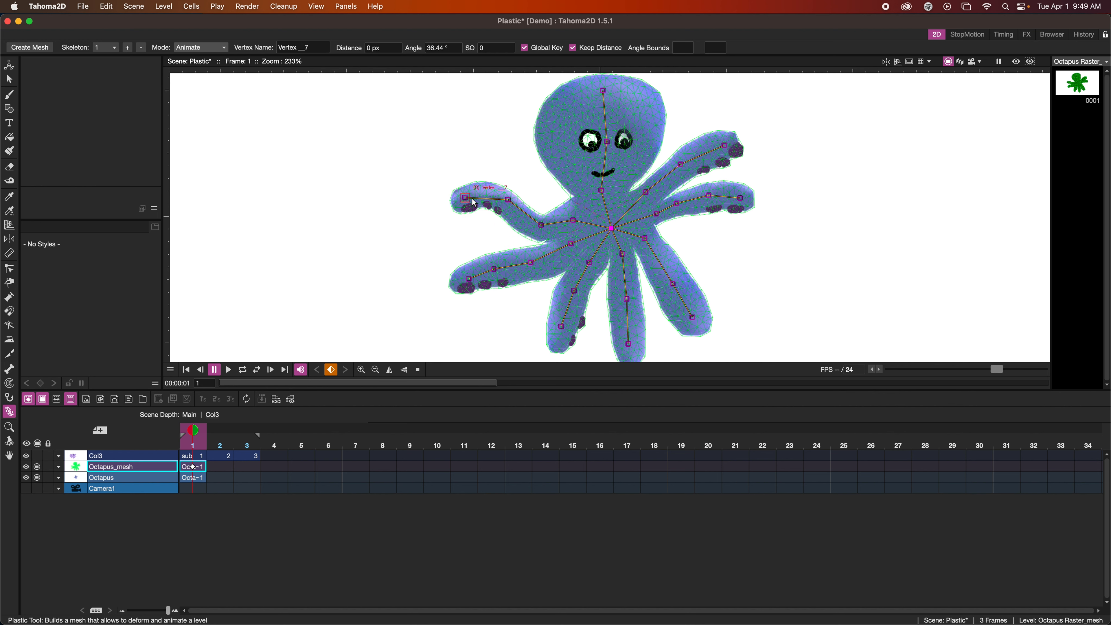
pyautogui.moveTo(494, 268); pyautogui.dragTo(470, 285)
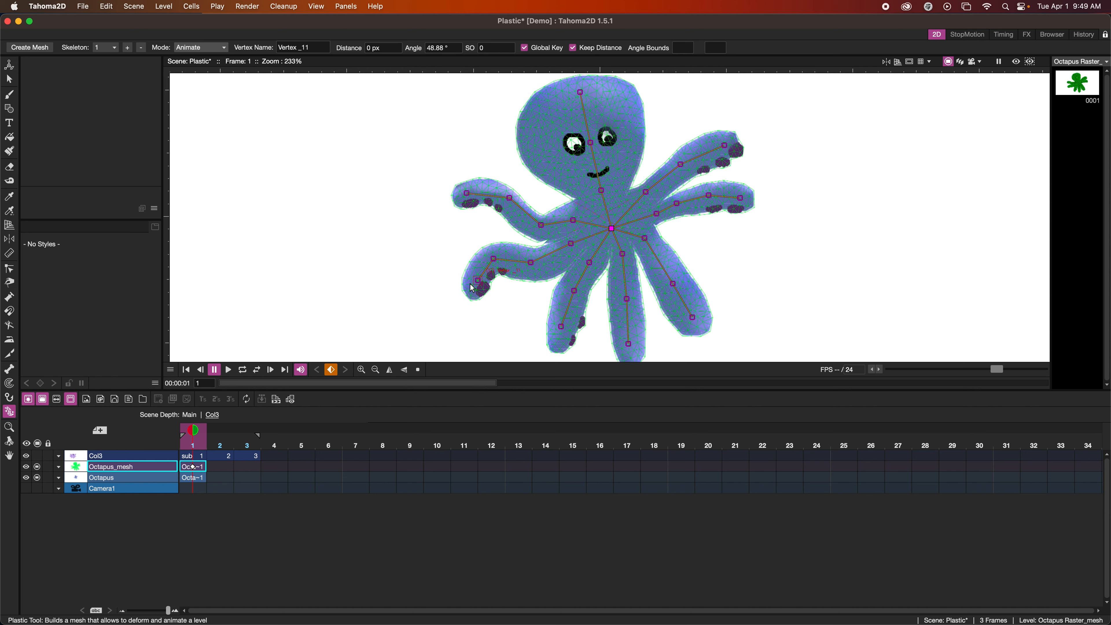
pyautogui.moveTo(628, 344); pyautogui.dragTo(708, 298)
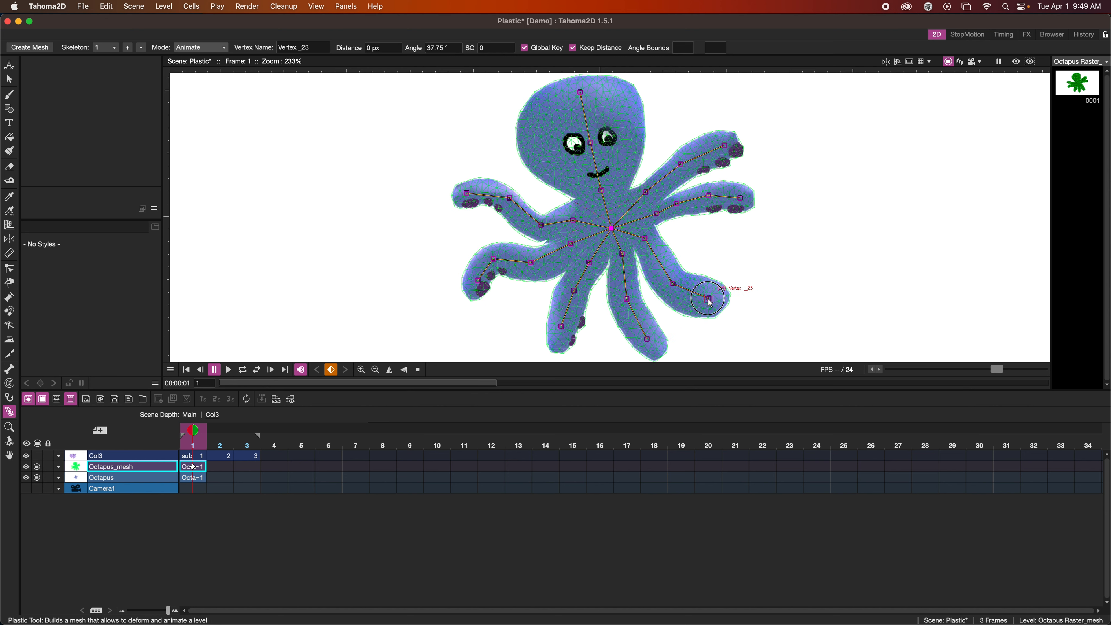
pyautogui.moveTo(679, 163); pyautogui.dragTo(715, 154)
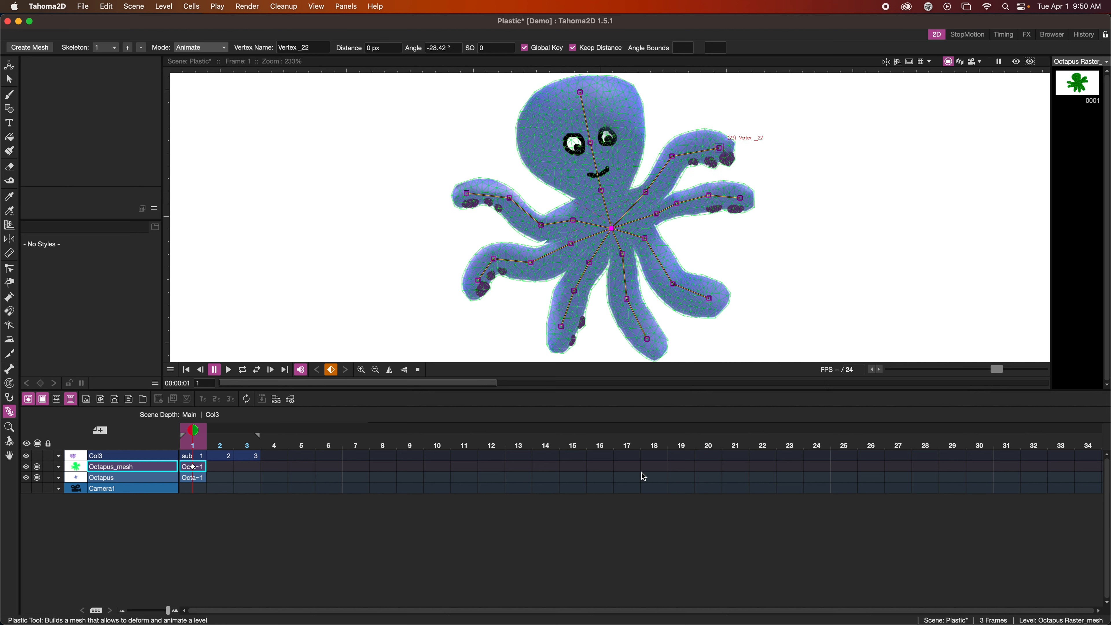
# Set a global key for the skeleton at frame 24 of the Octopus_mesh column
pyautogui.click(817, 466)
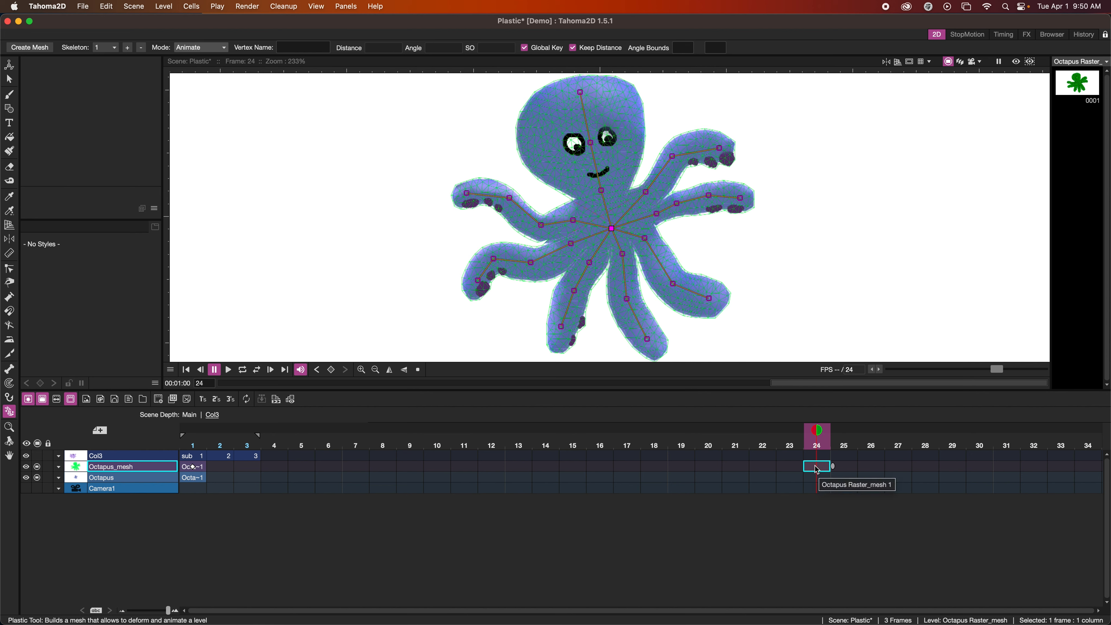
pyautogui.rightClick(817, 469)
pyautogui.press('Escape')
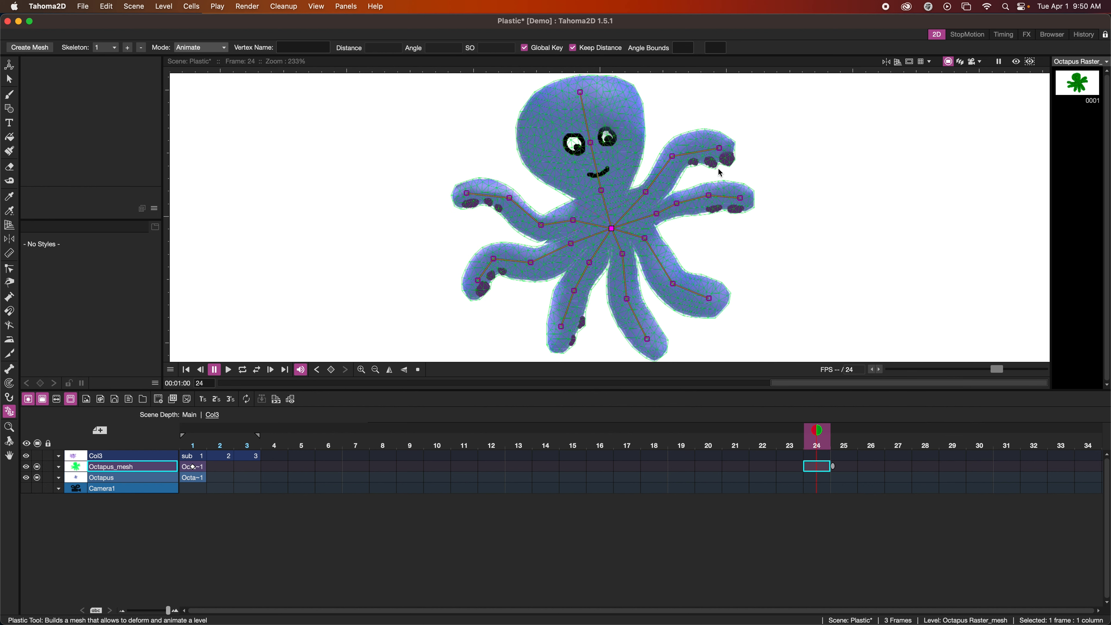
pyautogui.rightClick(720, 150)
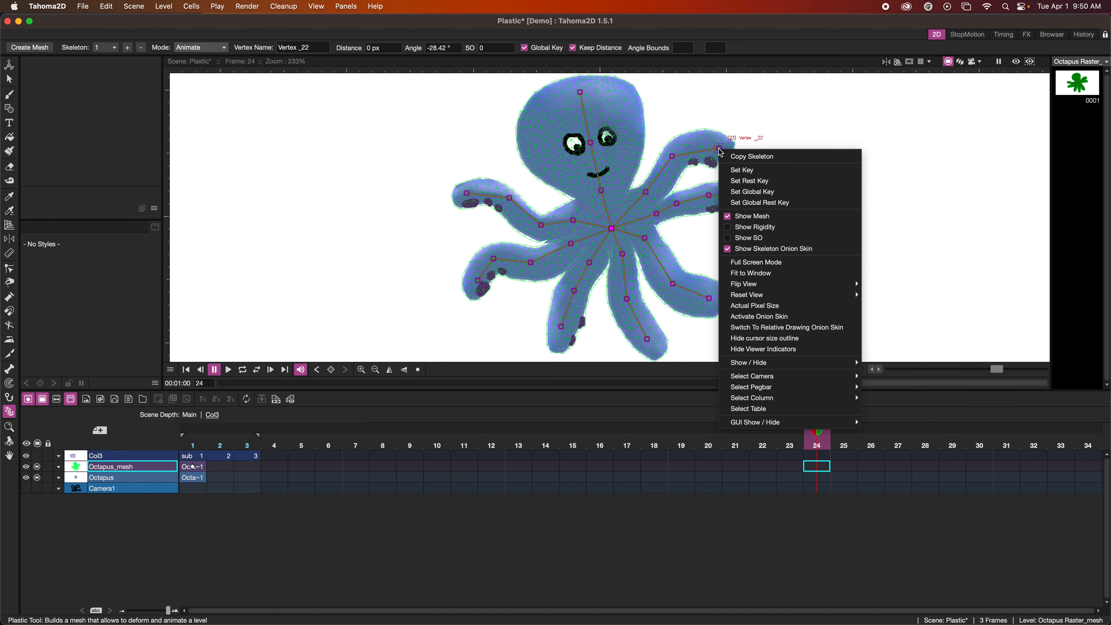
pyautogui.click(780, 193)
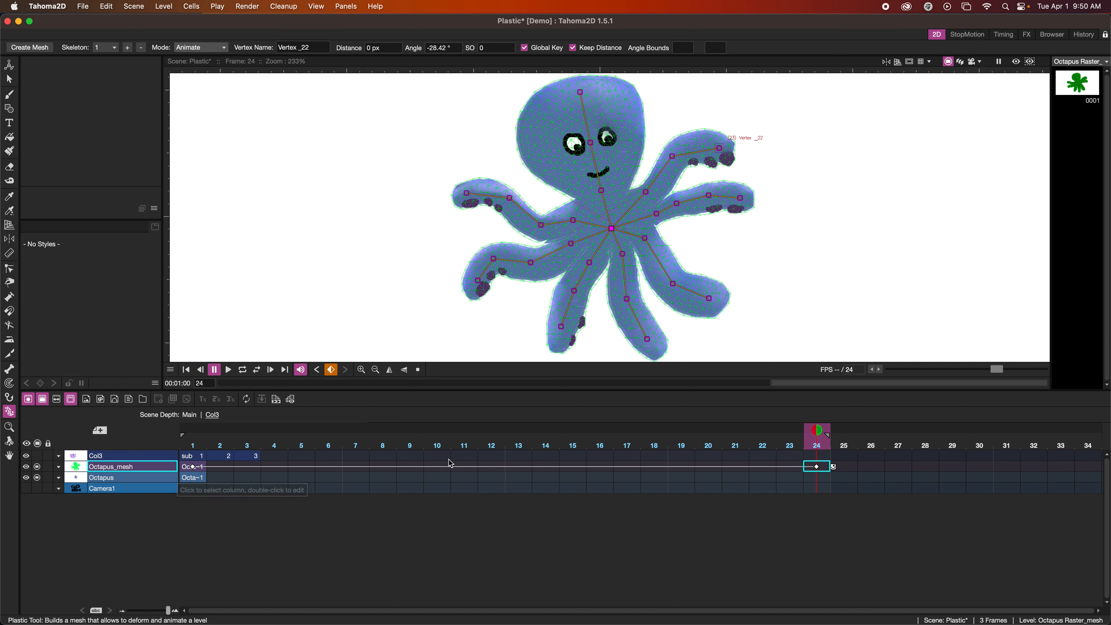
# At frame 12, pose the skeleton with the upper-left tentacle lowered, the bottom and right tentacles curled, and the head tilted right
pyautogui.click(491, 466)
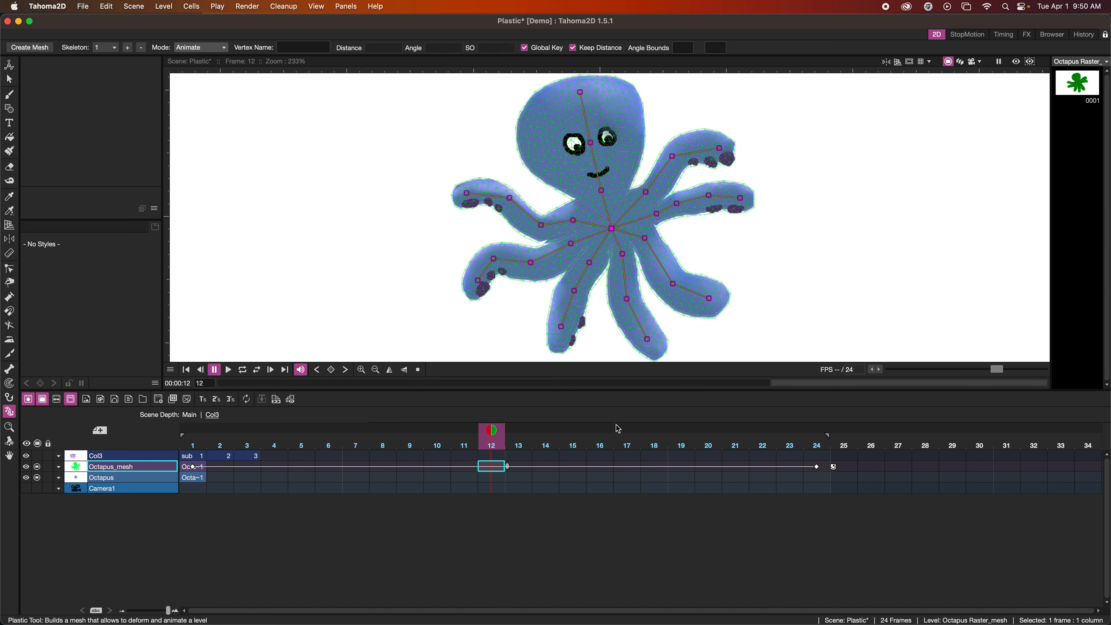
pyautogui.moveTo(509, 197); pyautogui.dragTo(529, 262)
pyautogui.moveTo(564, 331); pyautogui.dragTo(588, 326)
pyautogui.moveTo(709, 299); pyautogui.dragTo(698, 249)
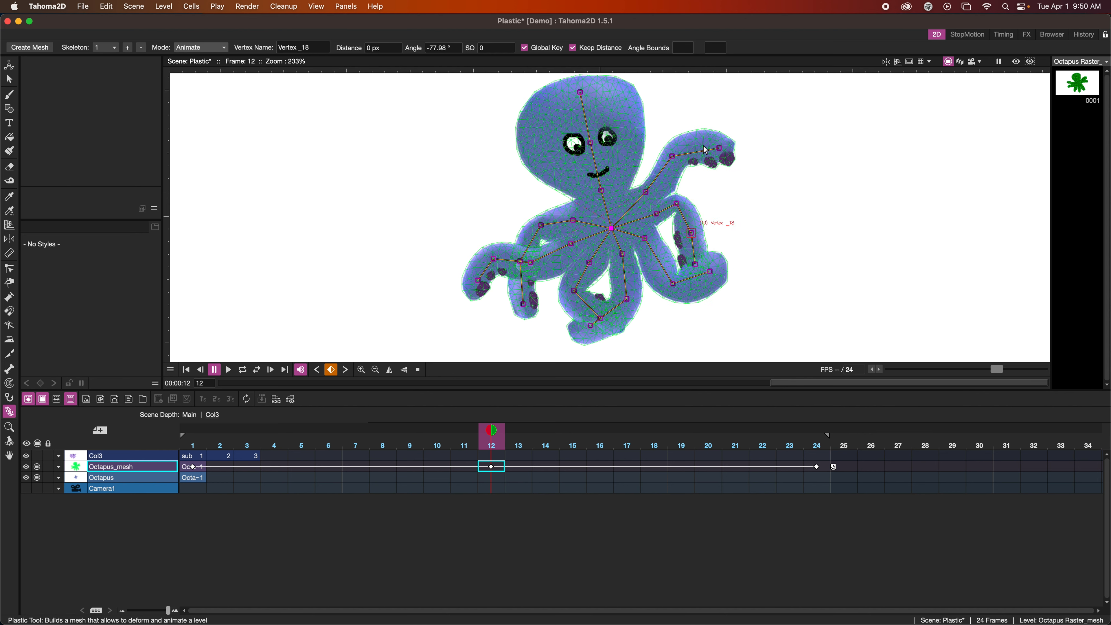
pyautogui.moveTo(679, 160); pyautogui.dragTo(609, 149)
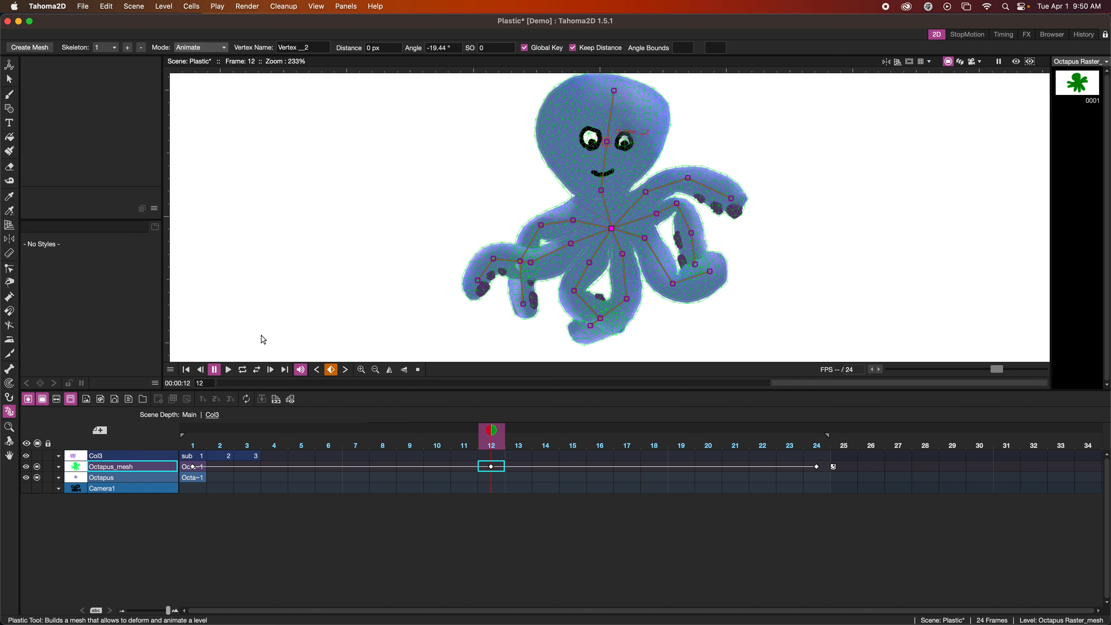
# Play the octopus animation from the first frame
pyautogui.click(186, 370)
pyautogui.click(228, 370)
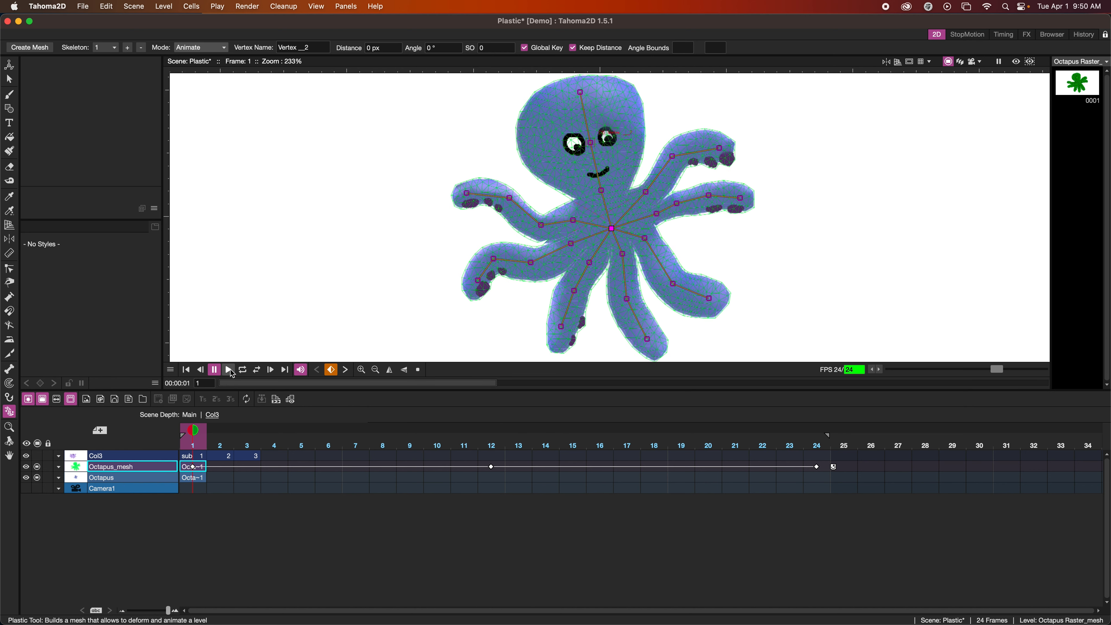
# Add a stop frame hold at frame 25 of the Octapus_mesh column and play the animation from the first frame
pyautogui.click(852, 467)
pyautogui.rightClick(853, 472)
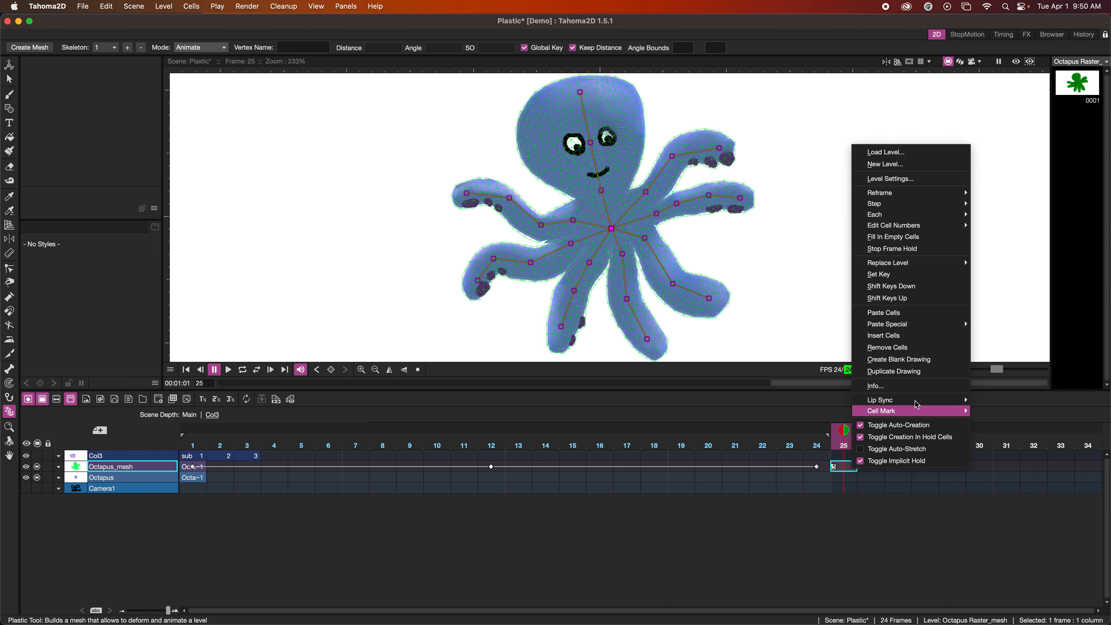
pyautogui.click(912, 249)
pyautogui.click(187, 370)
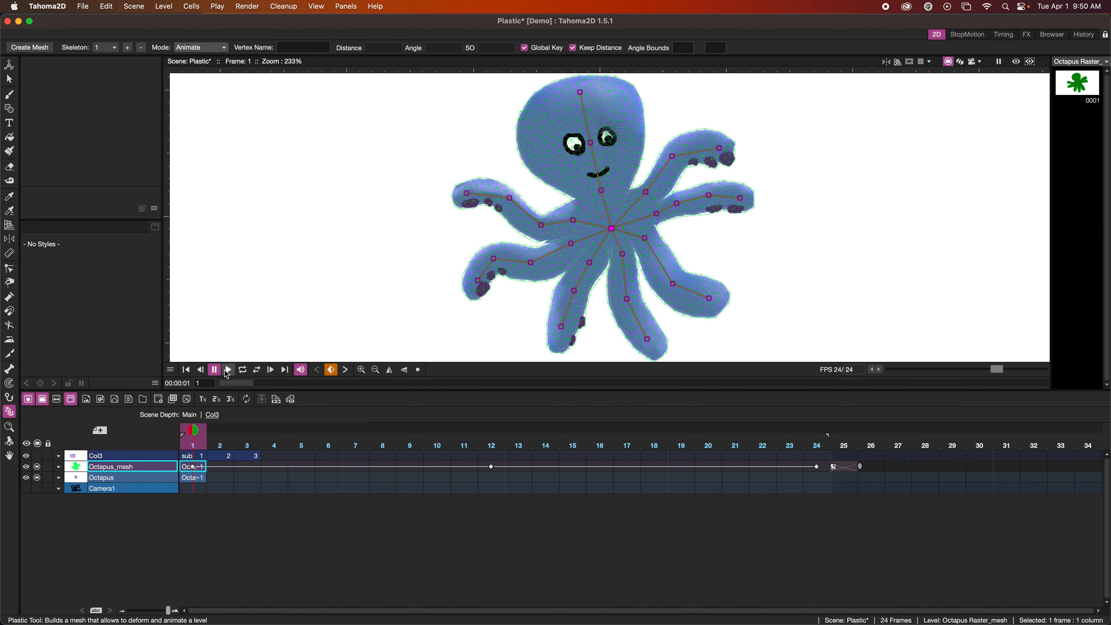
pyautogui.click(228, 370)
pyautogui.click(226, 369)
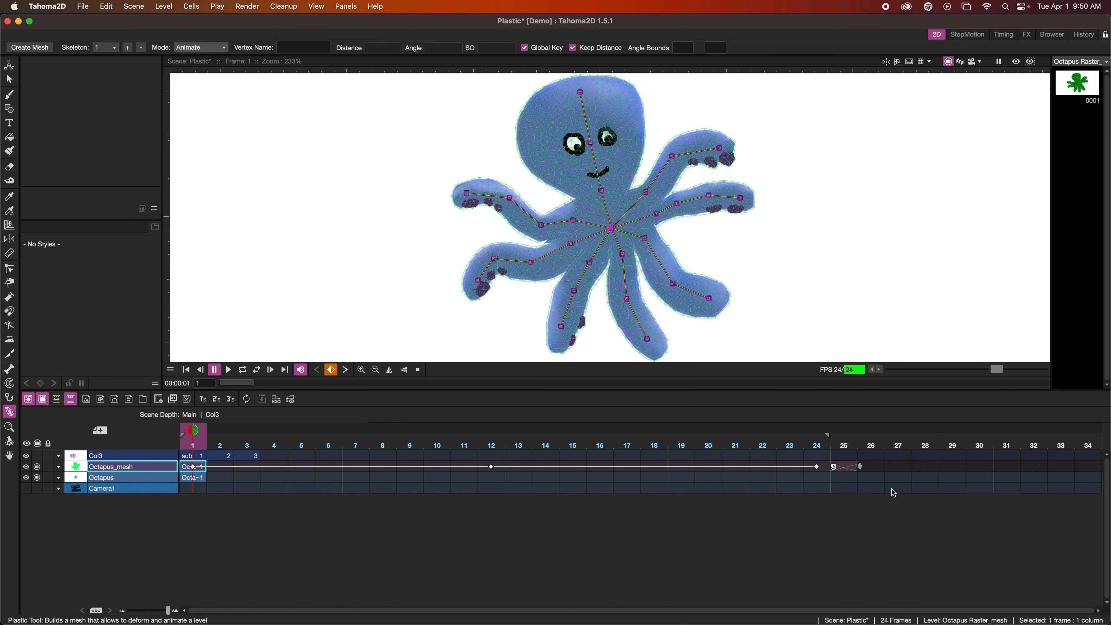
# Move the stop frame hold of the Octapus_mesh column out to frame 49
pyautogui.moveTo(851, 467); pyautogui.dragTo(1099, 469)
pyautogui.hscroll(4, 918, 472)
pyautogui.hscroll(8, 892, 472)
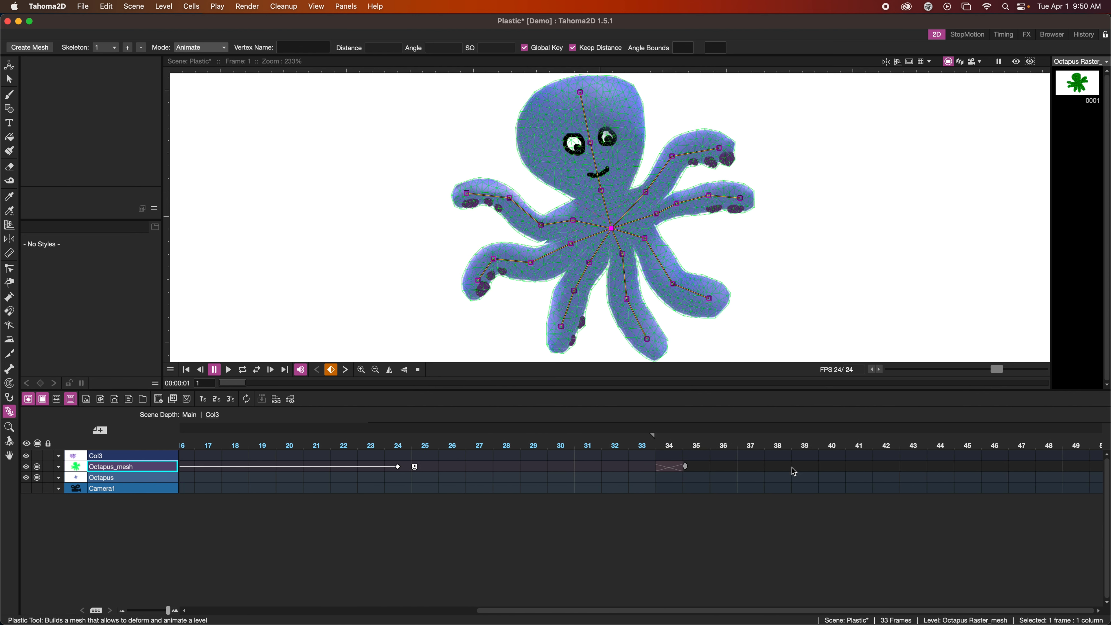
pyautogui.moveTo(664, 469); pyautogui.dragTo(1038, 468)
# Retime the Octapus_mesh poses by moving the frame 24 key to frame 48 and the frame 12 key to frame 24
pyautogui.click(377, 466)
pyautogui.moveTo(377, 466); pyautogui.dragTo(1029, 467)
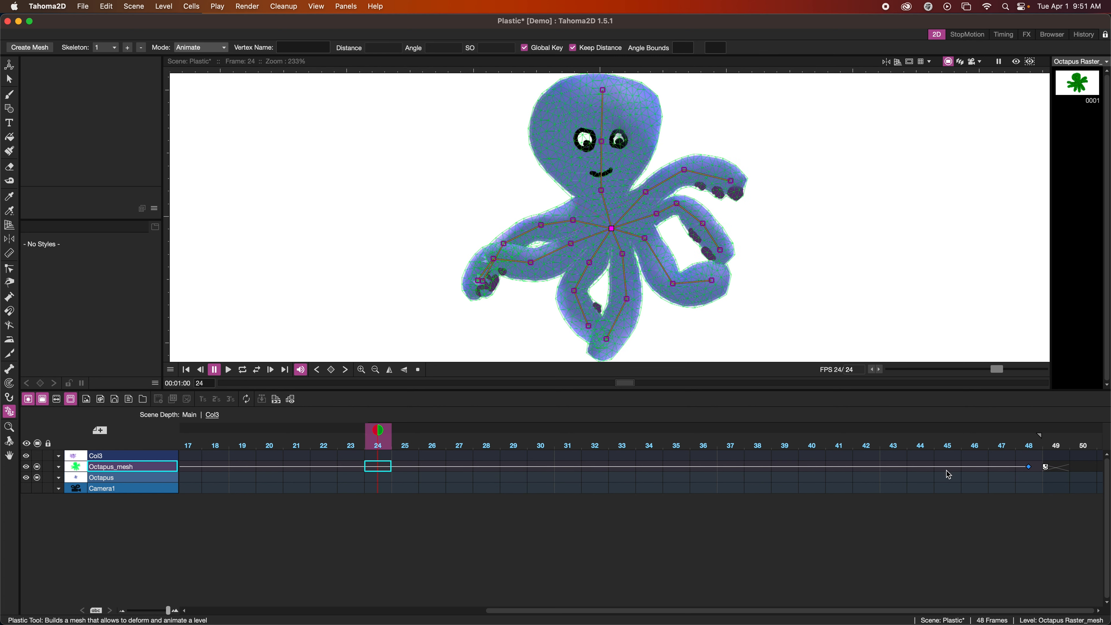
pyautogui.hscroll(-10, 416, 472)
pyautogui.click(419, 467)
pyautogui.moveTo(422, 470); pyautogui.dragTo(745, 466)
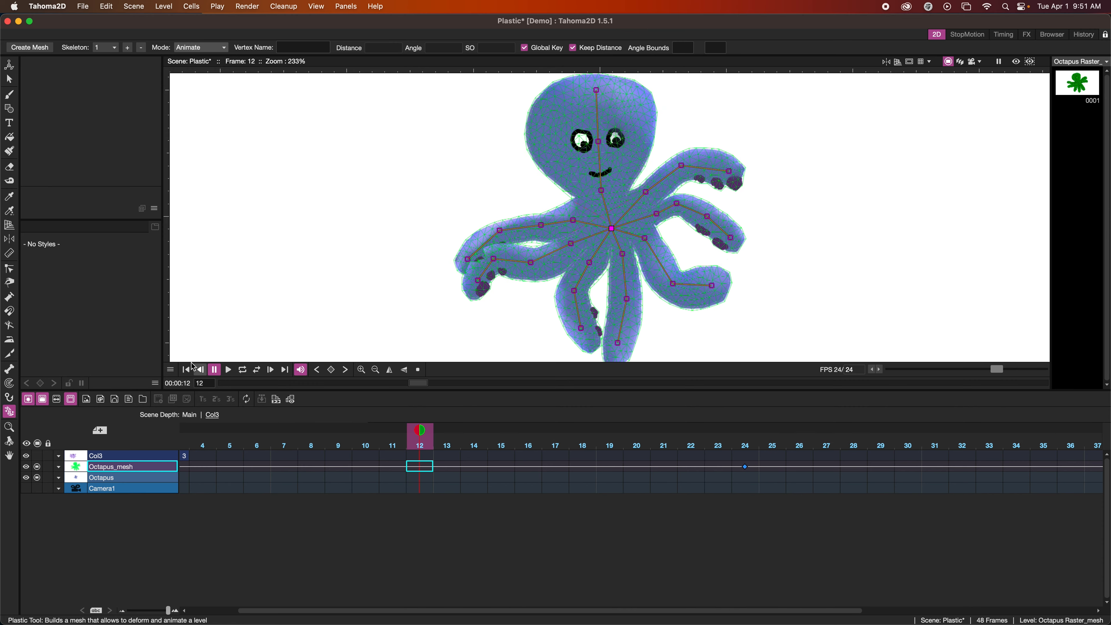
# Play the retimed octopus animation from the first frame and stop it
pyautogui.click(188, 369)
pyautogui.click(224, 369)
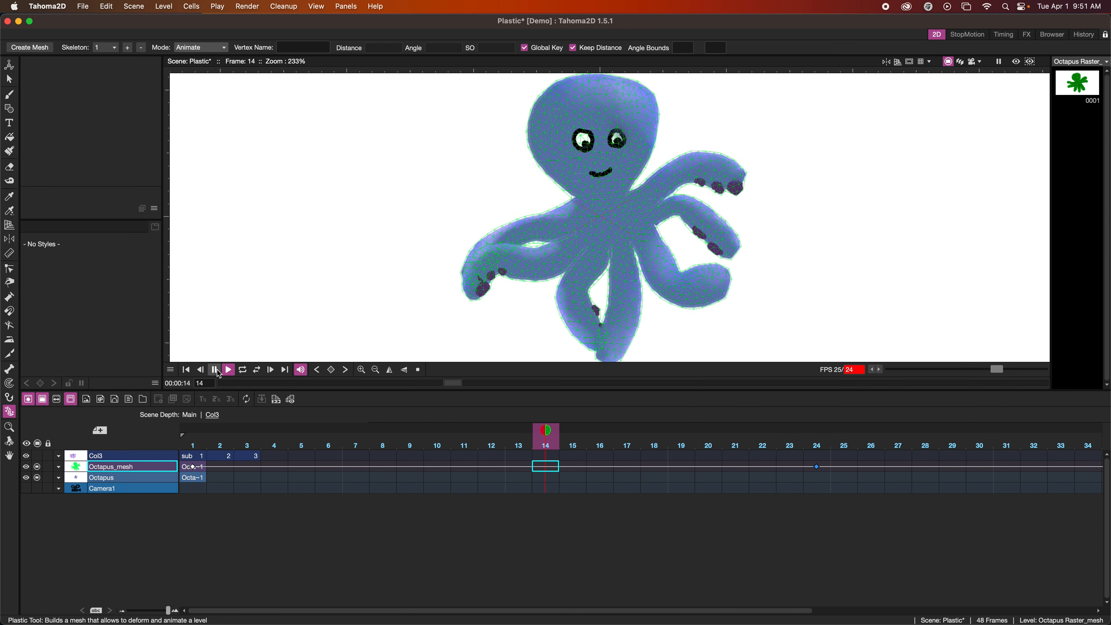
pyautogui.click(217, 369)
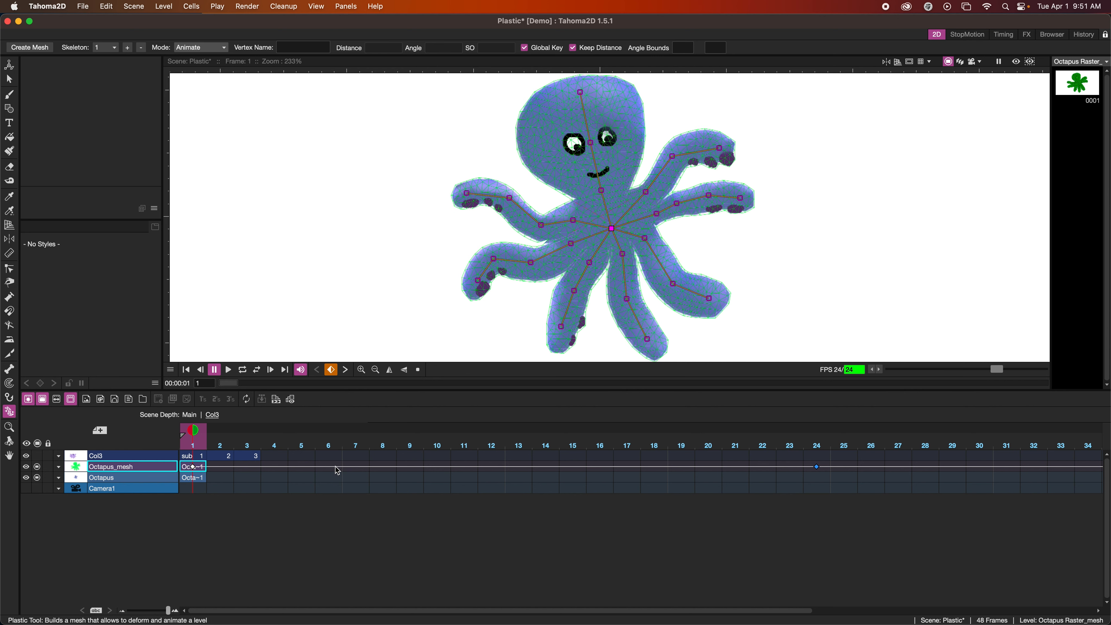
# Set a global rest key at frame 41 of the Octapus_mesh column, and delete that key again
pyautogui.hscroll(15, 337, 470)
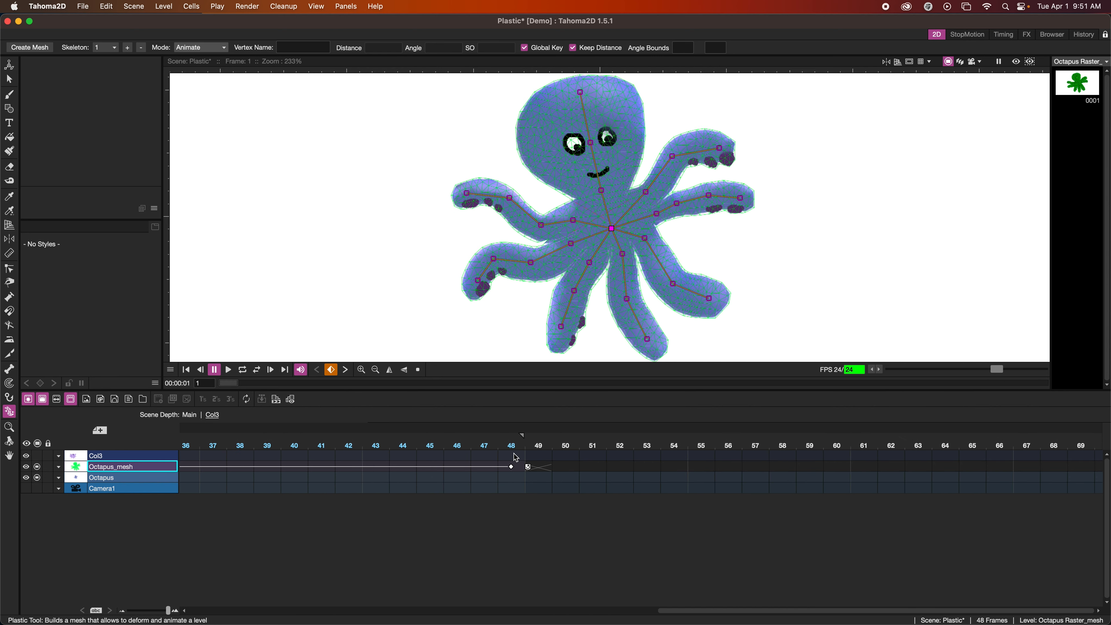
pyautogui.click(520, 467)
pyautogui.rightClick(459, 230)
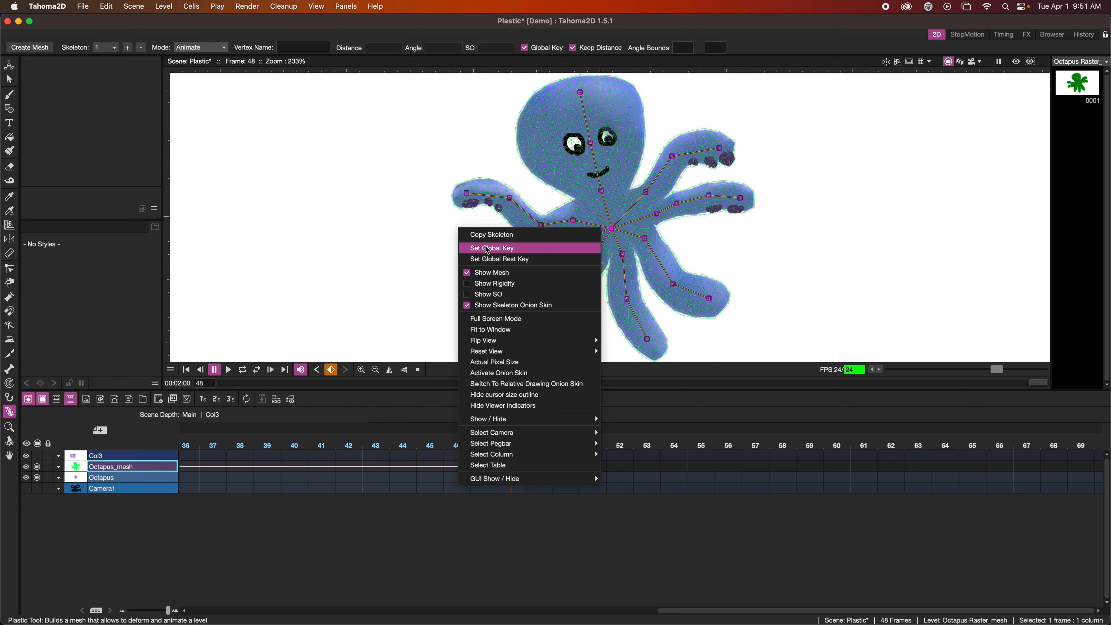
pyautogui.click(308, 477)
pyautogui.click(311, 467)
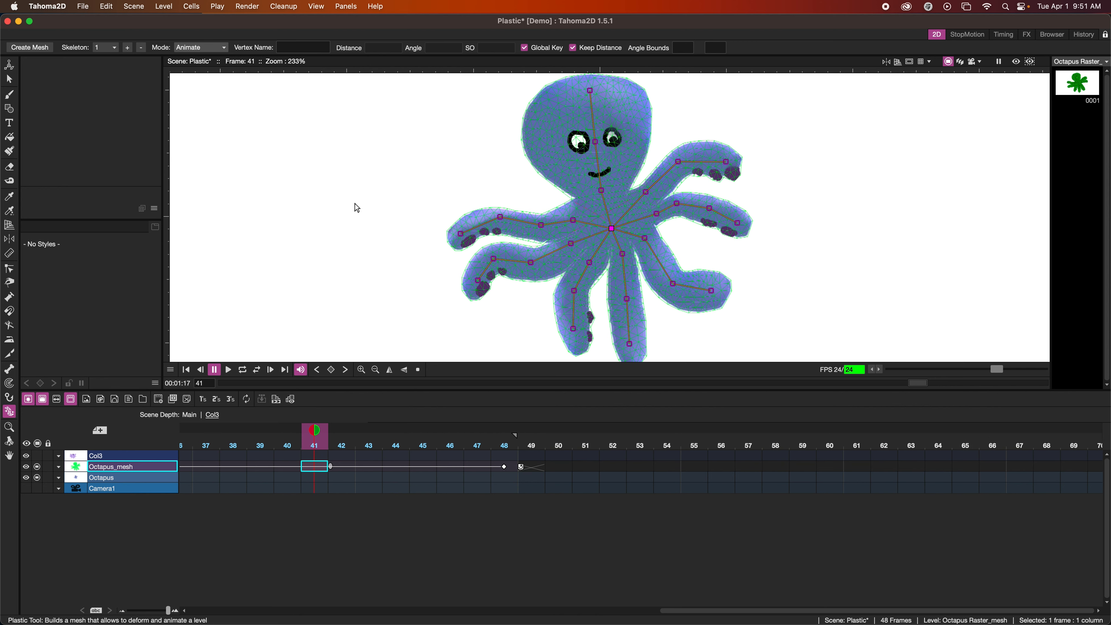
pyautogui.rightClick(367, 204)
pyautogui.click(391, 237)
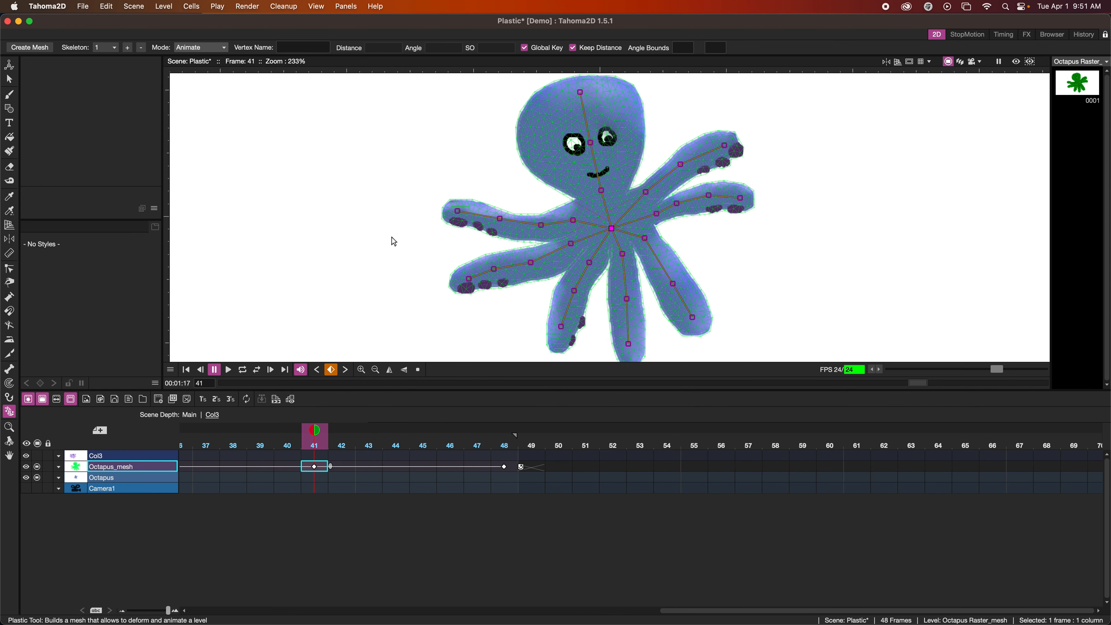
pyautogui.click(315, 468)
pyautogui.press('Delete')
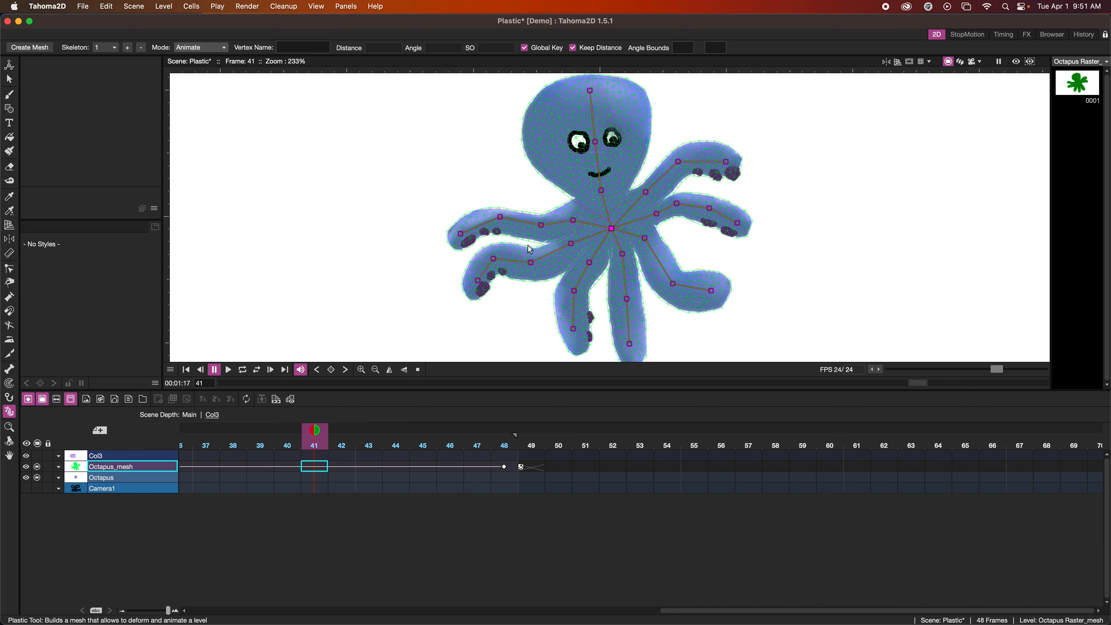
# Set the SO of the upper-left tentacle's tip vertex to 1 at frame 1, and scrub through the animation to check the overlap
pyautogui.moveTo(315, 431); pyautogui.dragTo(470, 459)
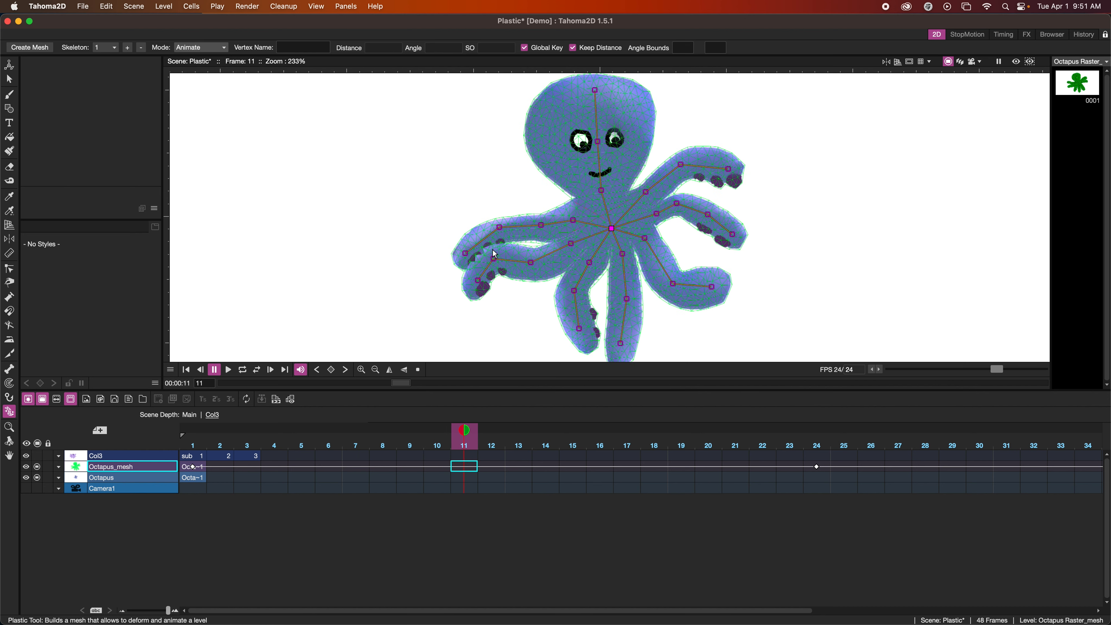
pyautogui.scroll(5, 462, 262)
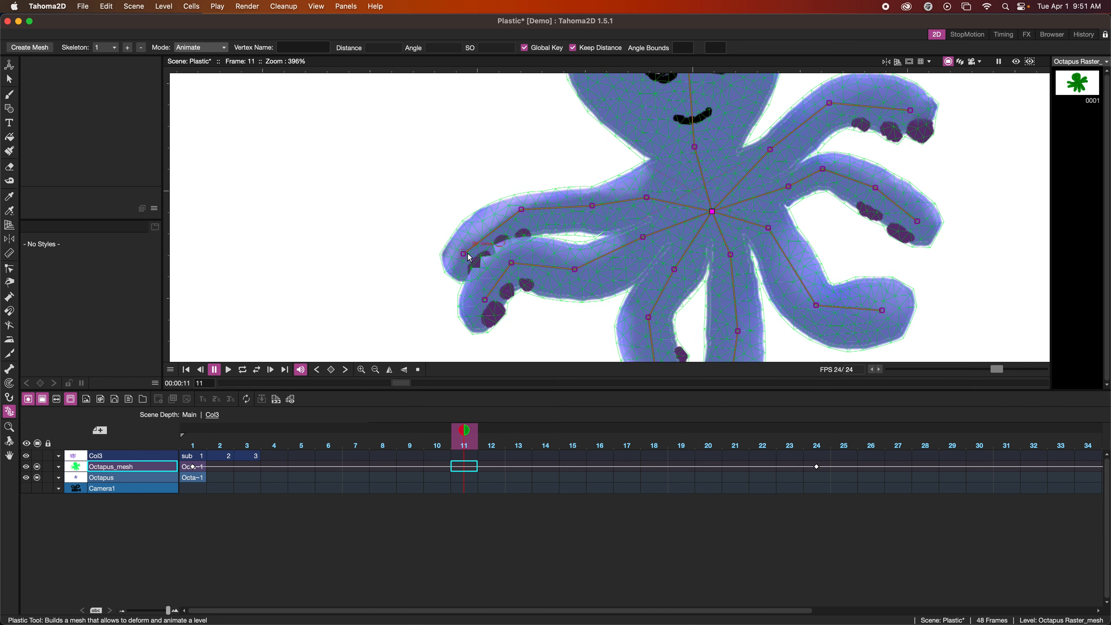
pyautogui.scroll(-1, 470, 258)
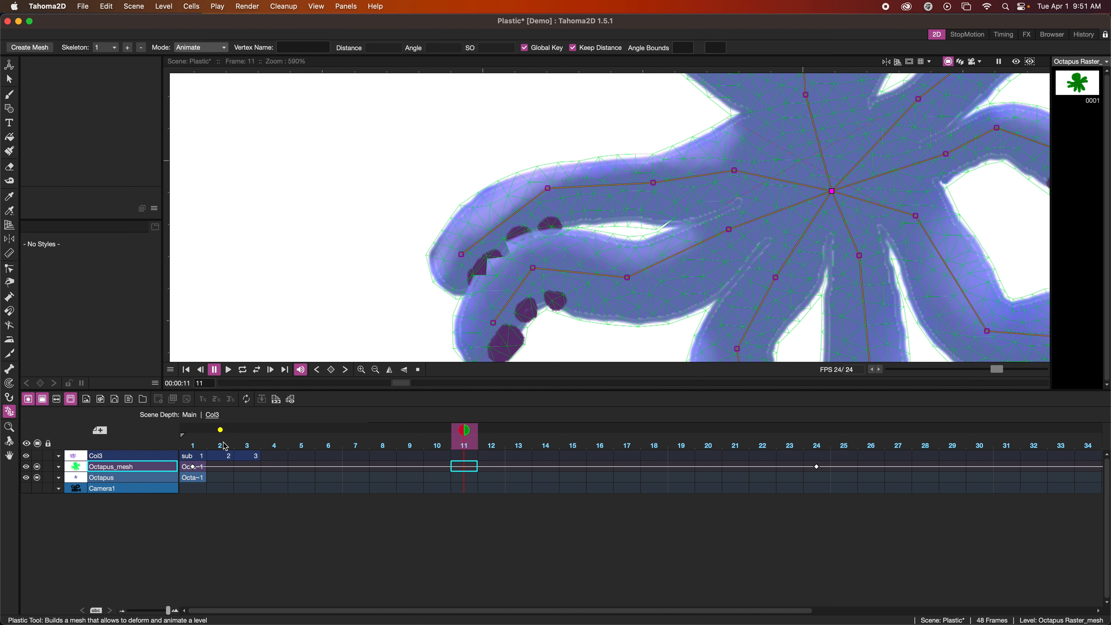
pyautogui.click(203, 467)
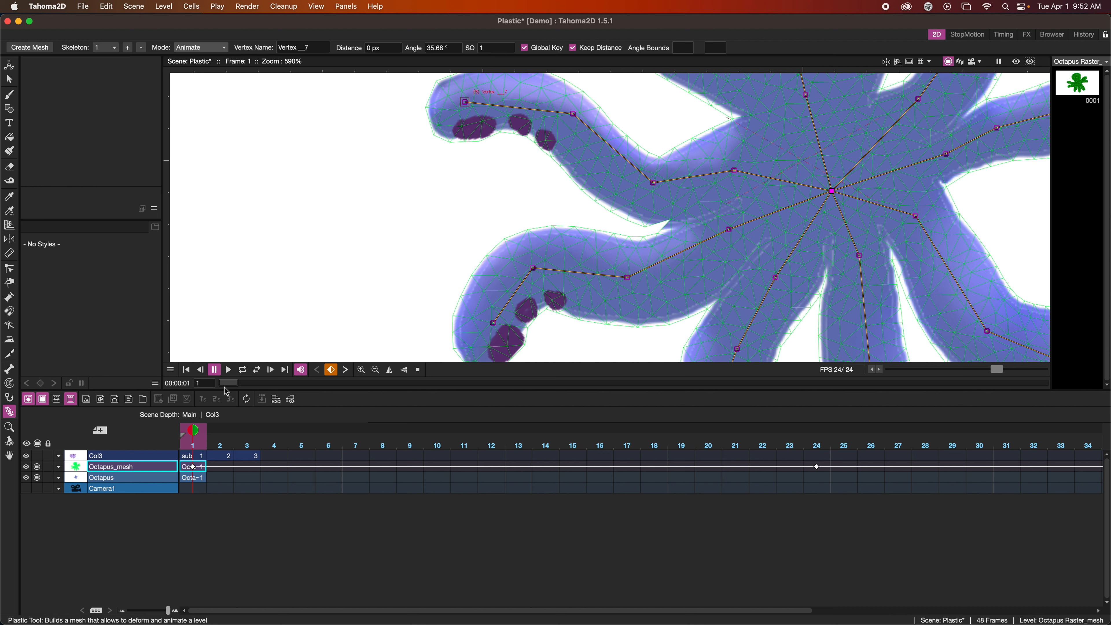
pyautogui.moveTo(226, 387); pyautogui.dragTo(539, 411)
pyautogui.moveTo(638, 433); pyautogui.dragTo(895, 452)
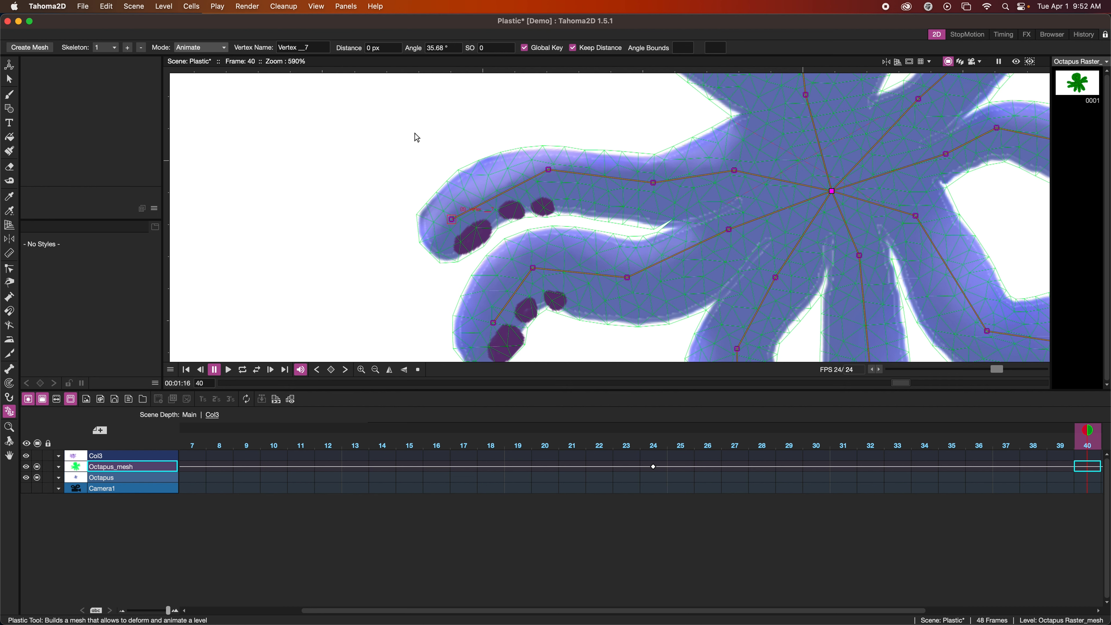
# Set the SO of the upper-left tentacle's tip vertex to -1 at frame 17
pyautogui.hscroll(-3, 275, 470)
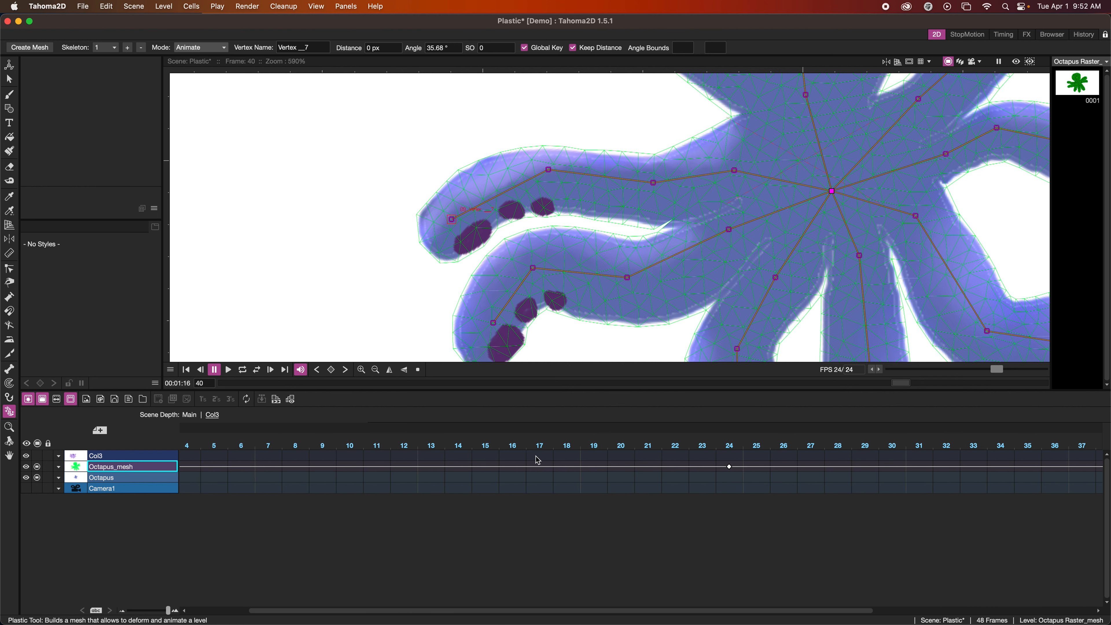
pyautogui.click(549, 467)
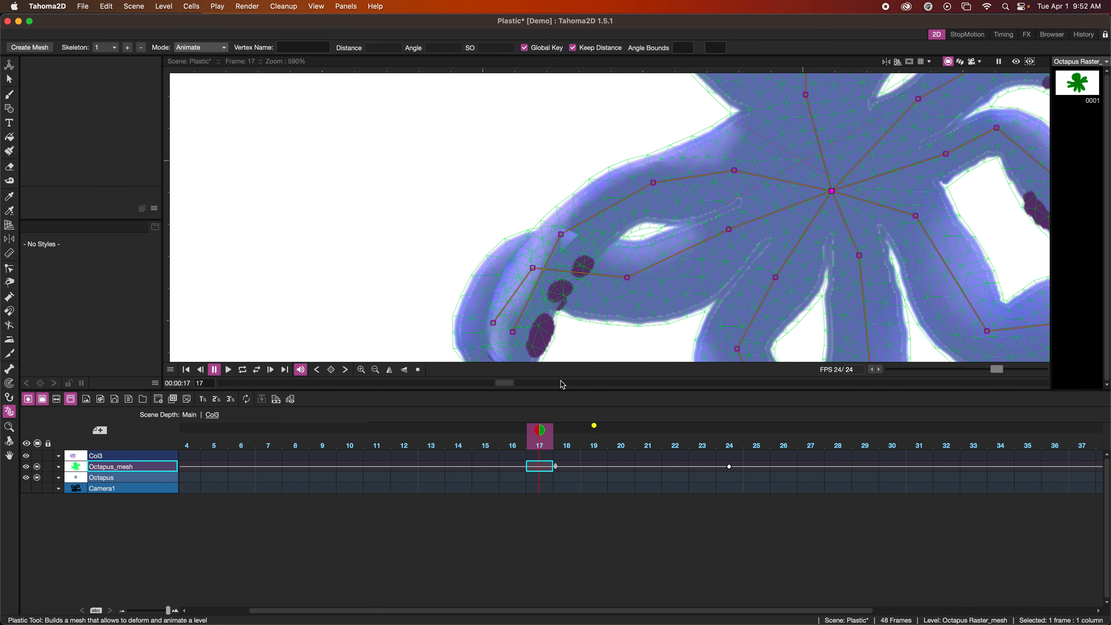
pyautogui.click(514, 333)
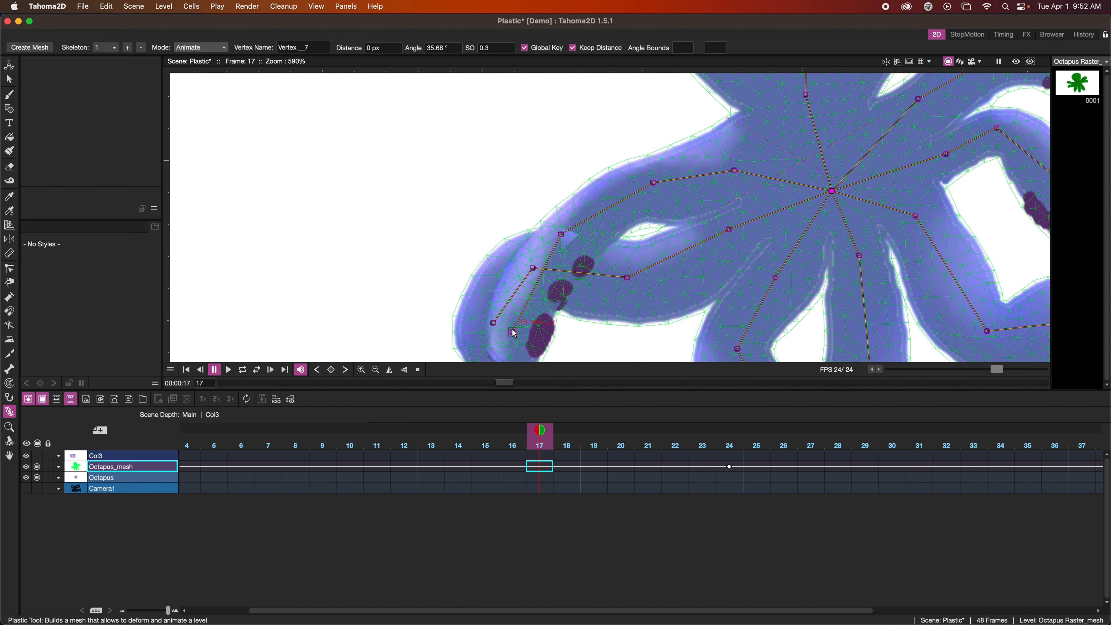
pyautogui.click(502, 48)
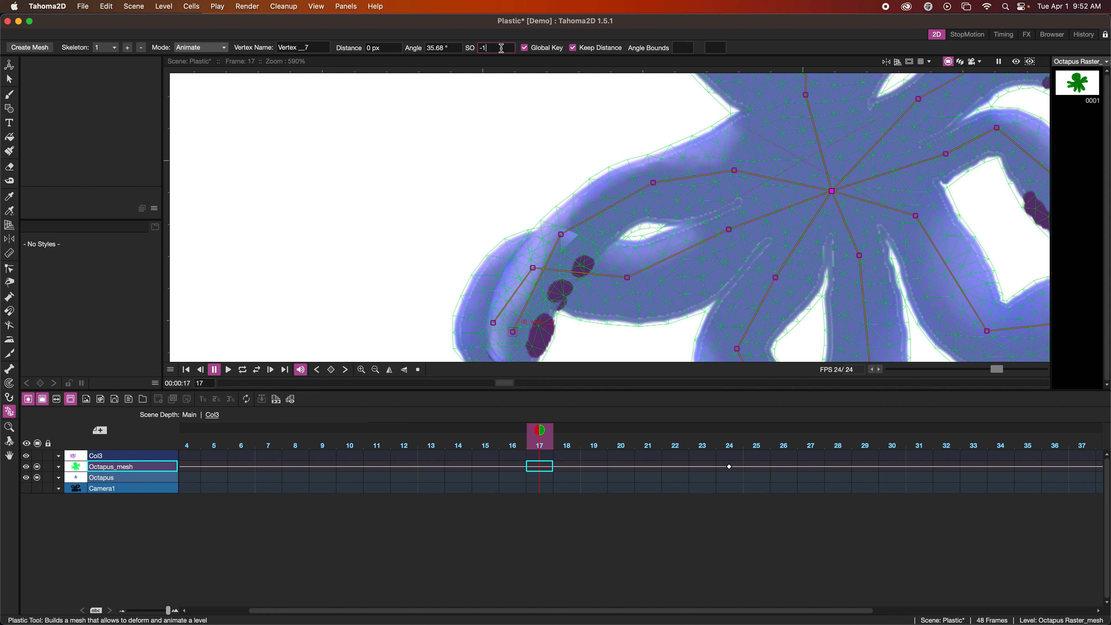
pyautogui.write('-1')
pyautogui.press('Return')
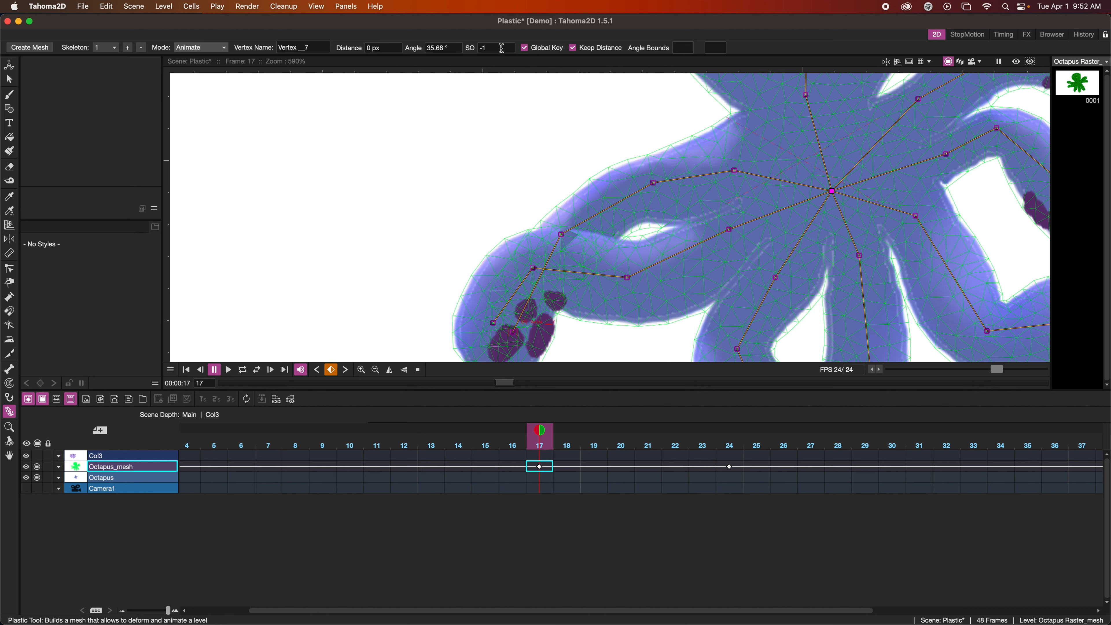
# Try an SO of 1 for the upper-left tentacle's tip vertex at frame 16, and delete that key
pyautogui.moveTo(540, 429); pyautogui.dragTo(612, 470)
pyautogui.moveTo(619, 466)
pyautogui.mouseDown()
pyautogui.moveTo(585, 467)
pyautogui.moveTo(610, 468)
pyautogui.mouseUp()
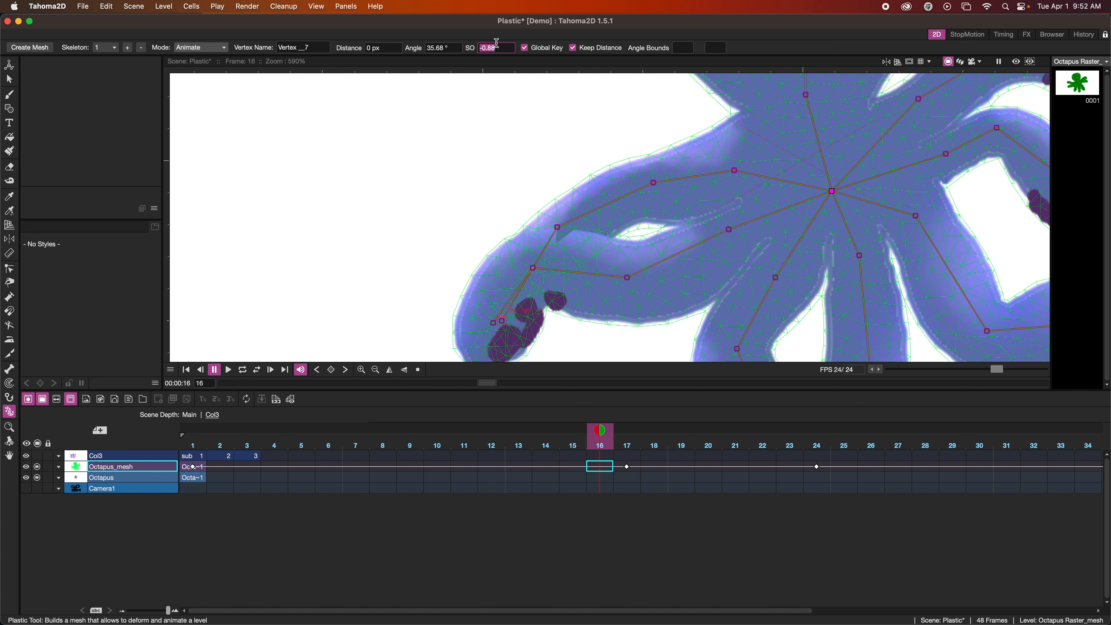
pyautogui.press('Return')
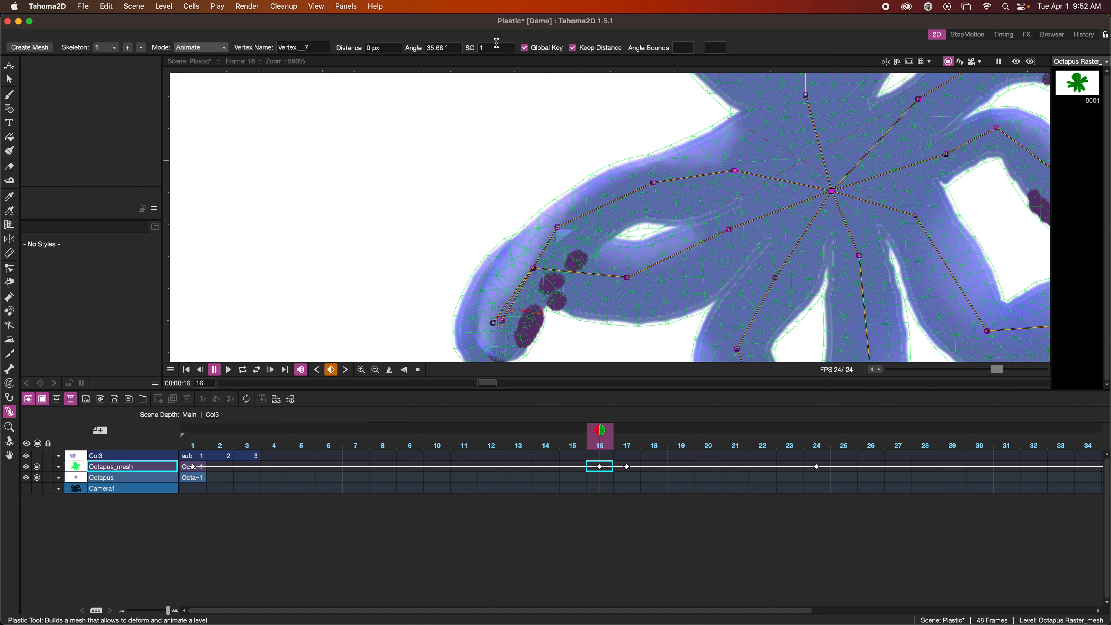
pyautogui.moveTo(600, 430)
pyautogui.mouseDown()
pyautogui.moveTo(544, 433)
pyautogui.moveTo(652, 438)
pyautogui.moveTo(603, 439)
pyautogui.mouseUp()
pyautogui.click(601, 467)
pyautogui.press('Delete')
# At frame 17, change the SO of Vertex __6 on the upper-left tentacle to match its tip vertex
pyautogui.moveTo(607, 442); pyautogui.dragTo(629, 460)
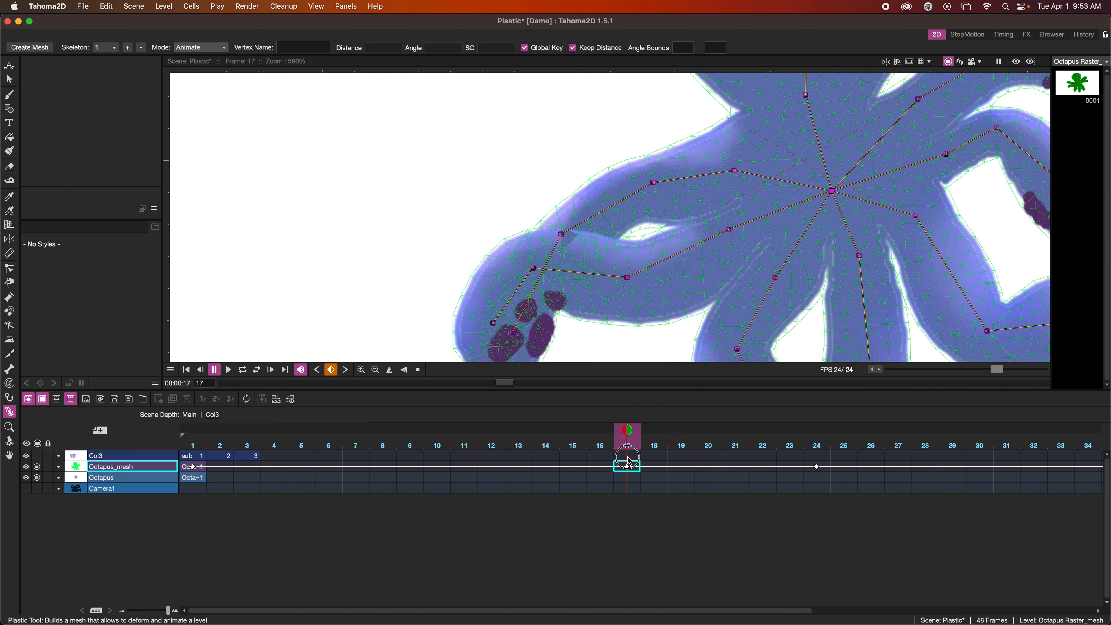
pyautogui.click(561, 235)
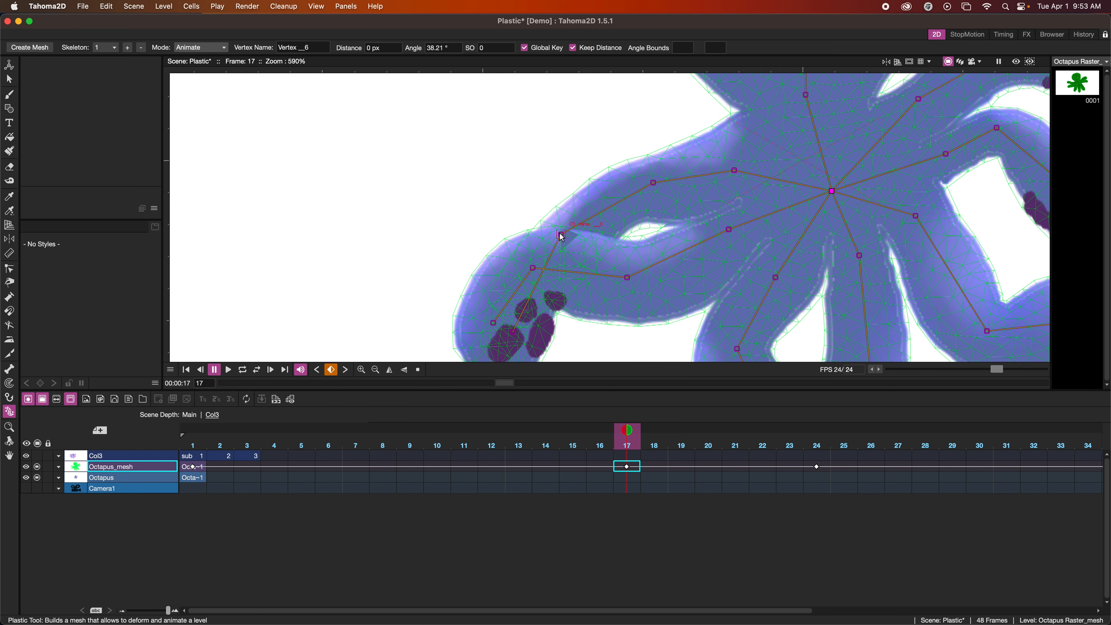
pyautogui.click(497, 48)
# Play the animation from frame 1 and scrub through its frames to examine how the left tentacles overlap
pyautogui.moveTo(628, 431)
pyautogui.mouseDown()
pyautogui.moveTo(413, 431)
pyautogui.moveTo(790, 466)
pyautogui.moveTo(555, 449)
pyautogui.moveTo(461, 459)
pyautogui.moveTo(380, 431)
pyautogui.moveTo(196, 416)
pyautogui.moveTo(809, 443)
pyautogui.moveTo(192, 431)
pyautogui.mouseUp()
pyautogui.scroll(-5, 430, 259)
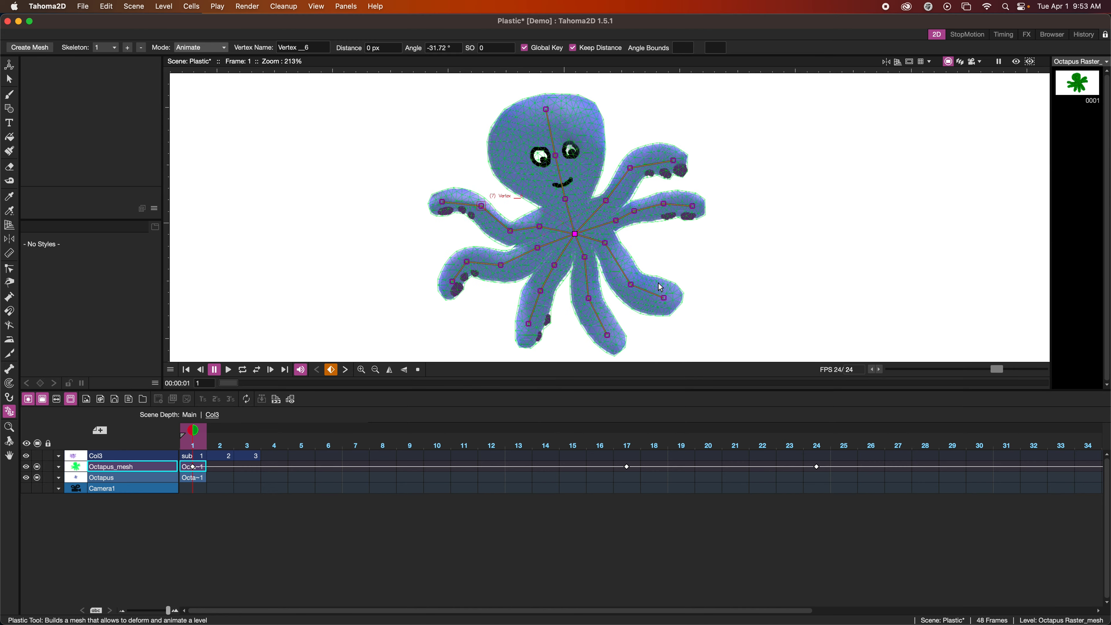
pyautogui.scroll(3, 660, 288)
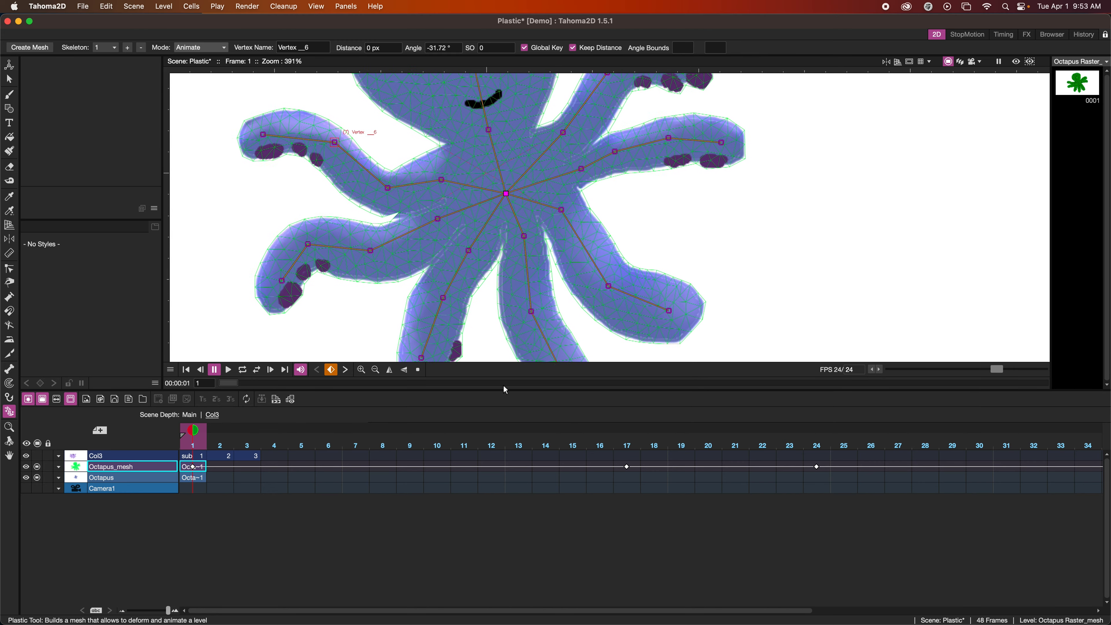
pyautogui.click(228, 370)
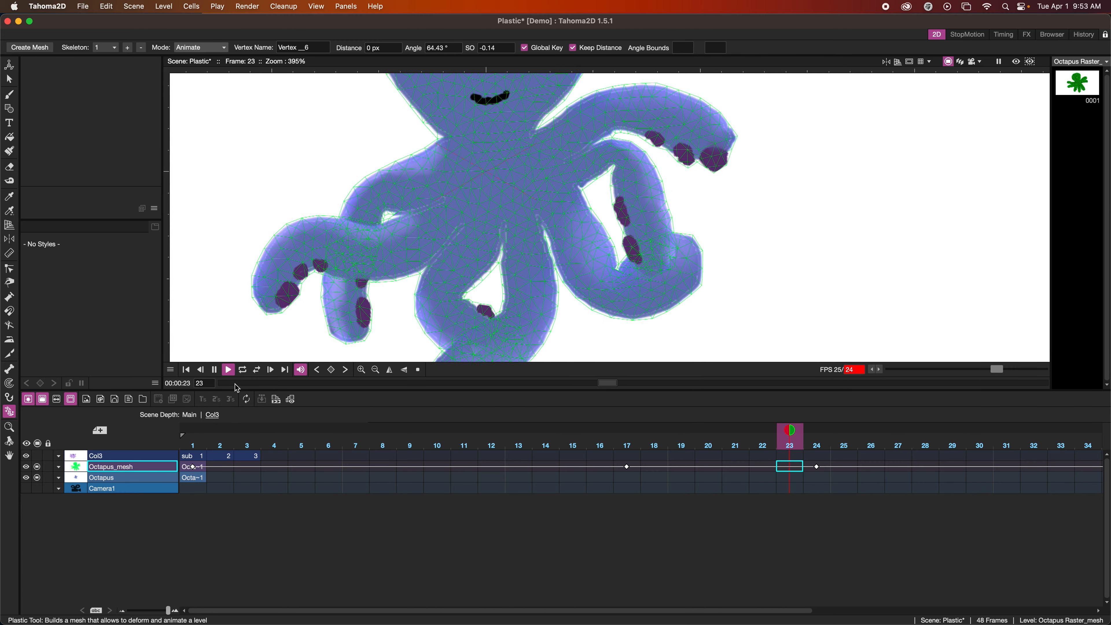
pyautogui.click(214, 371)
pyautogui.hscroll(15, 873, 449)
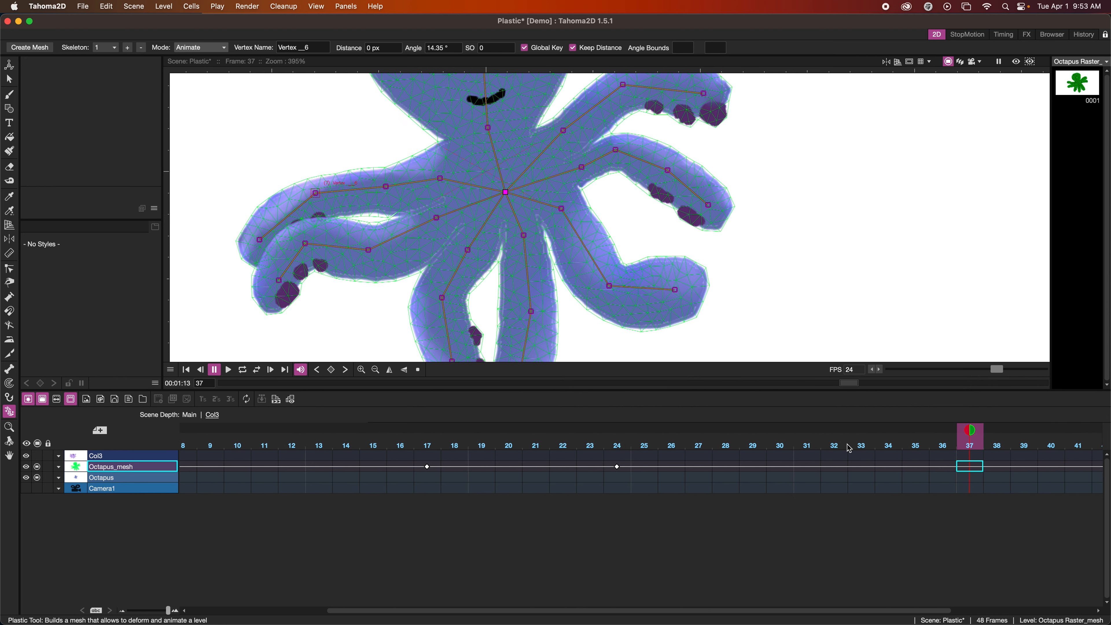
pyautogui.hscroll(1, 390, 439)
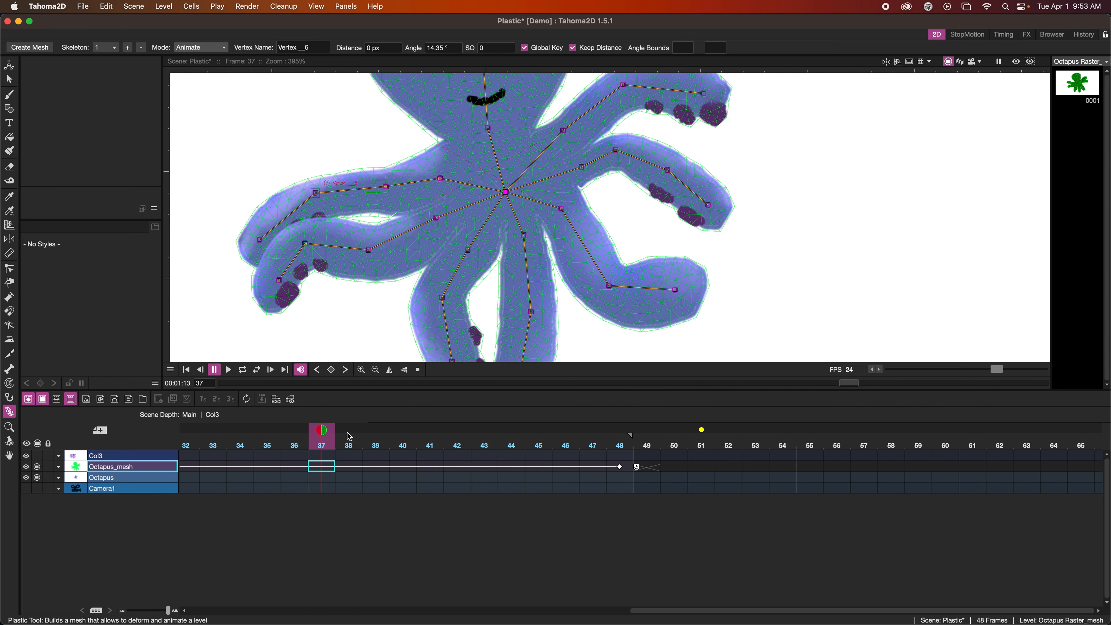
pyautogui.moveTo(315, 431); pyautogui.dragTo(762, 481)
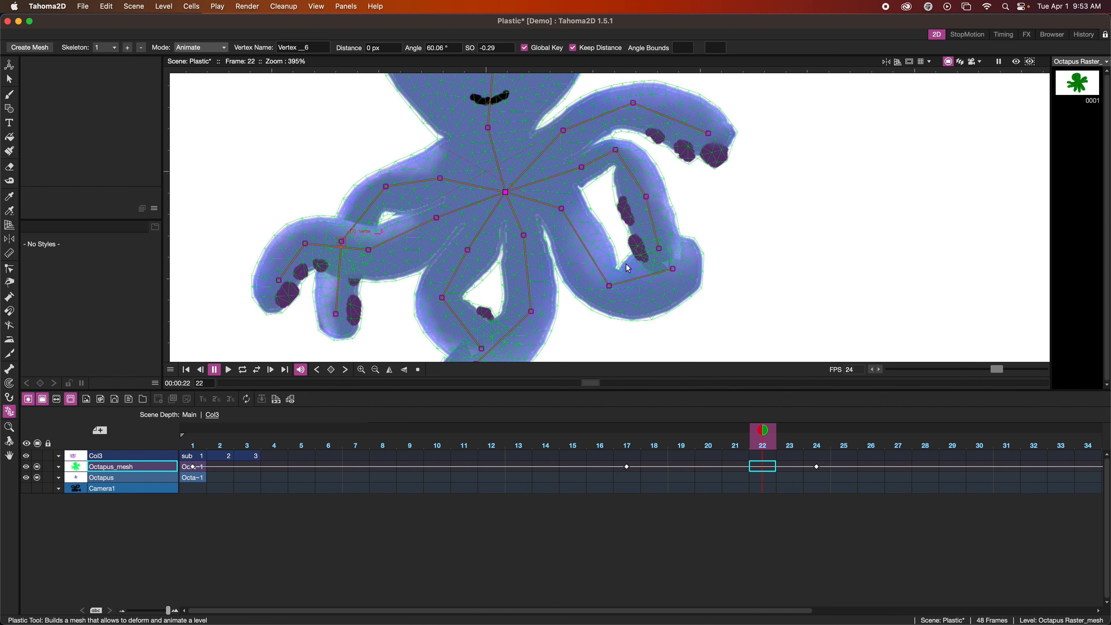
# Paint a Rigid patch on the outer side of the lower-right tentacle's middle joint, and scrub back to frame 2 to check its bend
pyautogui.click(214, 48)
pyautogui.click(209, 66)
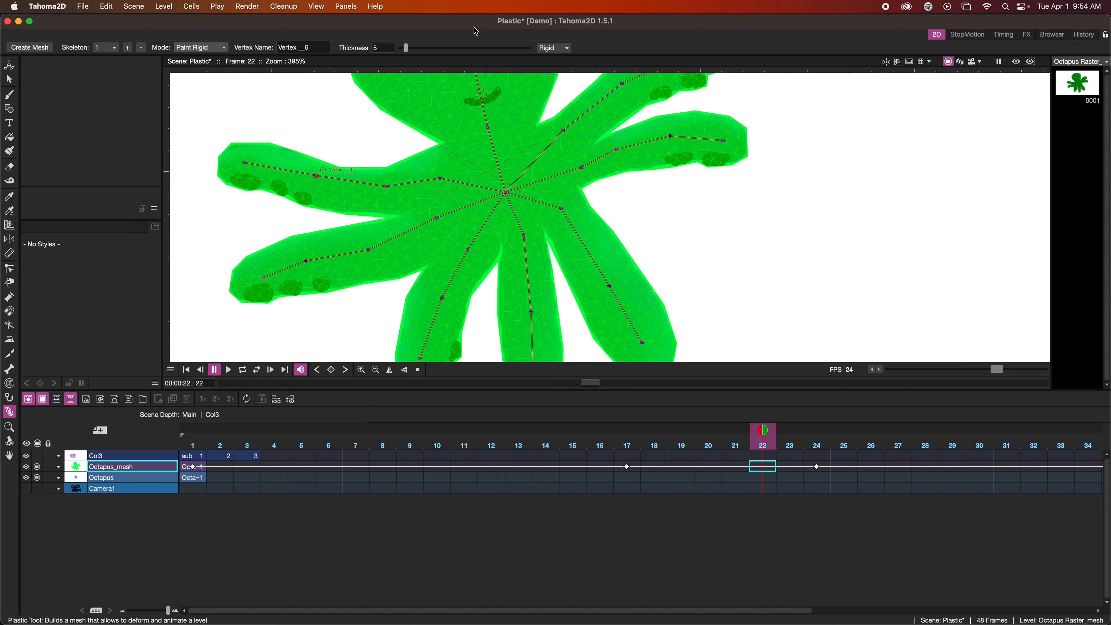
pyautogui.click(565, 48)
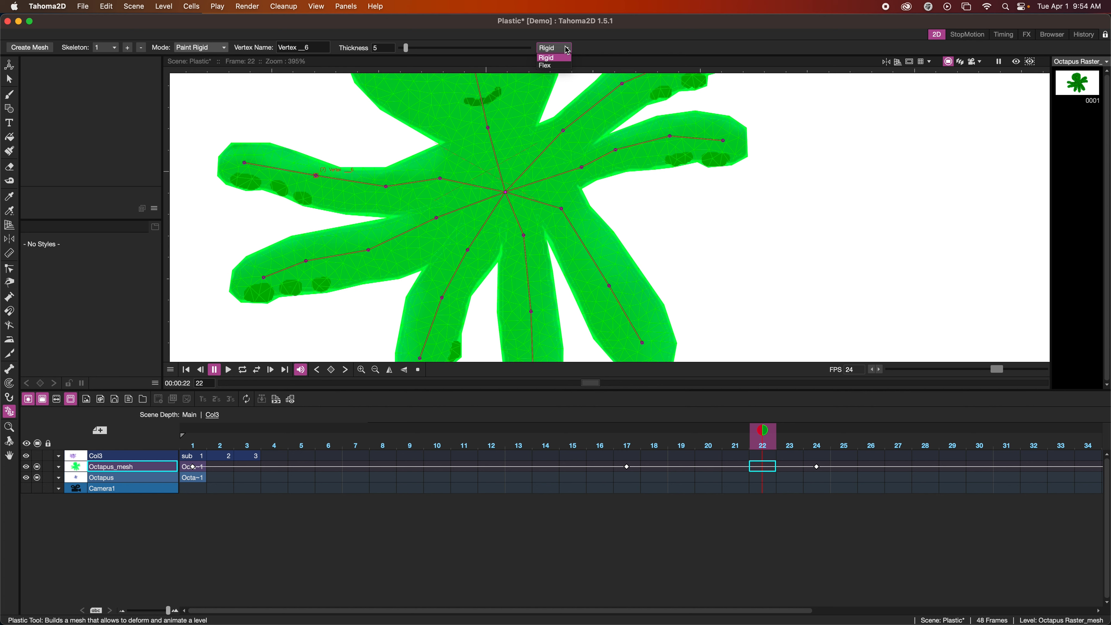
pyautogui.click(558, 57)
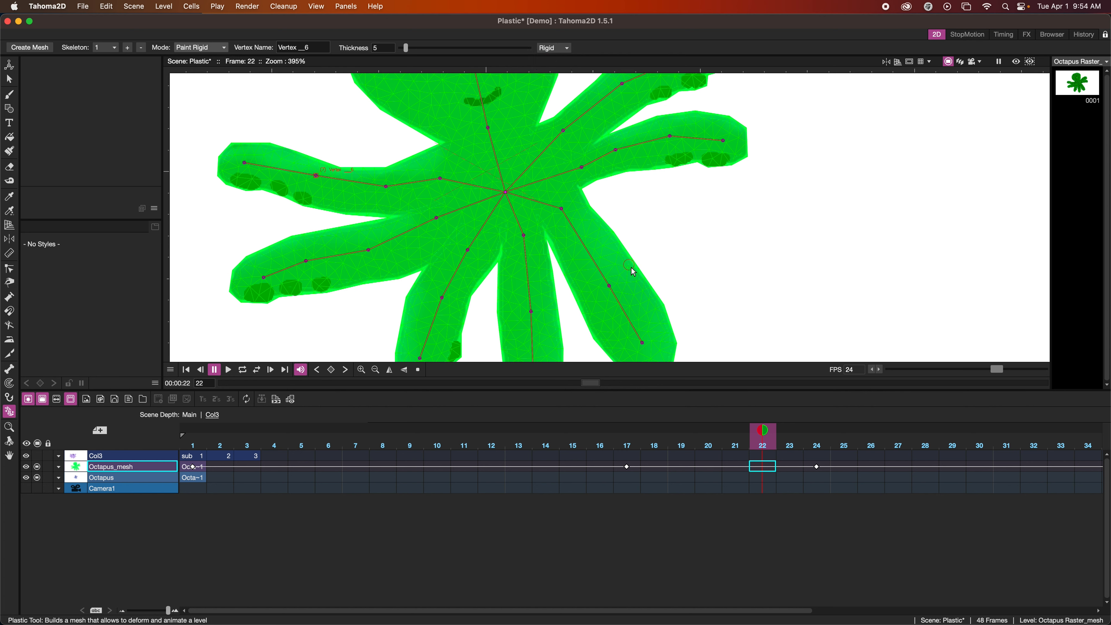
pyautogui.moveTo(639, 275)
pyautogui.mouseDown()
pyautogui.moveTo(619, 249)
pyautogui.moveTo(623, 267)
pyautogui.moveTo(639, 269)
pyautogui.moveTo(625, 266)
pyautogui.moveTo(626, 247)
pyautogui.moveTo(624, 277)
pyautogui.moveTo(641, 268)
pyautogui.moveTo(636, 280)
pyautogui.mouseUp()
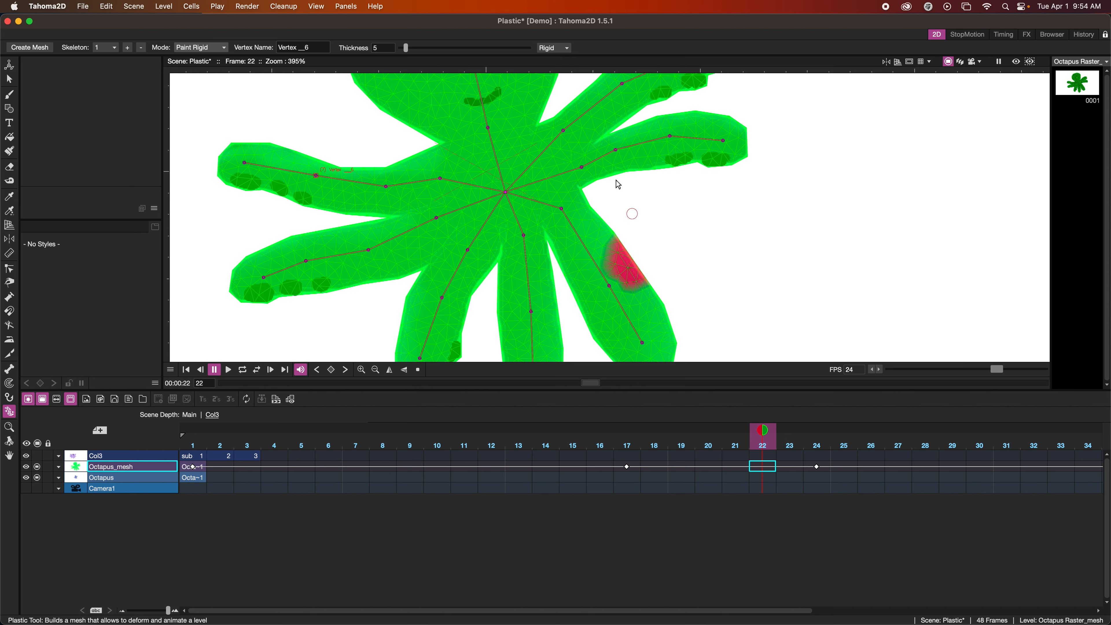
pyautogui.click(193, 47)
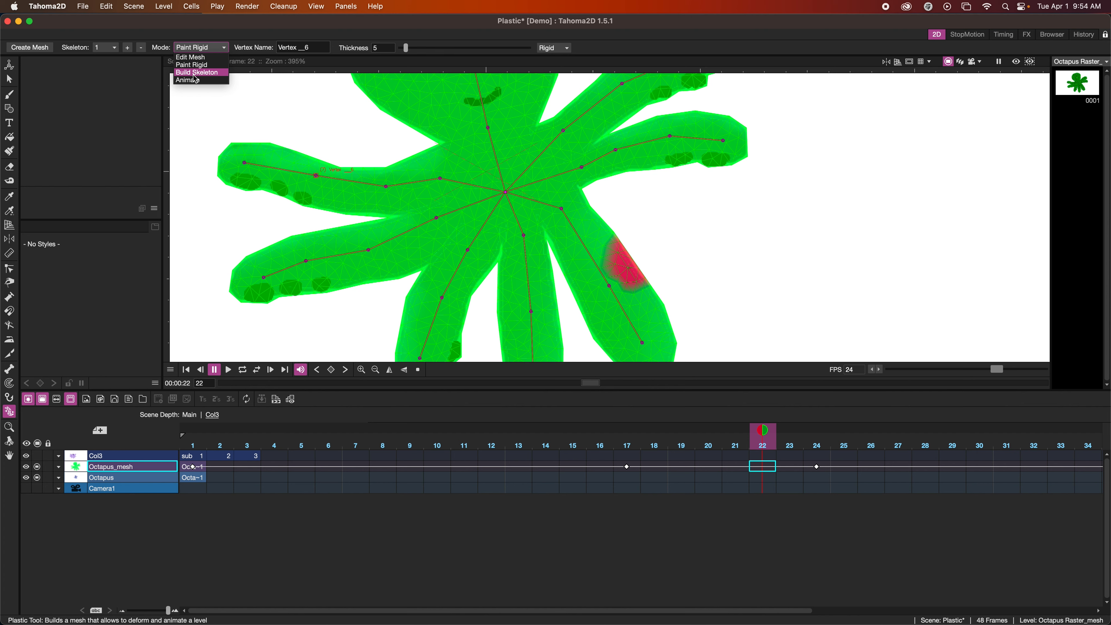
pyautogui.click(195, 81)
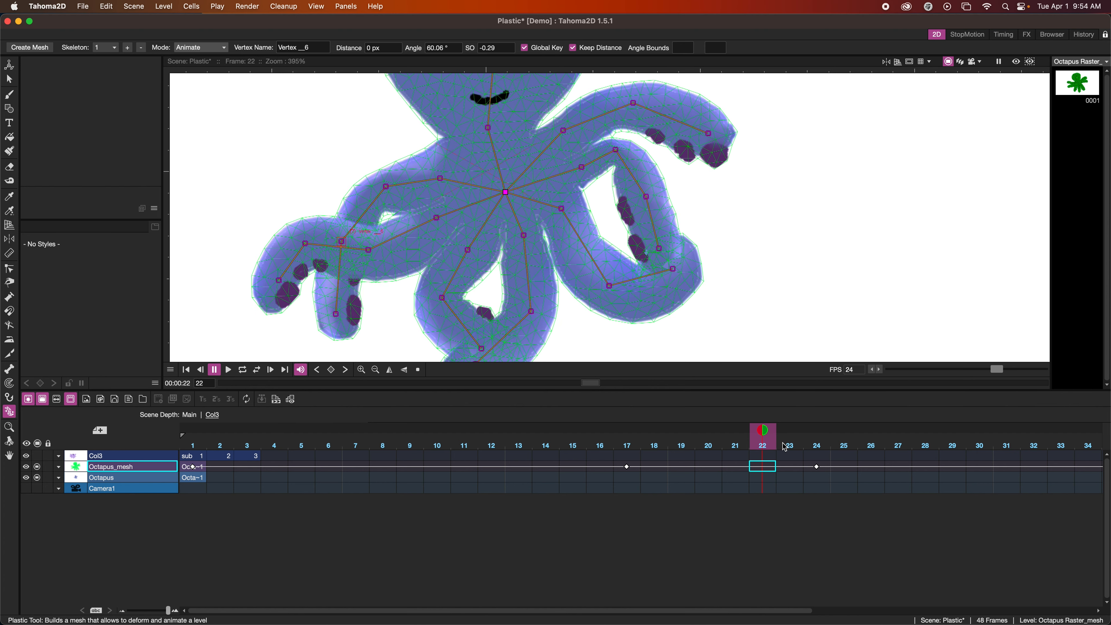
pyautogui.moveTo(765, 433)
pyautogui.mouseDown()
pyautogui.moveTo(406, 420)
pyautogui.moveTo(433, 421)
pyautogui.moveTo(173, 389)
pyautogui.moveTo(712, 441)
pyautogui.moveTo(897, 441)
pyautogui.moveTo(769, 441)
pyautogui.moveTo(164, 384)
pyautogui.moveTo(454, 422)
pyautogui.moveTo(188, 391)
pyautogui.moveTo(131, 373)
pyautogui.moveTo(716, 455)
pyautogui.moveTo(220, 399)
pyautogui.mouseUp()
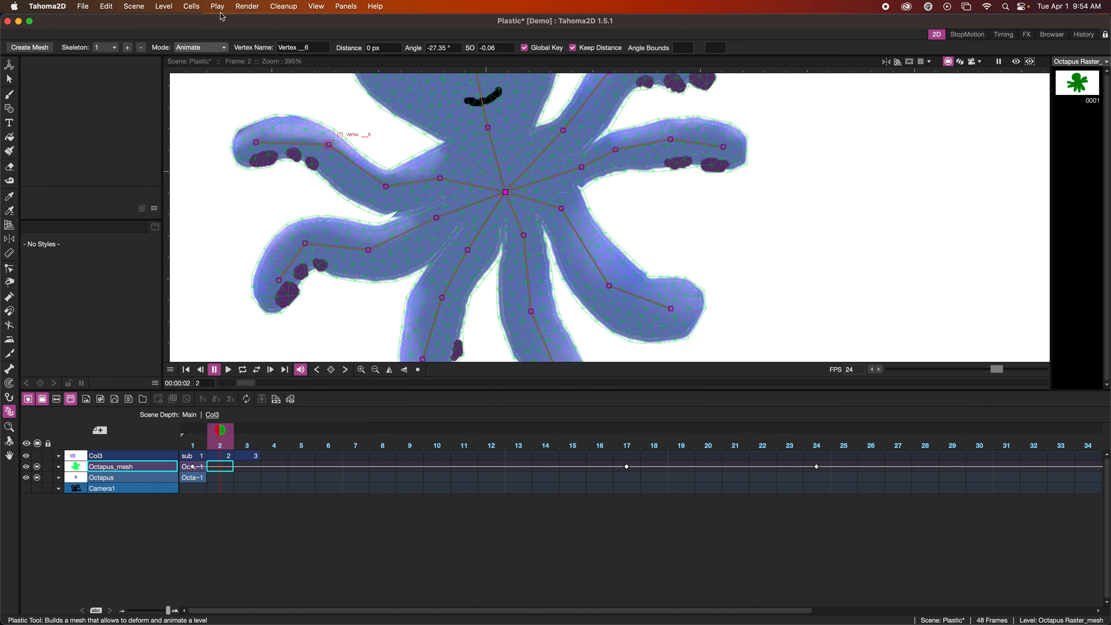
# Extend the rigid area along the lower-right tentacle's outer edge toward its tip, and scrub to frame 25 to check the deformation
pyautogui.click(207, 48)
pyautogui.click(202, 73)
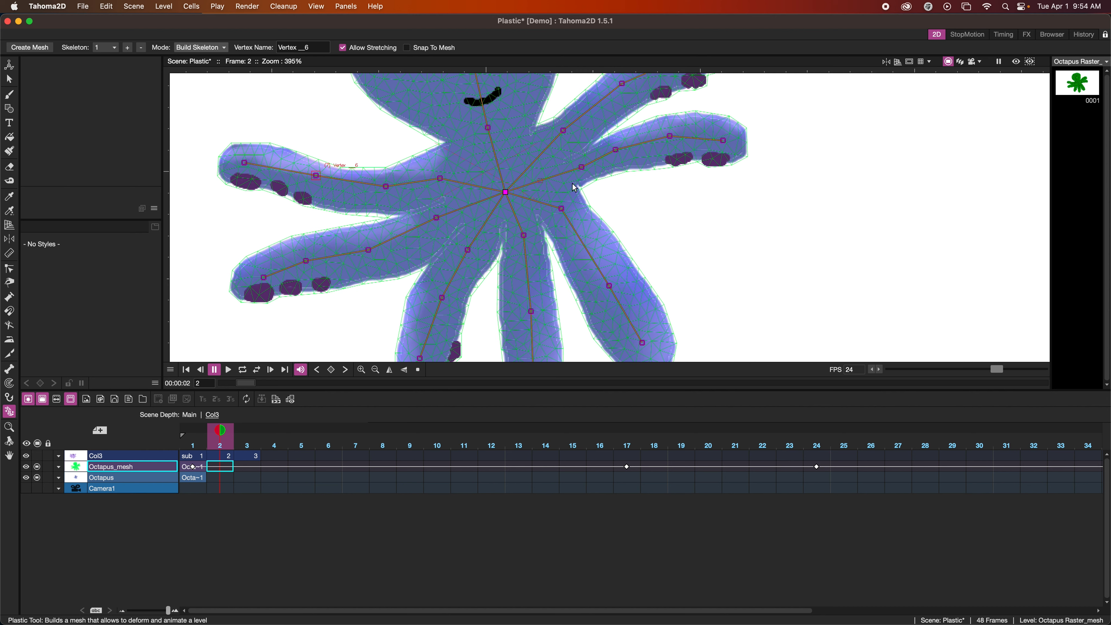
pyautogui.click(203, 48)
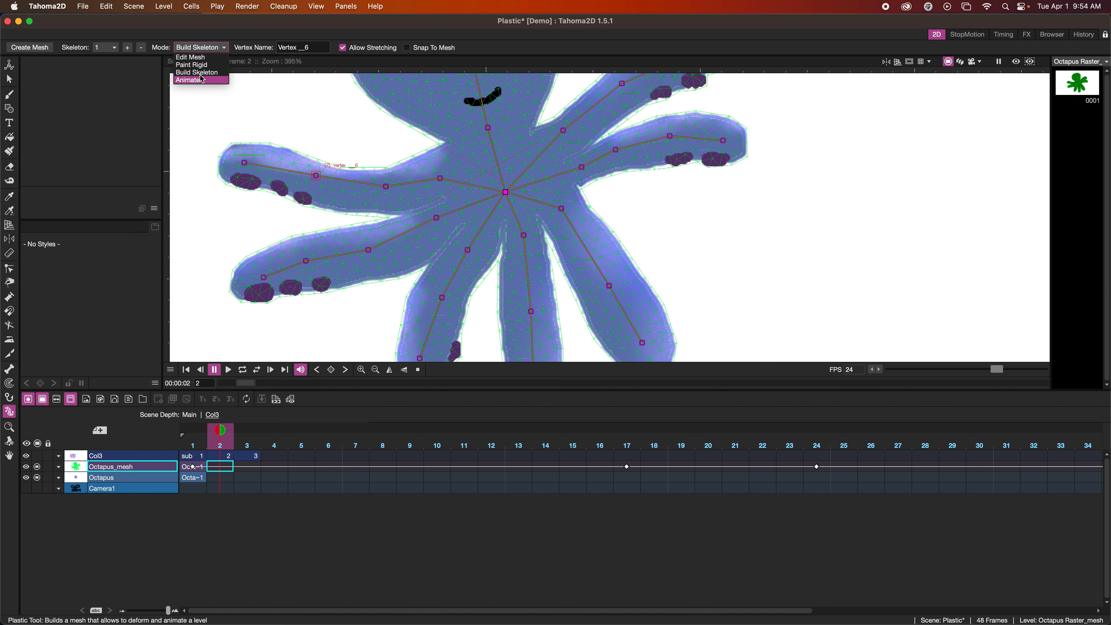
pyautogui.click(202, 63)
pyautogui.moveTo(649, 288)
pyautogui.mouseDown()
pyautogui.moveTo(667, 313)
pyautogui.moveTo(652, 275)
pyautogui.moveTo(675, 293)
pyautogui.mouseUp()
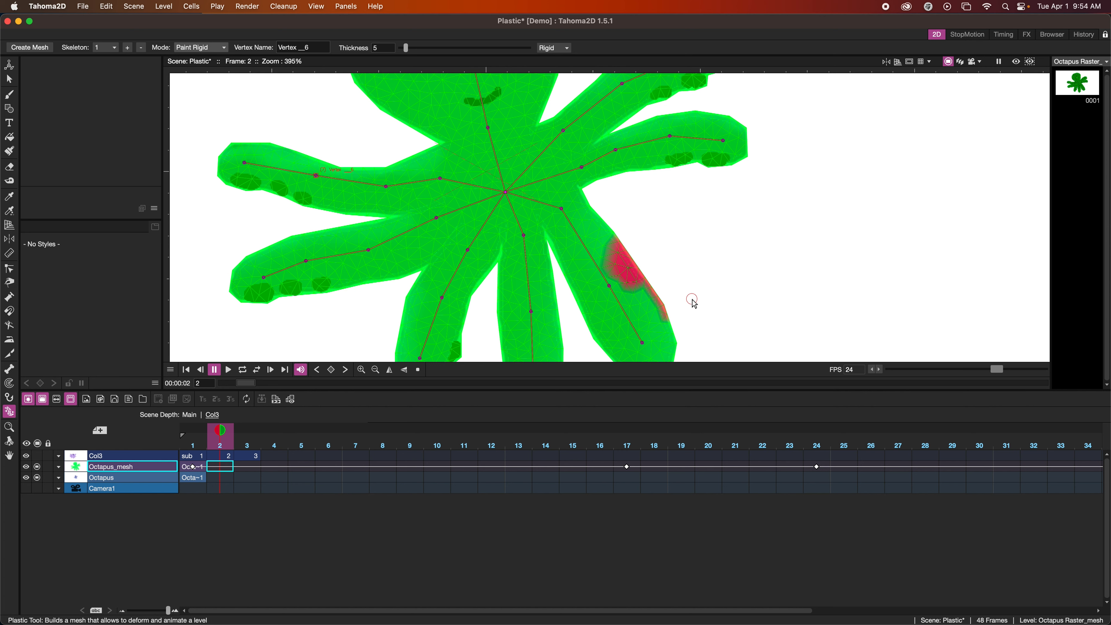
pyautogui.click(212, 51)
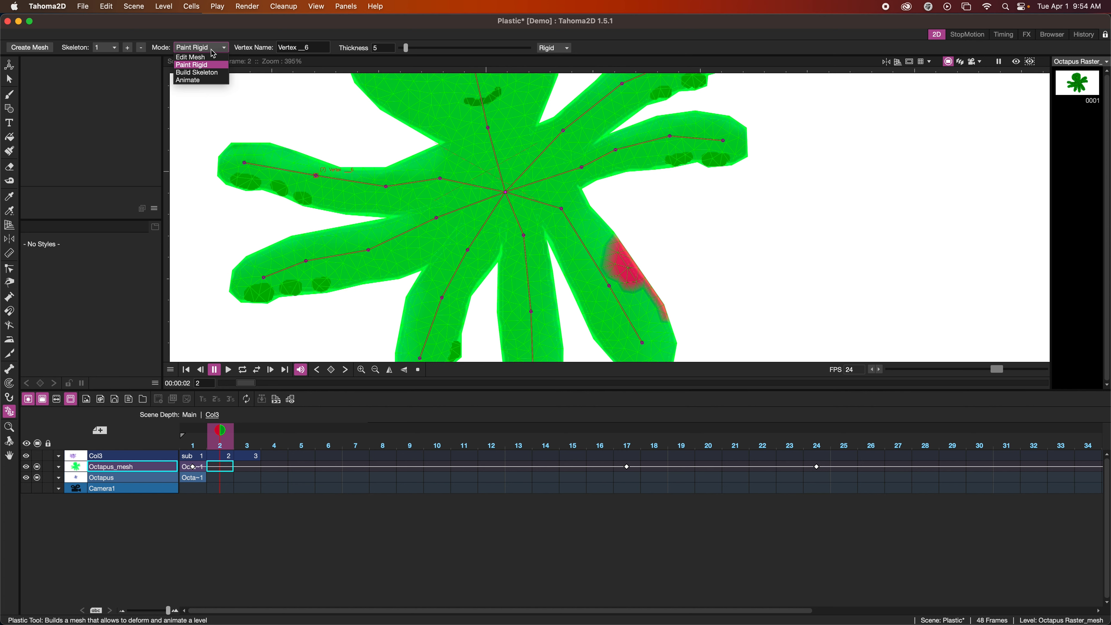
pyautogui.click(201, 81)
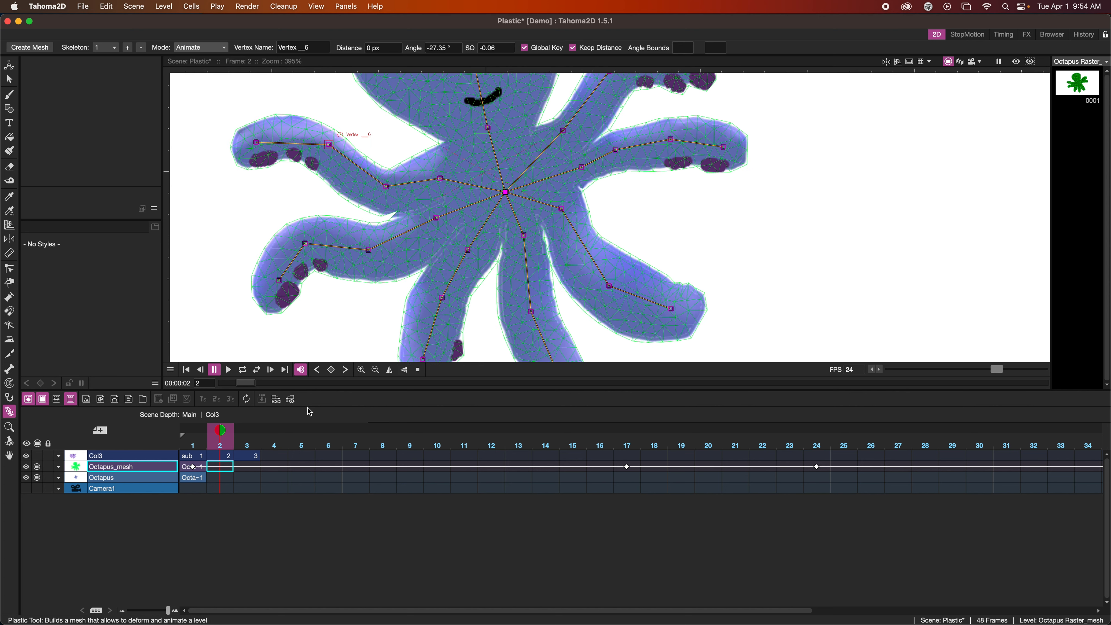
pyautogui.moveTo(223, 430); pyautogui.dragTo(844, 443)
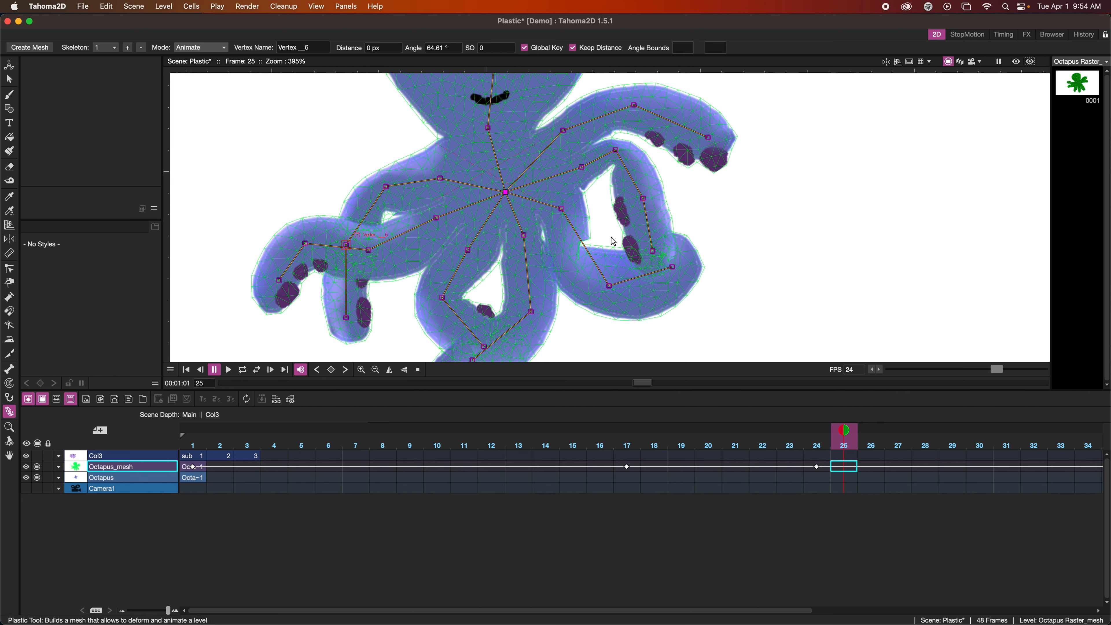
# Paint the lower-right tentacle's rigid area back to Flex and return to Animate mode
pyautogui.click(197, 47)
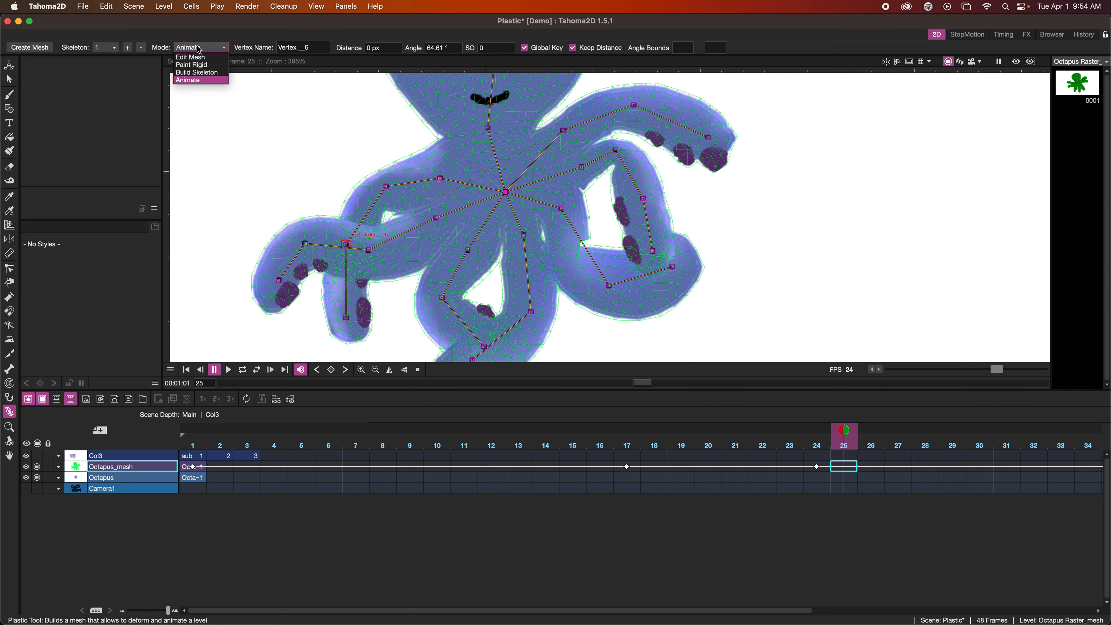
pyautogui.click(204, 66)
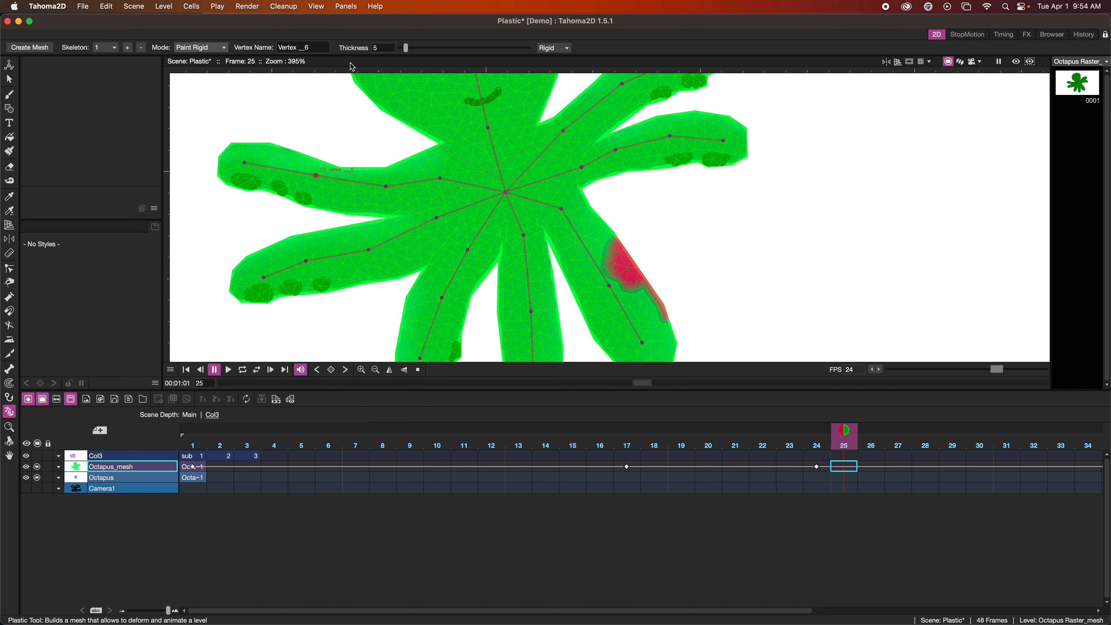
pyautogui.click(555, 47)
pyautogui.click(554, 59)
pyautogui.moveTo(614, 240)
pyautogui.mouseDown()
pyautogui.moveTo(607, 284)
pyautogui.moveTo(607, 239)
pyautogui.moveTo(640, 305)
pyautogui.moveTo(613, 235)
pyautogui.moveTo(652, 324)
pyautogui.moveTo(633, 258)
pyautogui.moveTo(672, 331)
pyautogui.moveTo(664, 290)
pyautogui.moveTo(663, 314)
pyautogui.moveTo(650, 279)
pyautogui.mouseUp()
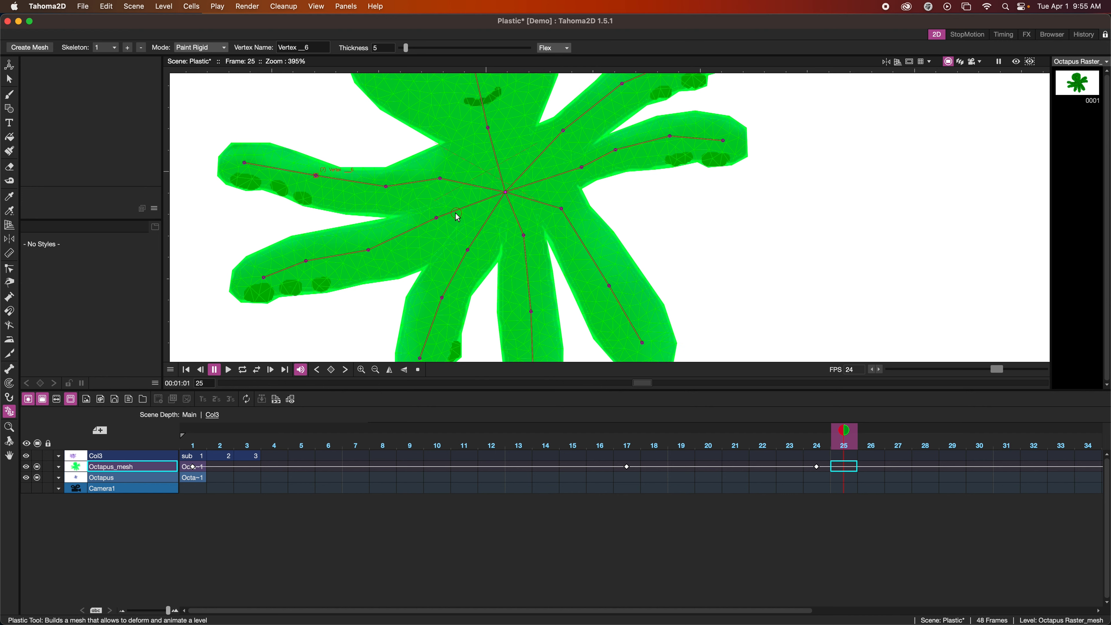
pyautogui.click(200, 47)
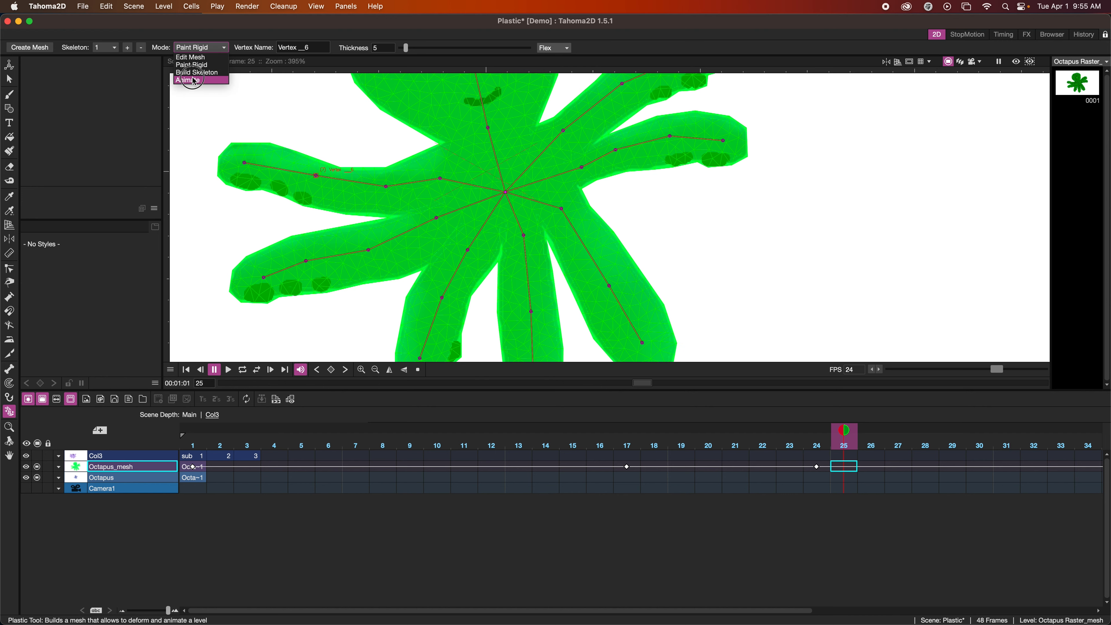
pyautogui.click(194, 80)
# Hide the Octapus_mesh overlay and the skeleton to play the animation from frame 1, and show the mesh again
pyautogui.scroll(-3, 739, 289)
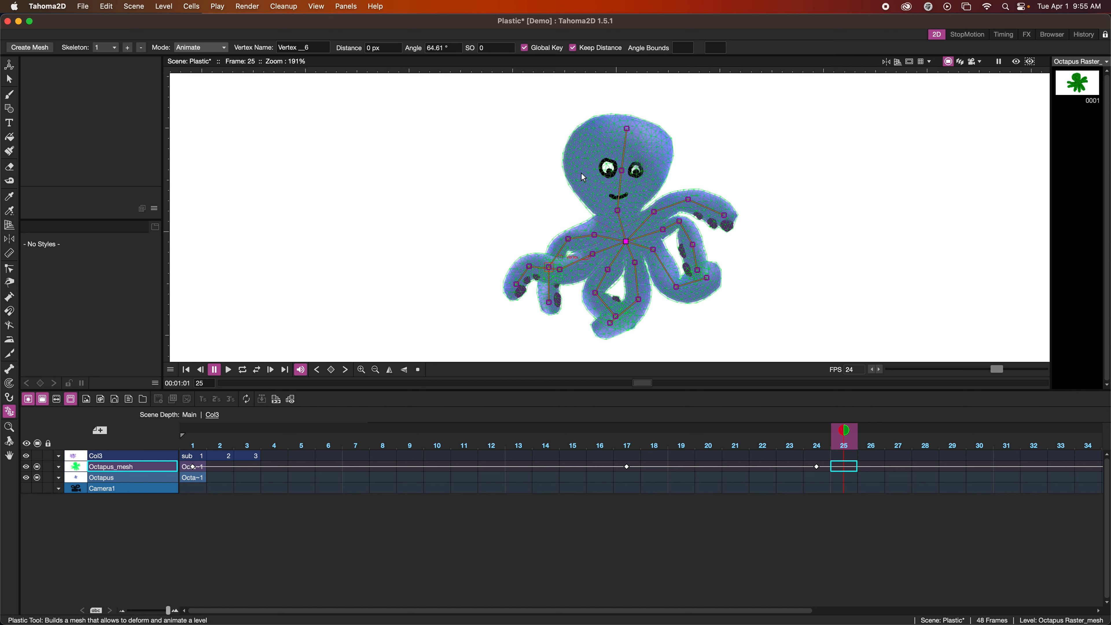
pyautogui.click(37, 468)
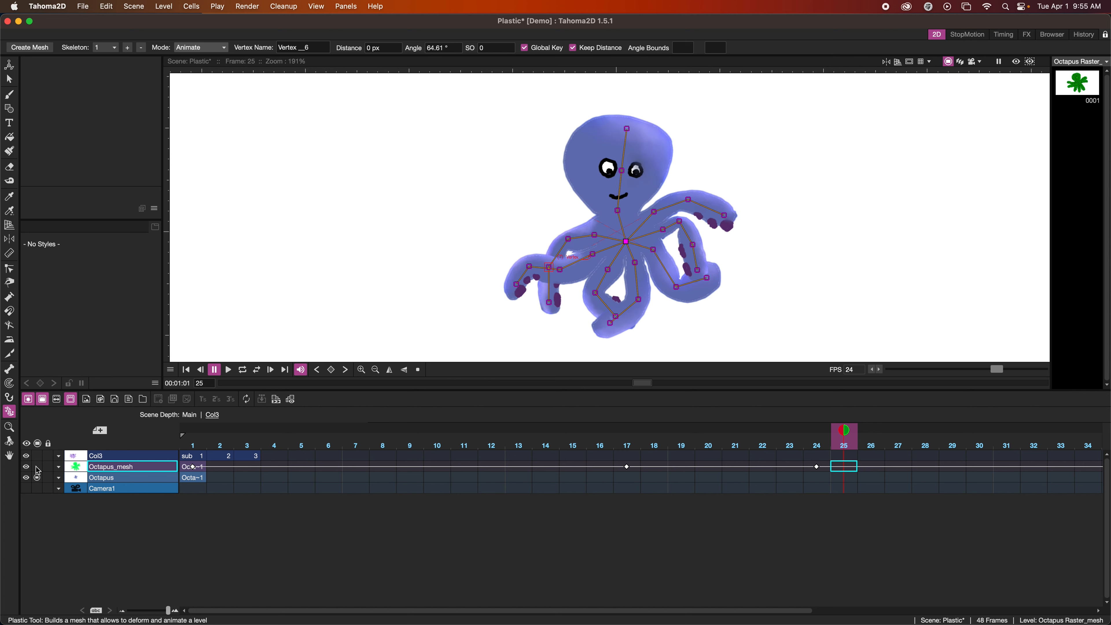
pyautogui.click(9, 79)
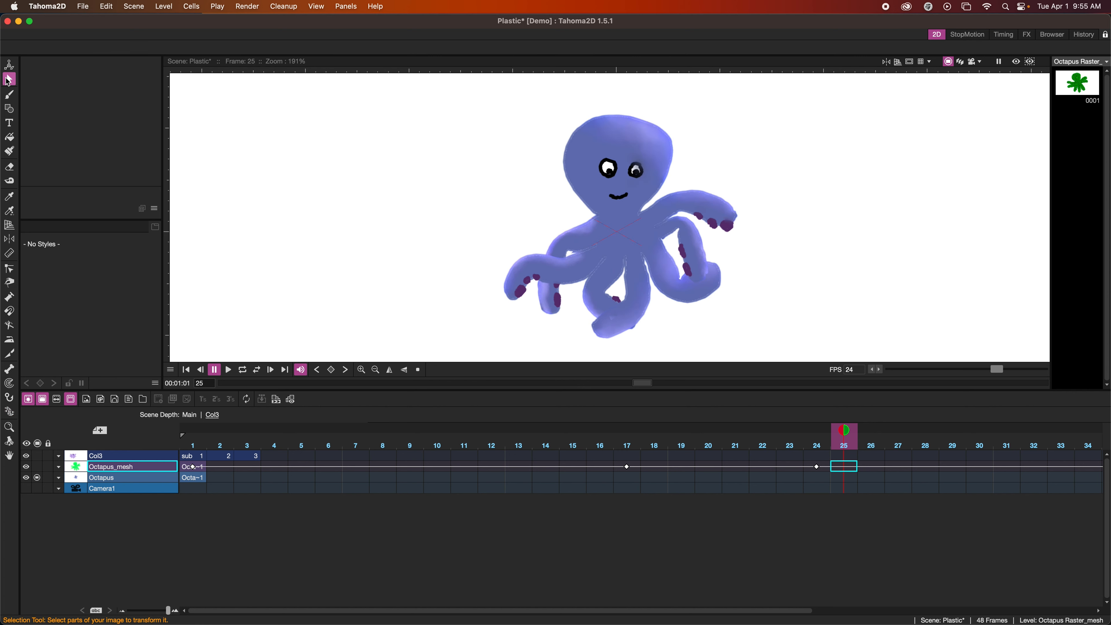
pyautogui.click(187, 370)
pyautogui.click(228, 369)
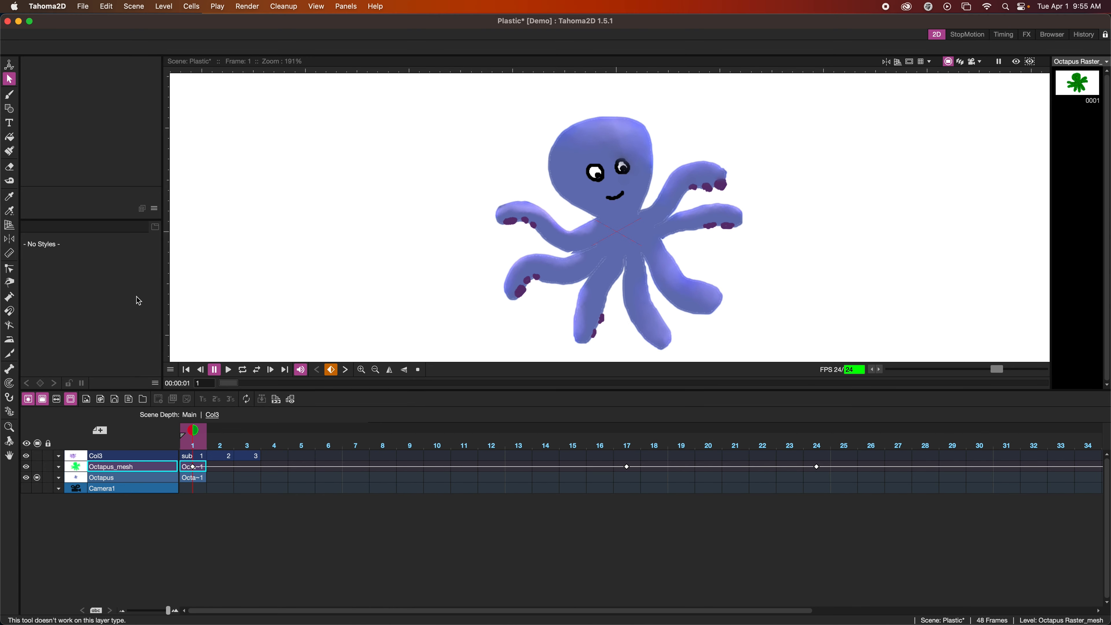
pyautogui.click(37, 466)
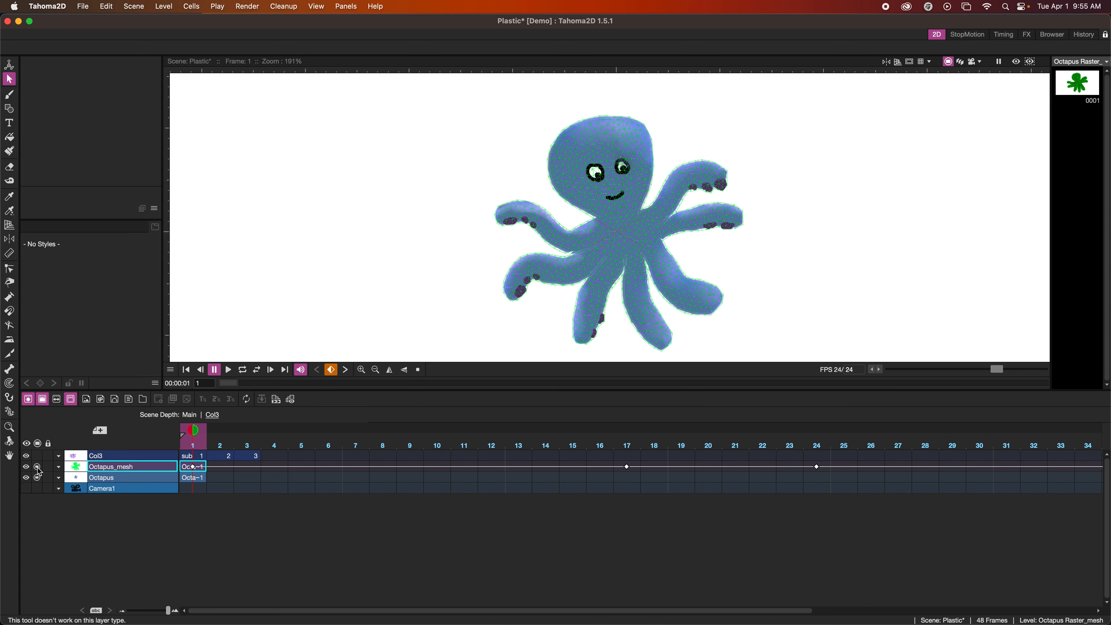
# Save the scene and turn on the viewer's preview at frame 1
pyautogui.click(206, 469)
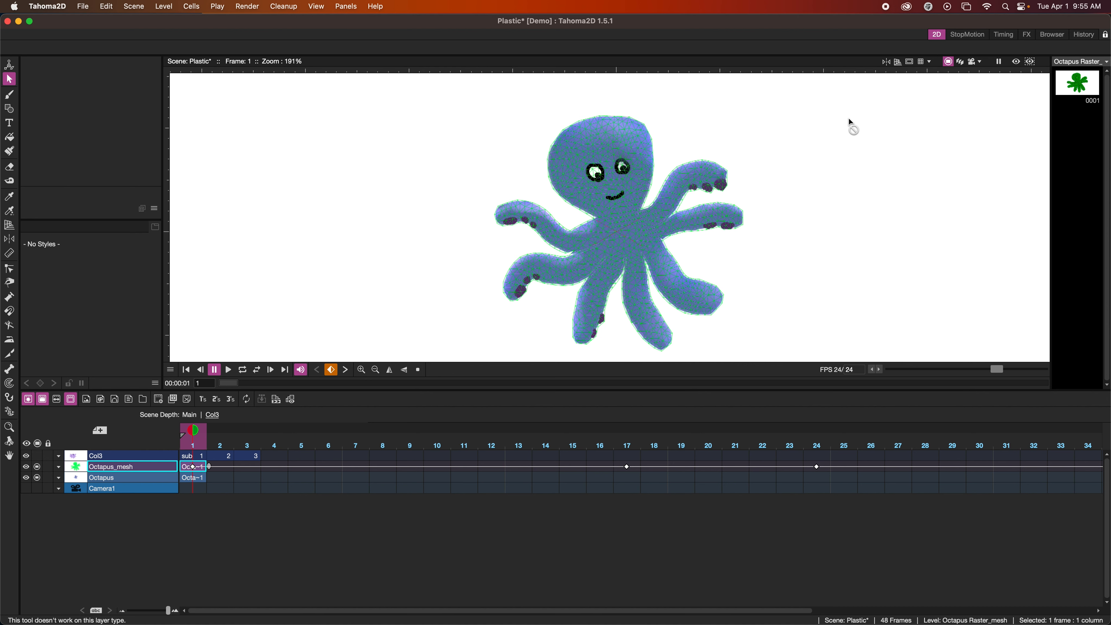
pyautogui.press('super+s')
pyautogui.click(1016, 62)
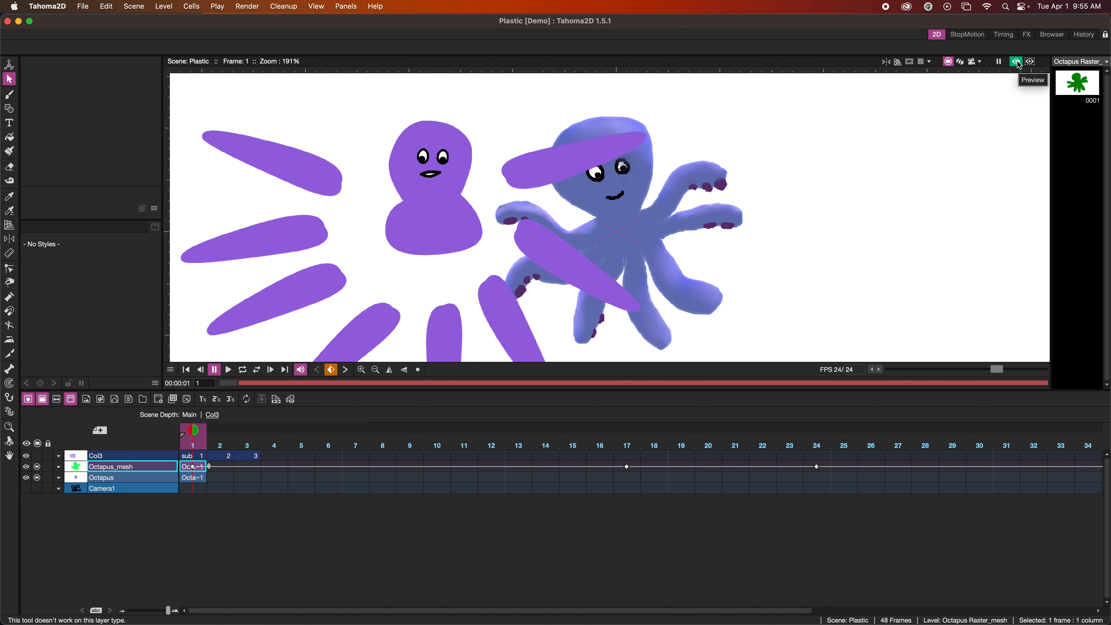
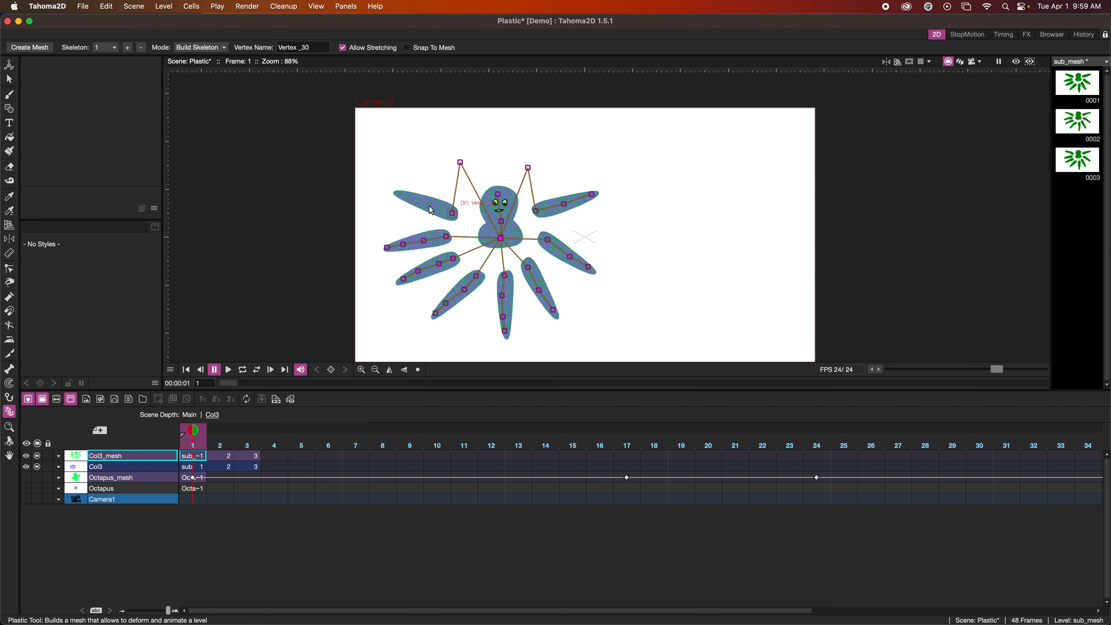
# Add a skeleton vertex at the upper-left tentacle's tip and switch the Plastic tool to Animate mode
pyautogui.click(401, 195)
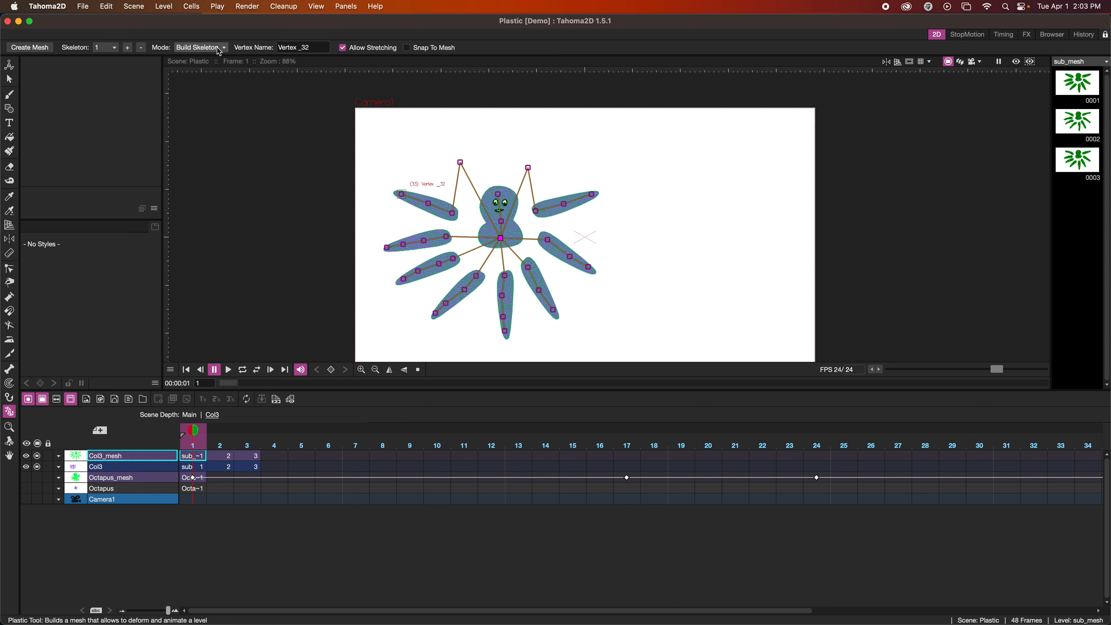
pyautogui.click(219, 49)
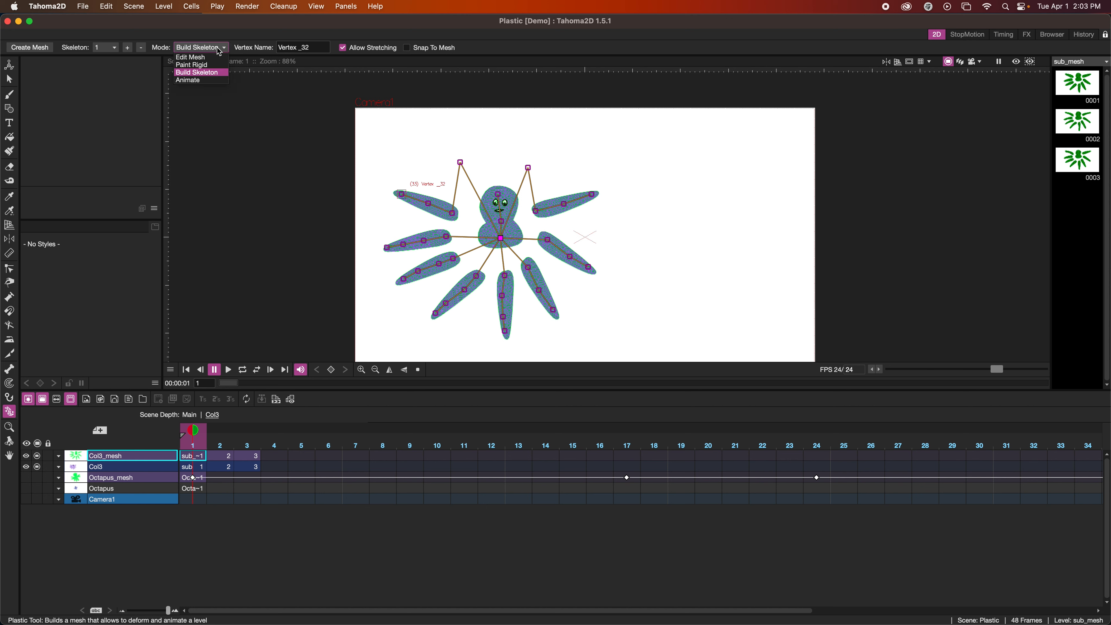
pyautogui.click(211, 81)
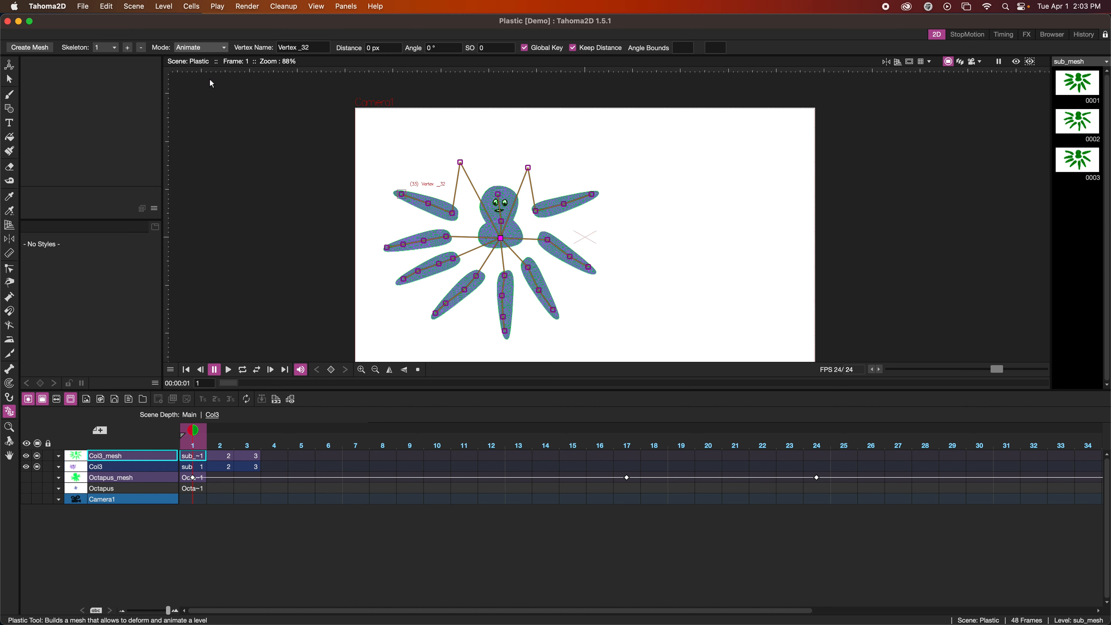
# Try to pull the two upper tentacles toward the head by rotating their offset hinge vertices and base vertices
pyautogui.moveTo(455, 218)
pyautogui.mouseDown()
pyautogui.moveTo(471, 214)
pyautogui.moveTo(453, 208)
pyautogui.mouseUp()
pyautogui.moveTo(462, 164); pyautogui.dragTo(496, 221)
pyautogui.moveTo(490, 153); pyautogui.dragTo(465, 175)
pyautogui.moveTo(483, 214); pyautogui.dragTo(511, 210)
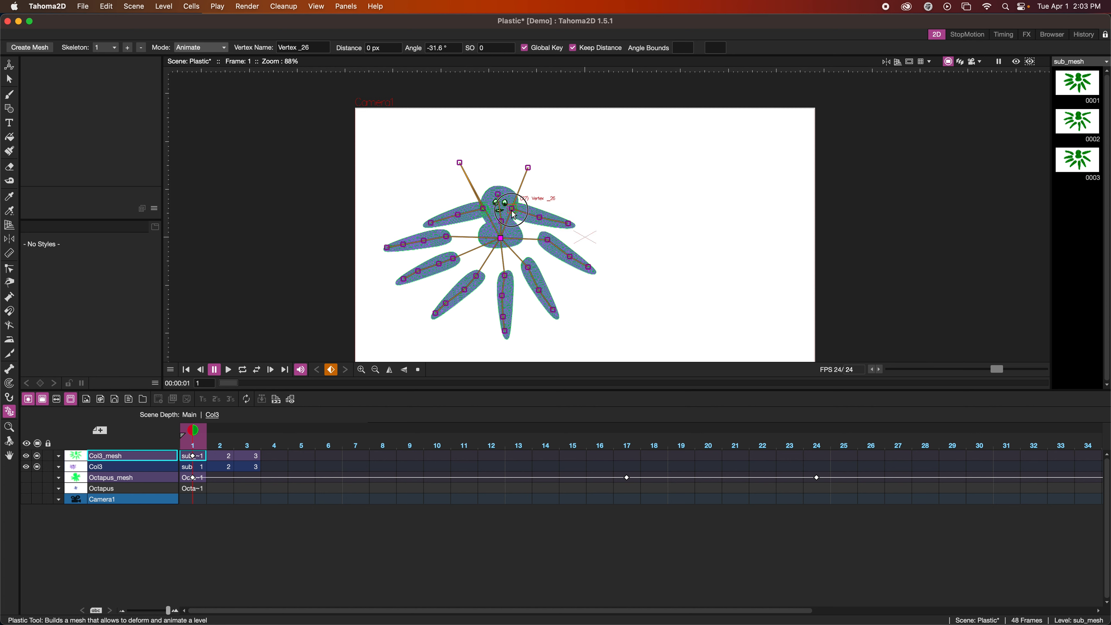
pyautogui.moveTo(527, 169); pyautogui.dragTo(532, 214)
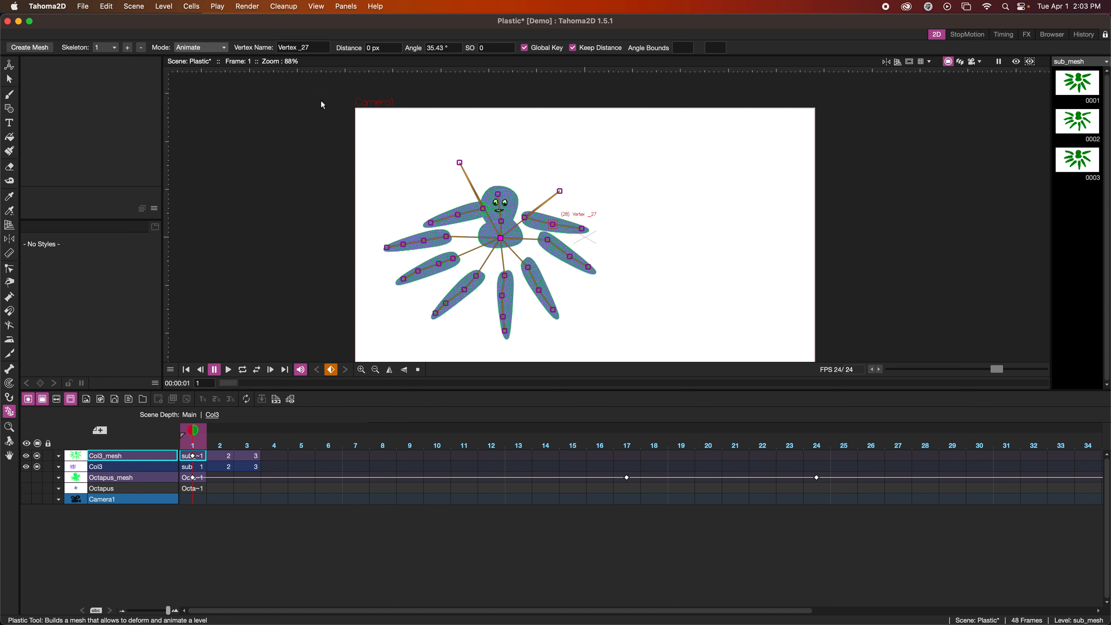
# In Build Skeleton mode, reposition the two offset hinge vertices above the head closer together, and return to Animate mode
pyautogui.click(220, 47)
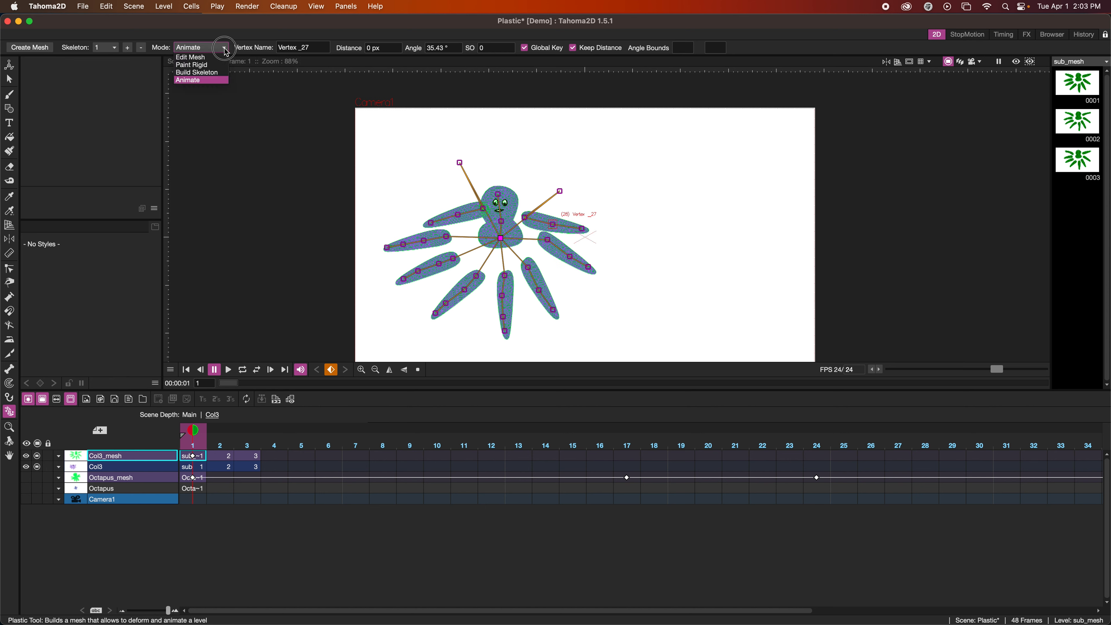
pyautogui.click(213, 73)
pyautogui.moveTo(460, 162); pyautogui.dragTo(517, 152)
pyautogui.click(206, 48)
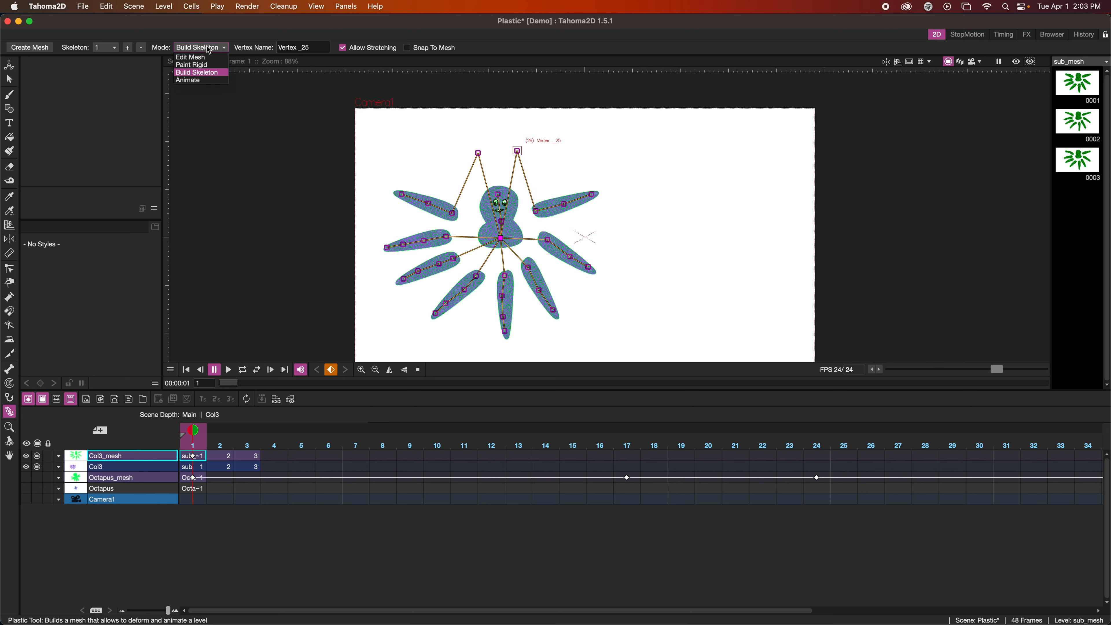
pyautogui.click(203, 79)
# Rotate the two upper tentacles' hinge and base vertices at frame 1 until both tentacles meet the octopus's body
pyautogui.moveTo(492, 221)
pyautogui.mouseDown()
pyautogui.moveTo(485, 206)
pyautogui.moveTo(478, 219)
pyautogui.mouseUp()
pyautogui.moveTo(479, 158); pyautogui.dragTo(454, 169)
pyautogui.moveTo(479, 231)
pyautogui.mouseDown()
pyautogui.moveTo(478, 199)
pyautogui.moveTo(486, 222)
pyautogui.mouseUp()
pyautogui.moveTo(463, 169); pyautogui.dragTo(465, 174)
pyautogui.click(486, 222)
pyautogui.moveTo(486, 220); pyautogui.dragTo(519, 215)
pyautogui.moveTo(559, 177); pyautogui.dragTo(546, 185)
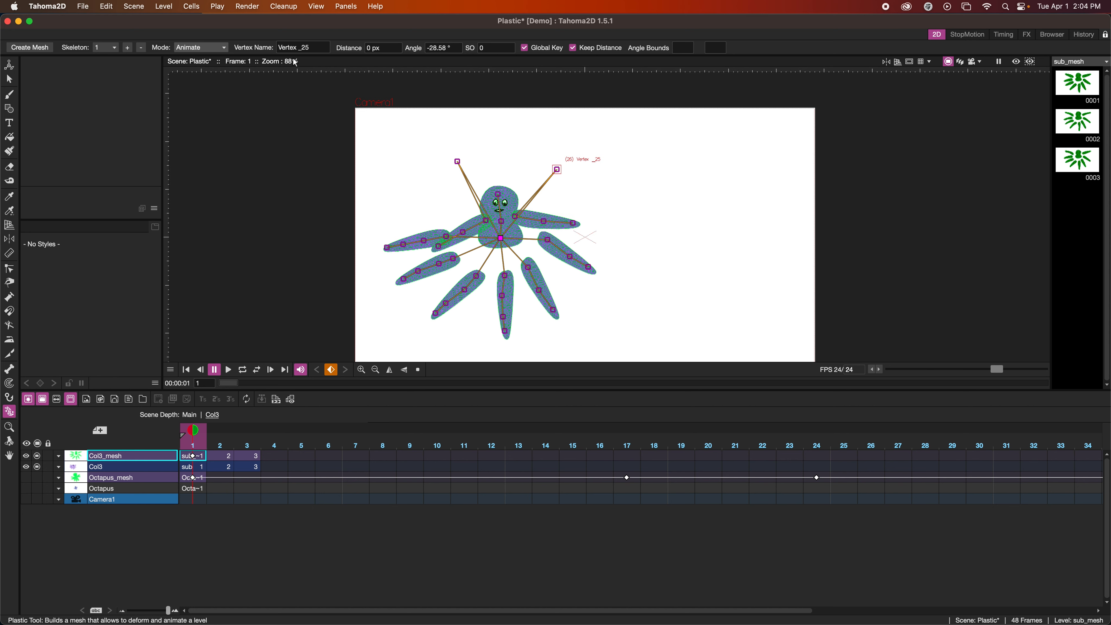
# Turn off Keep Distance, fine-tune the upper-right tentacle's attachment, and slide the second right tentacle's base onto the body
pyautogui.click(573, 47)
pyautogui.moveTo(518, 216); pyautogui.dragTo(514, 226)
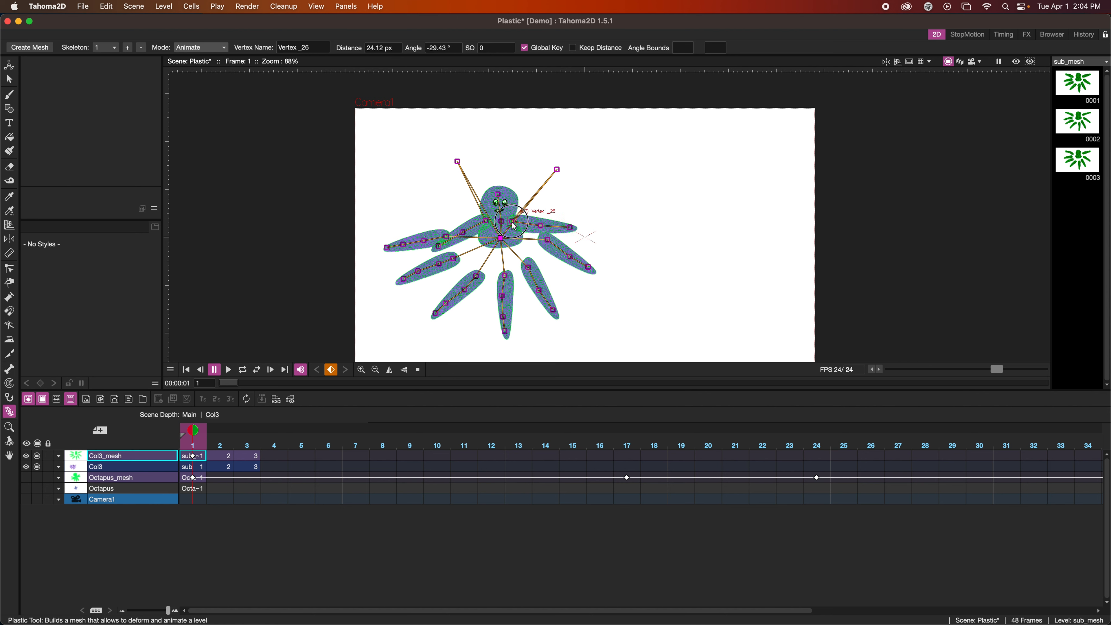
pyautogui.moveTo(557, 169); pyautogui.dragTo(545, 163)
pyautogui.moveTo(511, 223); pyautogui.dragTo(513, 226)
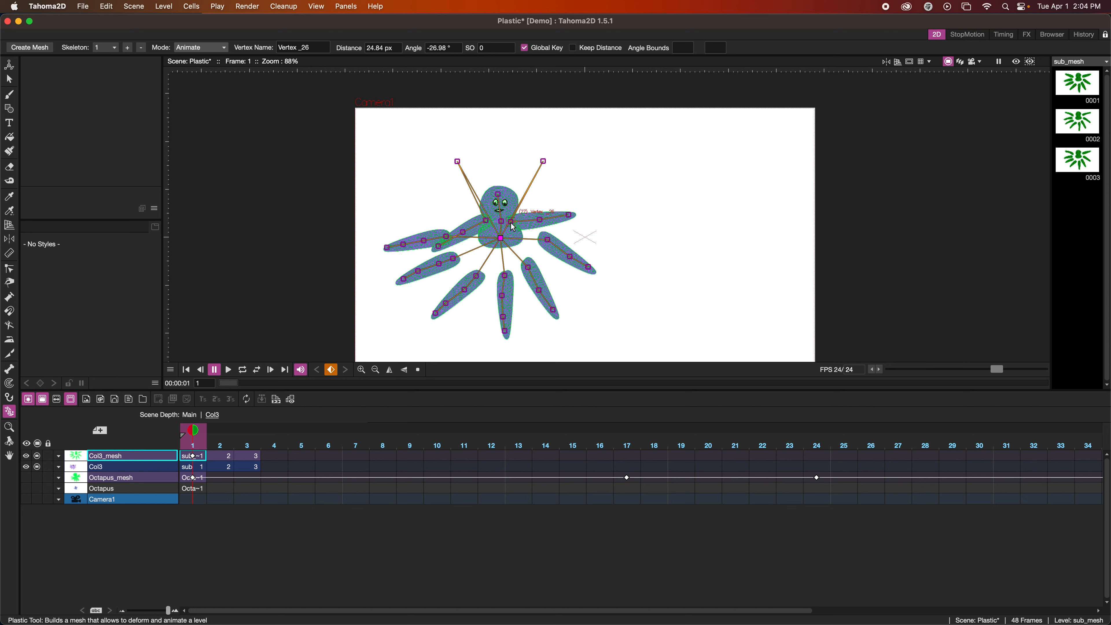
pyautogui.moveTo(548, 241); pyautogui.dragTo(523, 241)
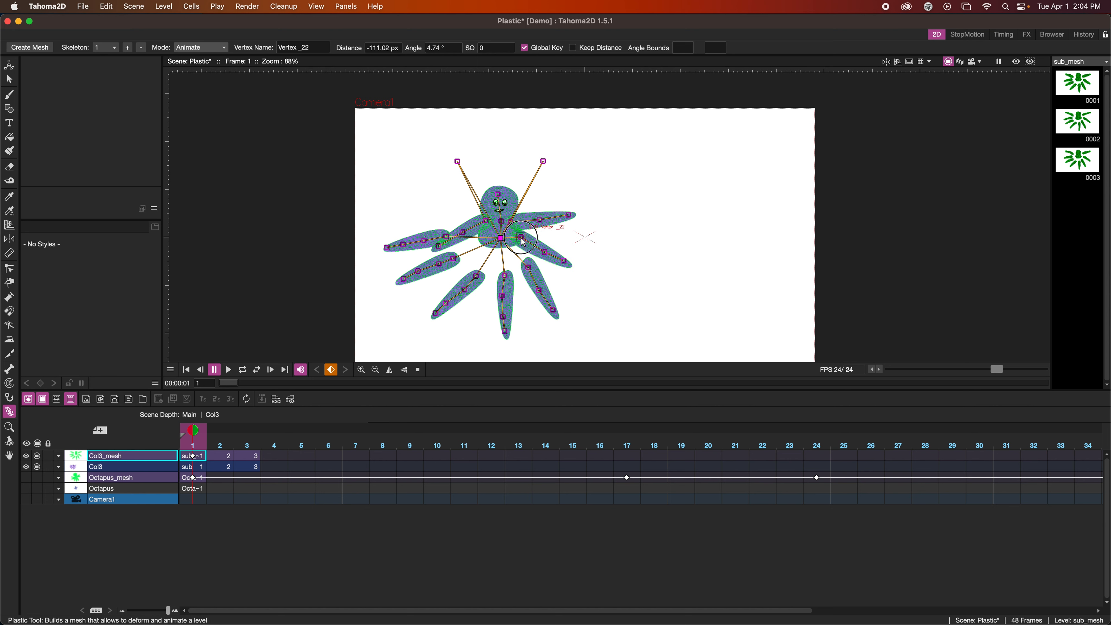
# Pull the remaining lower and left tentacles onto the body with Keep Distance off, and refine the upper-left tentacle's base
pyautogui.click(572, 48)
pyautogui.moveTo(528, 270); pyautogui.dragTo(539, 237)
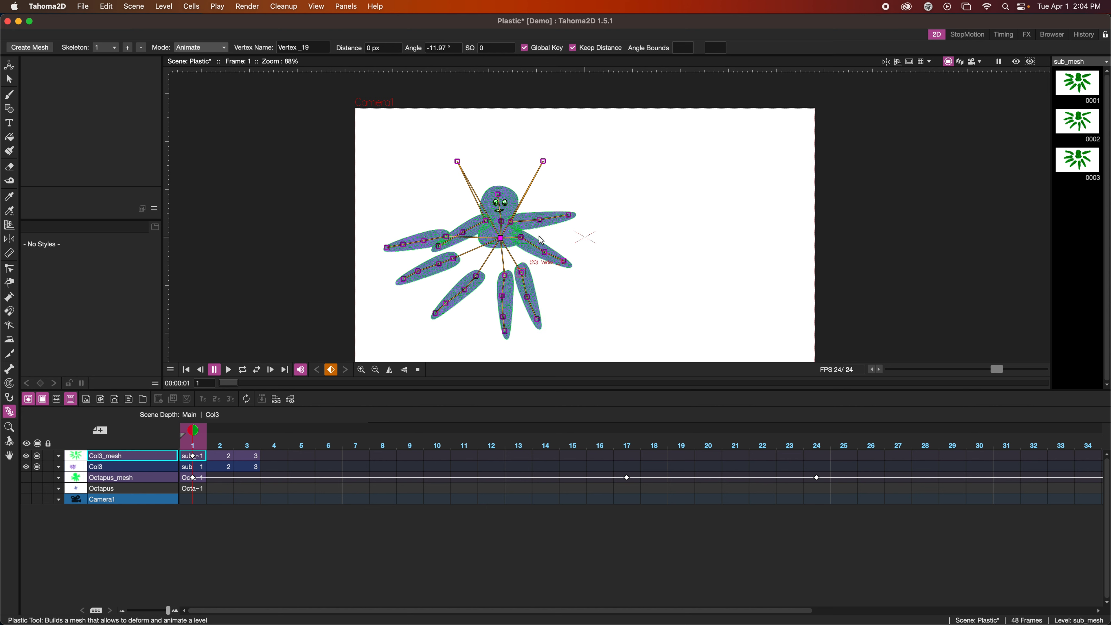
pyautogui.click(572, 47)
pyautogui.moveTo(523, 274); pyautogui.dragTo(481, 237)
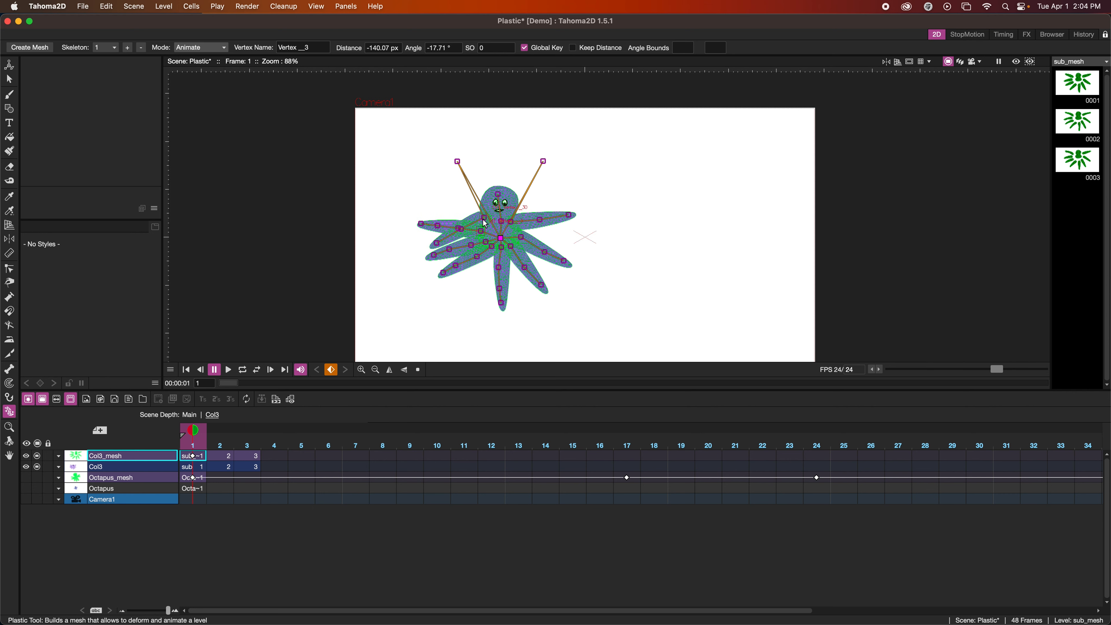
pyautogui.moveTo(485, 223); pyautogui.dragTo(485, 226)
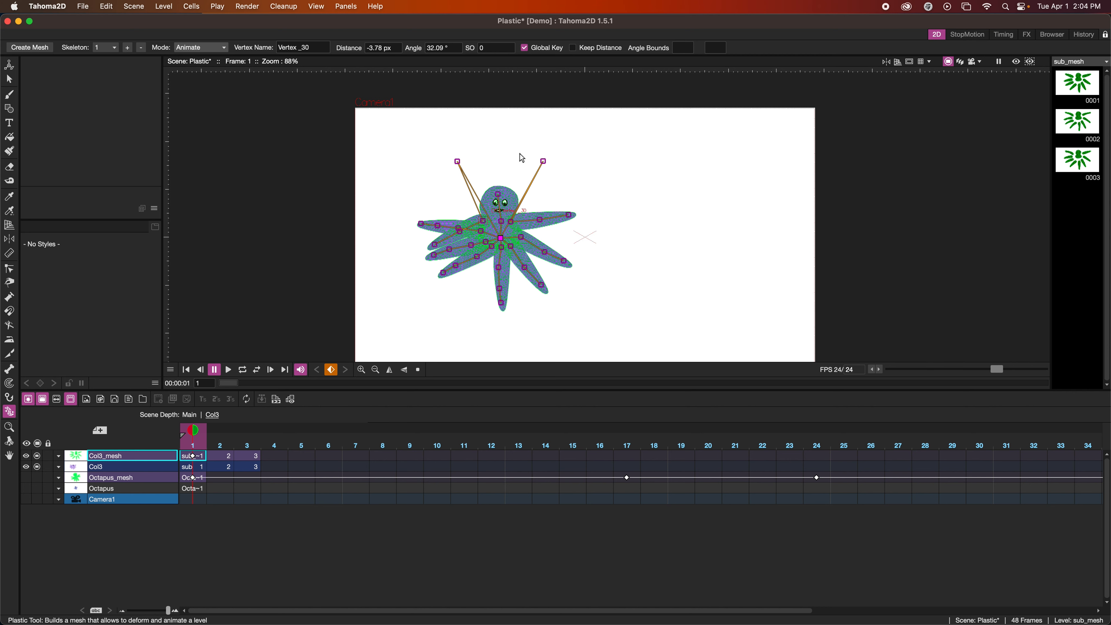
# With Keep Distance on, curl the tentacle tips and tilt the head to form the frame 1 pose
pyautogui.moveTo(422, 223)
pyautogui.mouseDown()
pyautogui.moveTo(429, 215)
pyautogui.moveTo(432, 236)
pyautogui.mouseUp()
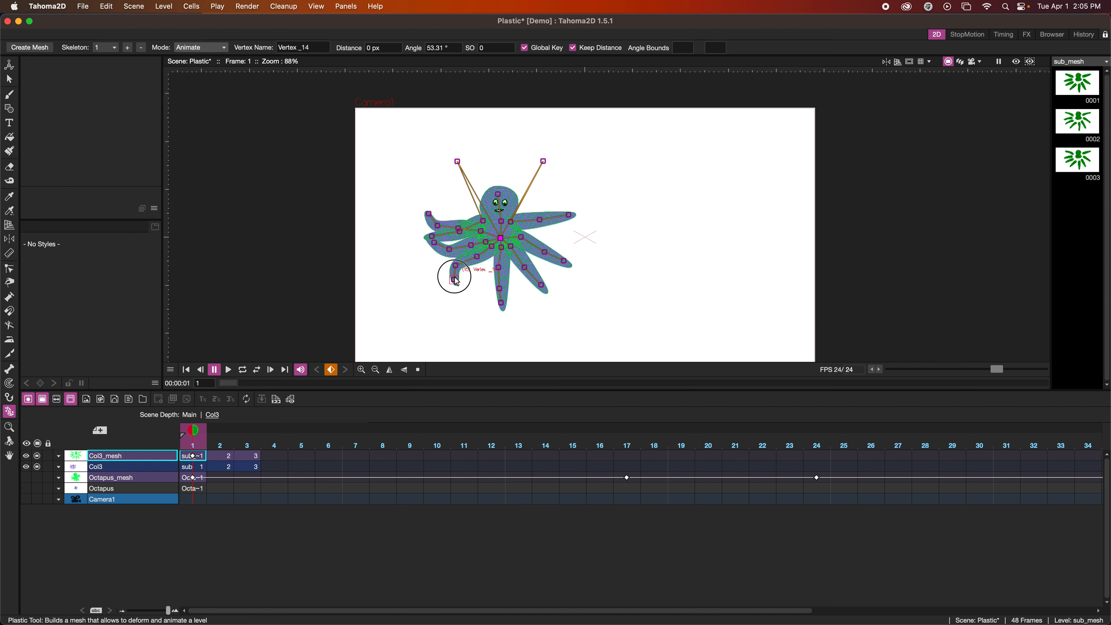
pyautogui.moveTo(454, 277); pyautogui.dragTo(431, 253)
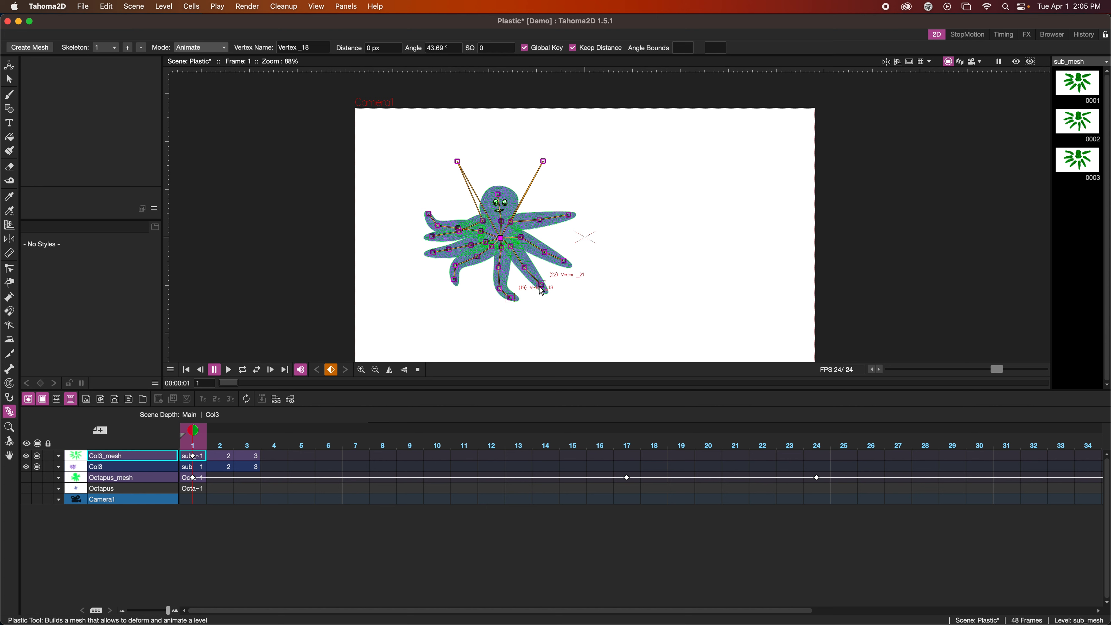
pyautogui.moveTo(541, 284); pyautogui.dragTo(508, 198)
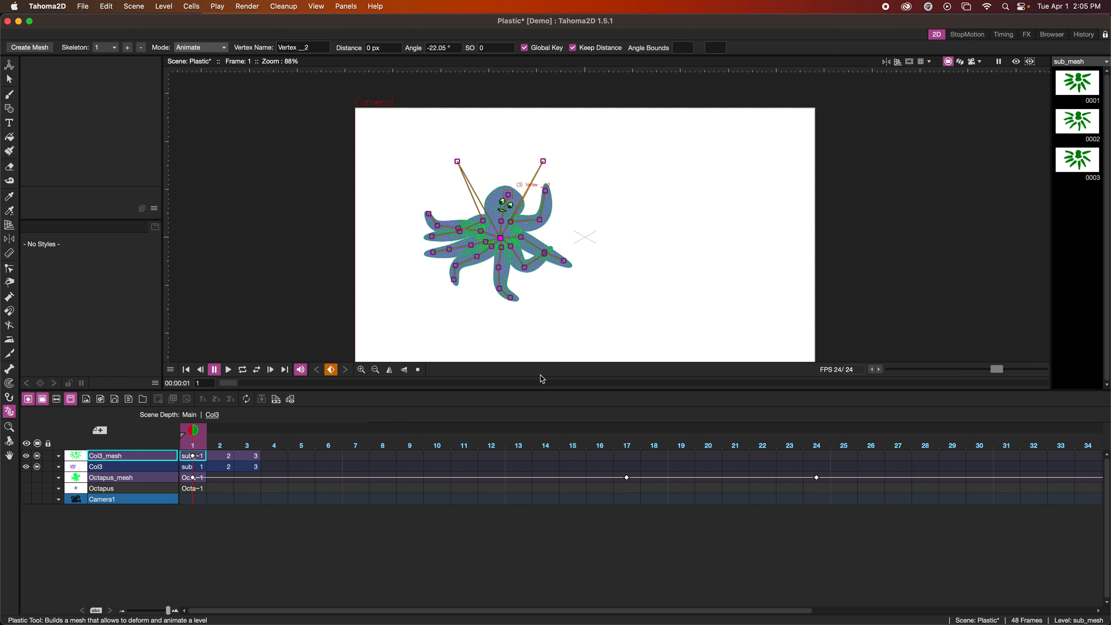
# Set a global key for the Col3_mesh skeleton at frame 48 to repeat the starting pose
pyautogui.hscroll(10, 719, 476)
pyautogui.hscroll(2, 720, 476)
pyautogui.click(903, 460)
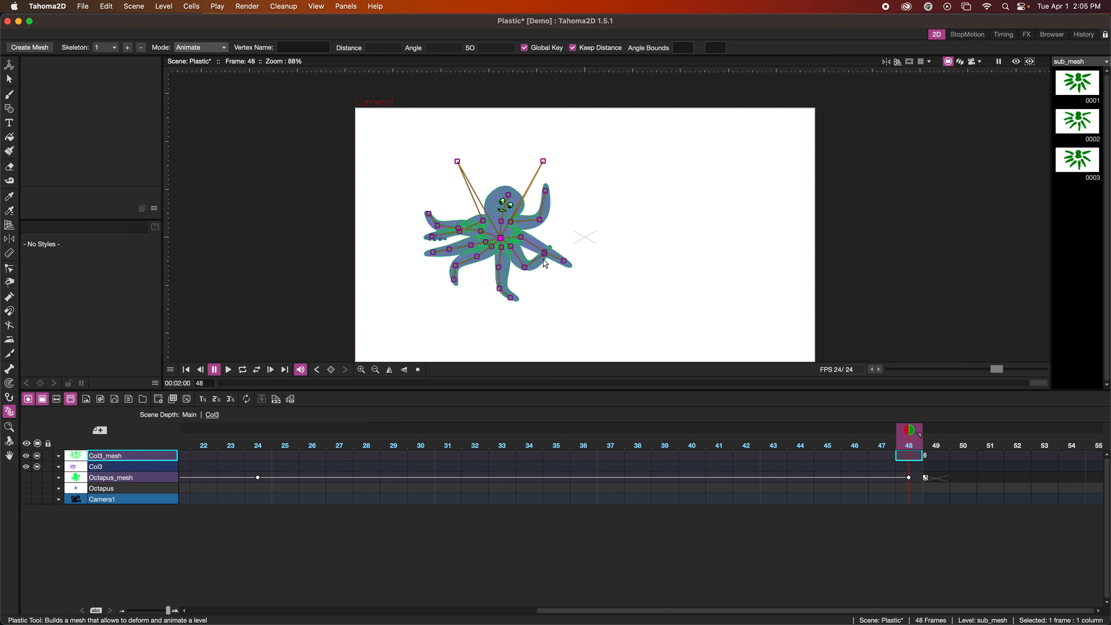
pyautogui.rightClick(544, 224)
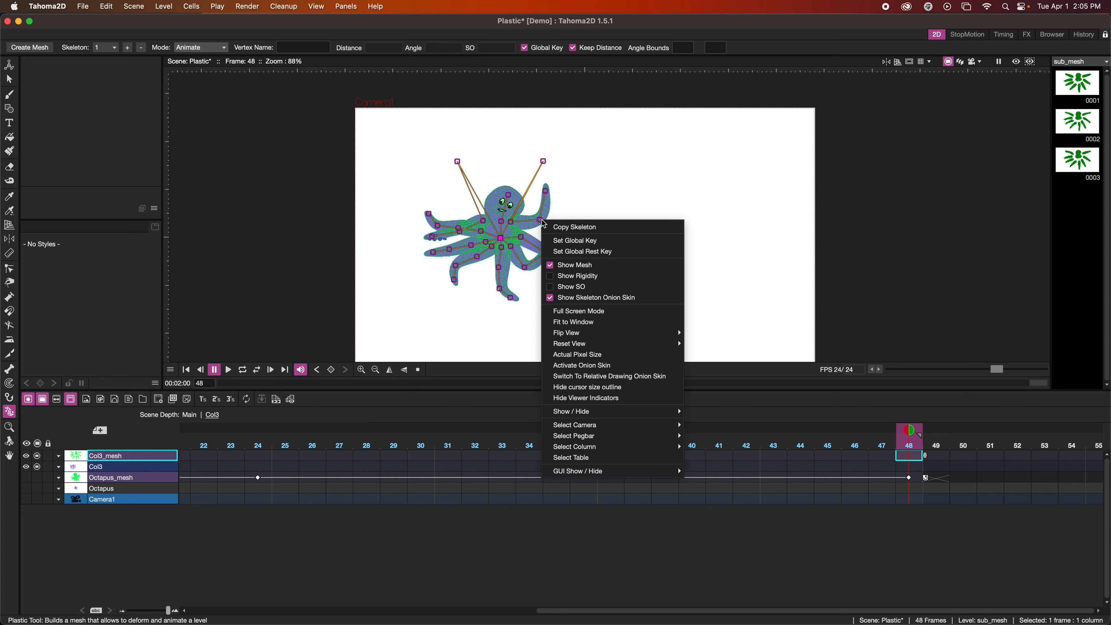
pyautogui.click(586, 241)
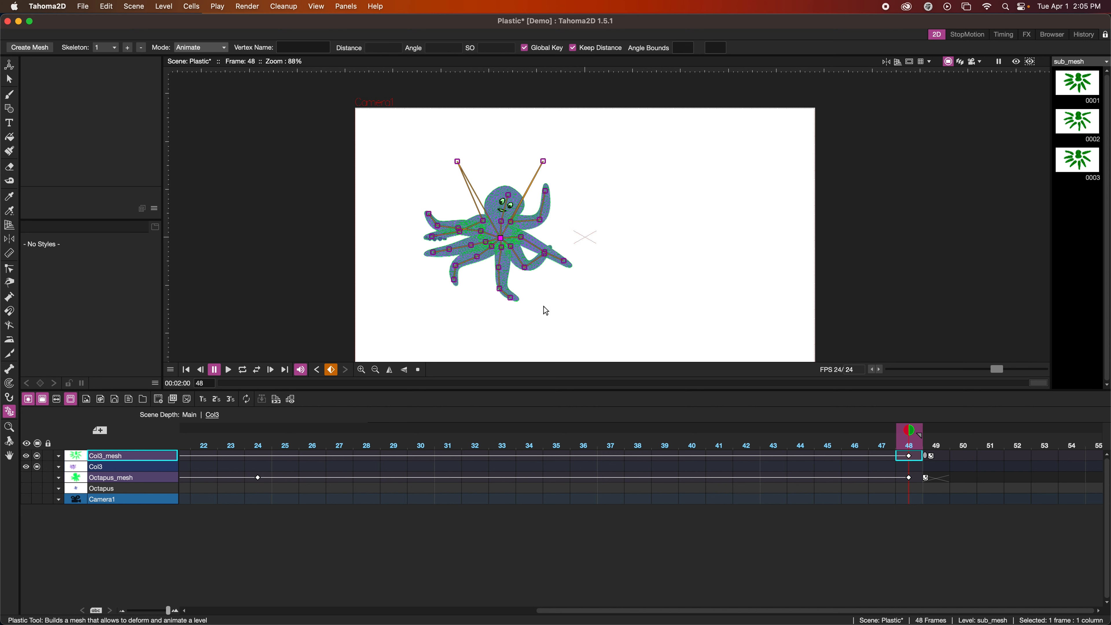
# At frame 24, create a contrasting pose by bending the tentacles the other way, straightening the head, and shifting the upper-right tentacle inward
pyautogui.hscroll(-6, 397, 461)
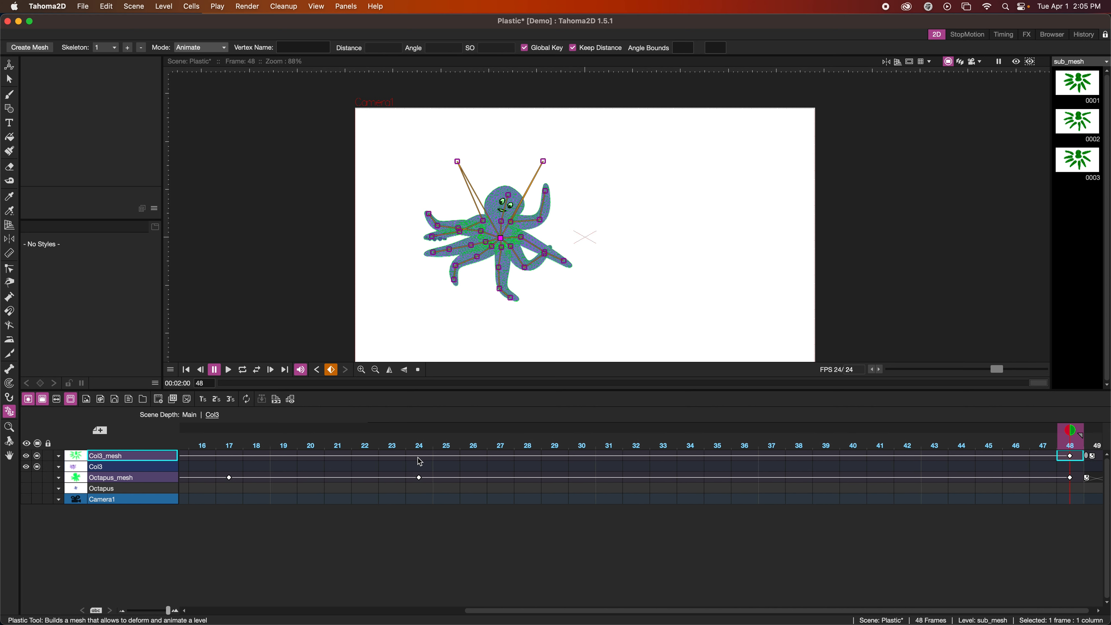
pyautogui.click(419, 461)
pyautogui.moveTo(546, 196); pyautogui.dragTo(426, 242)
pyautogui.moveTo(508, 195); pyautogui.dragTo(492, 196)
pyautogui.moveTo(543, 162); pyautogui.dragTo(530, 156)
pyautogui.moveTo(561, 229); pyautogui.dragTo(532, 184)
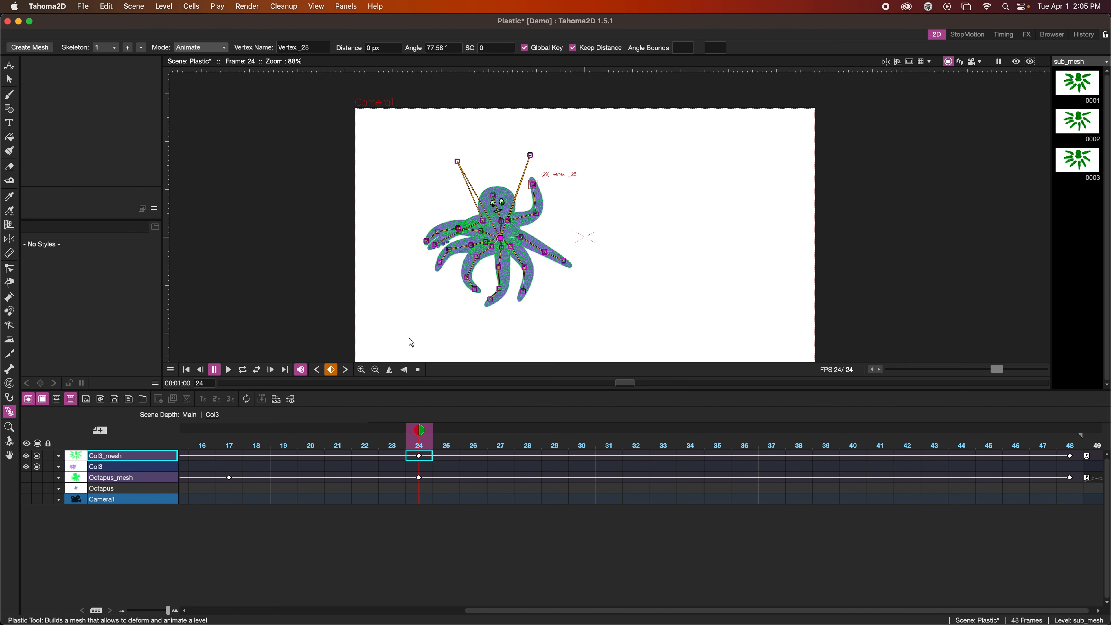
# Play the octopus animation from frame 1 several times to review the motion, and return to frame 1
pyautogui.click(186, 370)
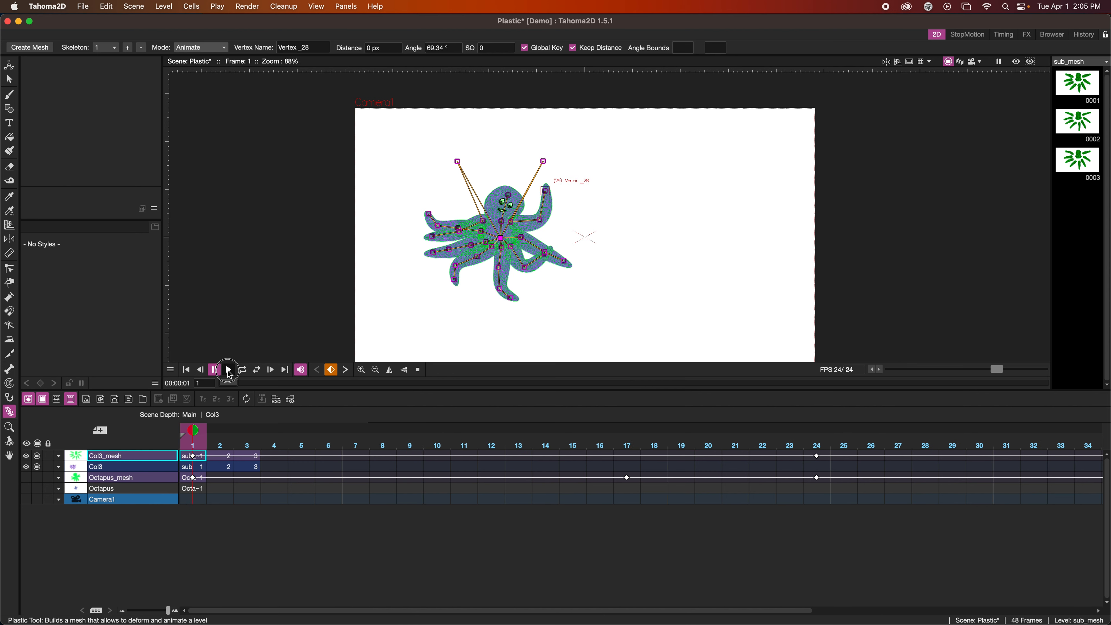
pyautogui.click(228, 369)
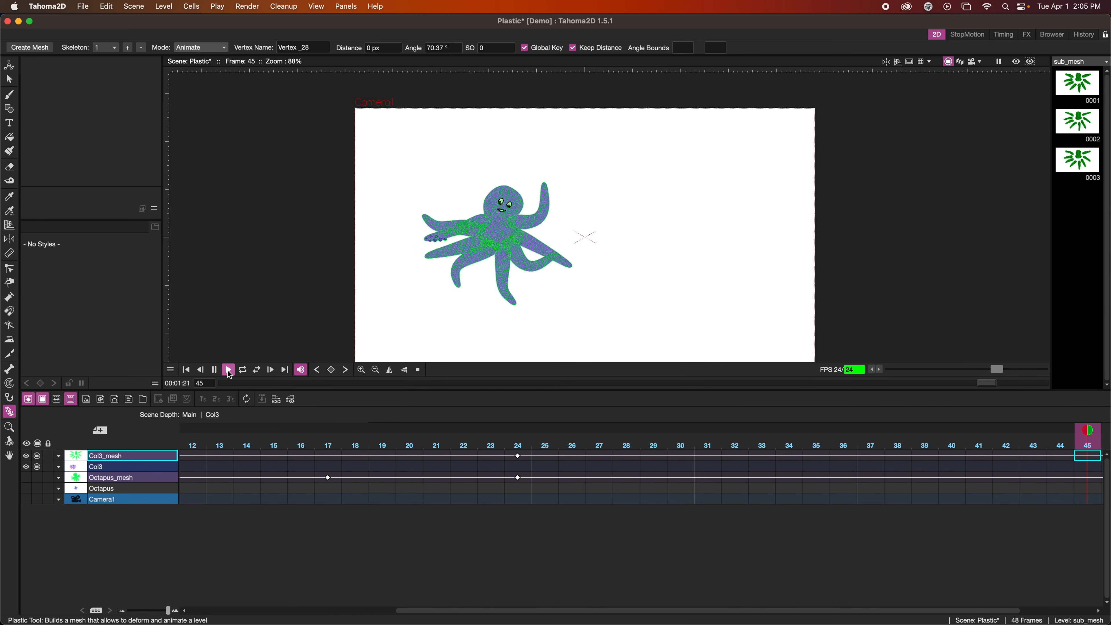
pyautogui.click(228, 370)
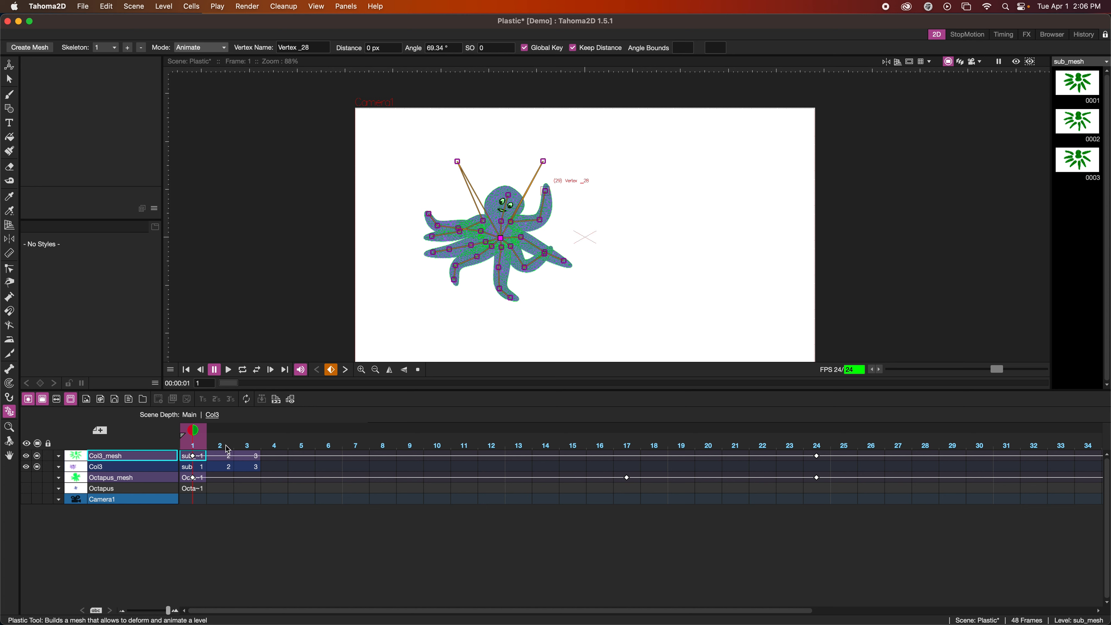
pyautogui.press('Right')
pyautogui.press('Right')
pyautogui.click(229, 370)
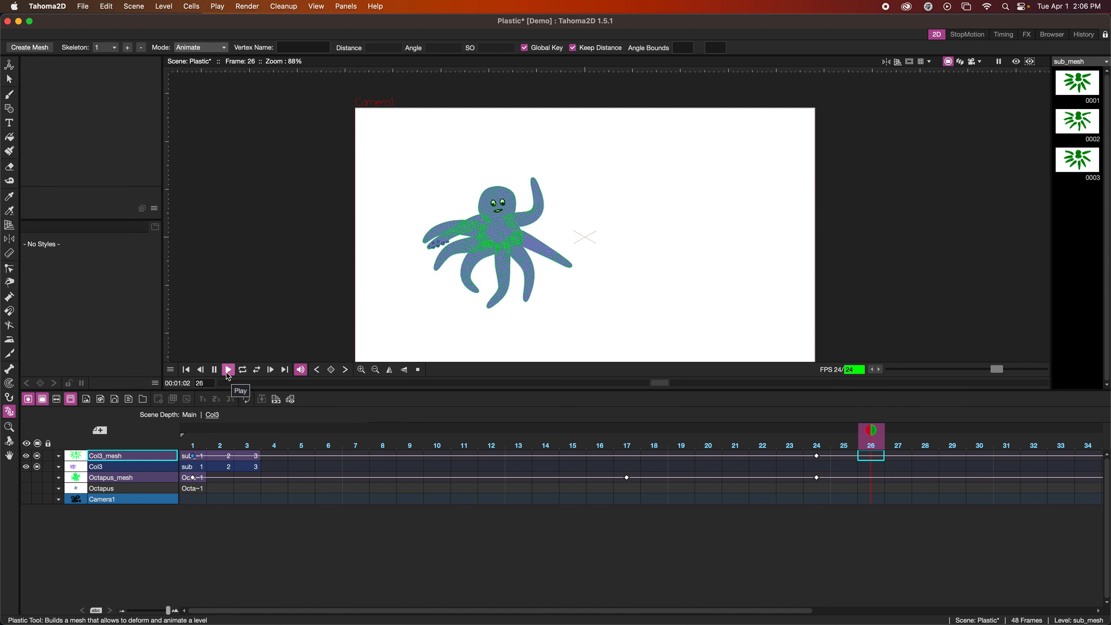
pyautogui.click(215, 370)
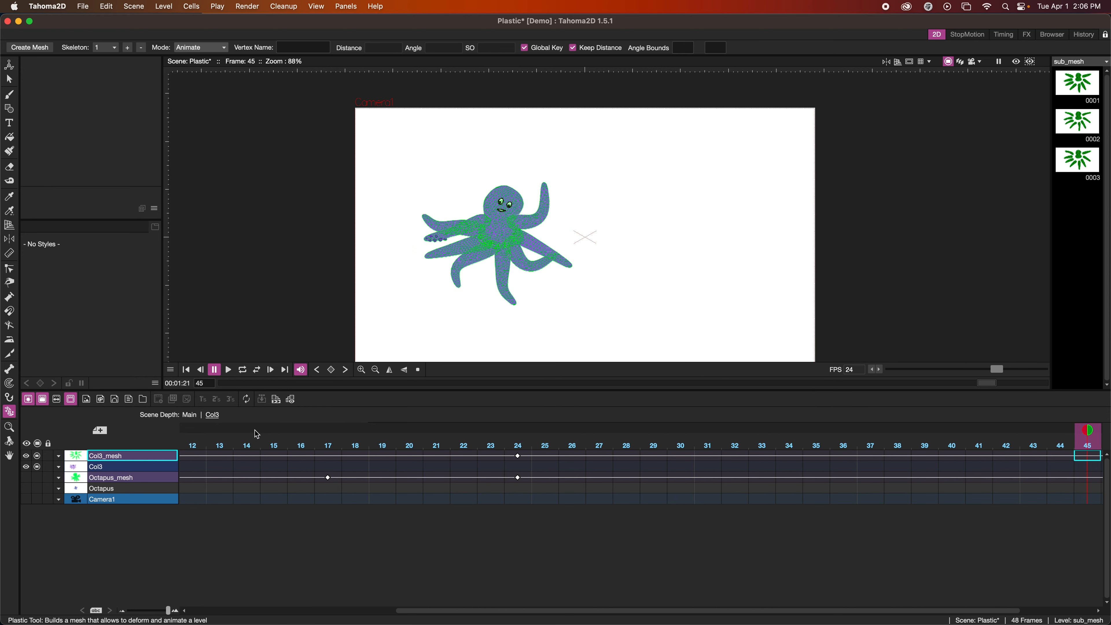
pyautogui.click(186, 370)
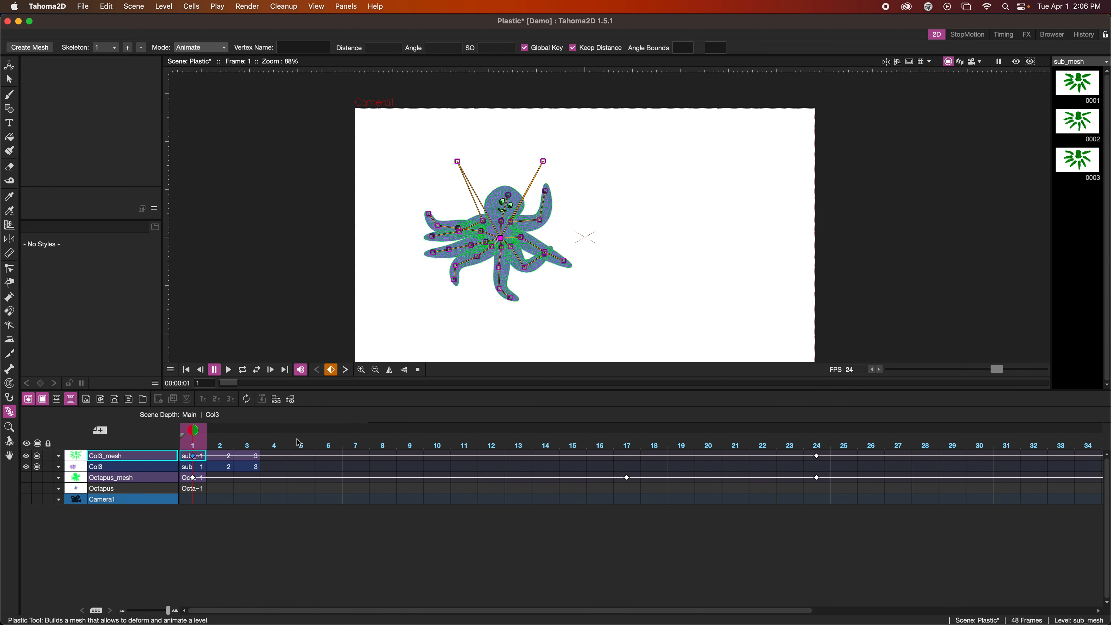
# Retime the three Col3 and Col3_mesh drawings first on 2's and finally on 3's, playing the animation after each change
pyautogui.click(255, 467)
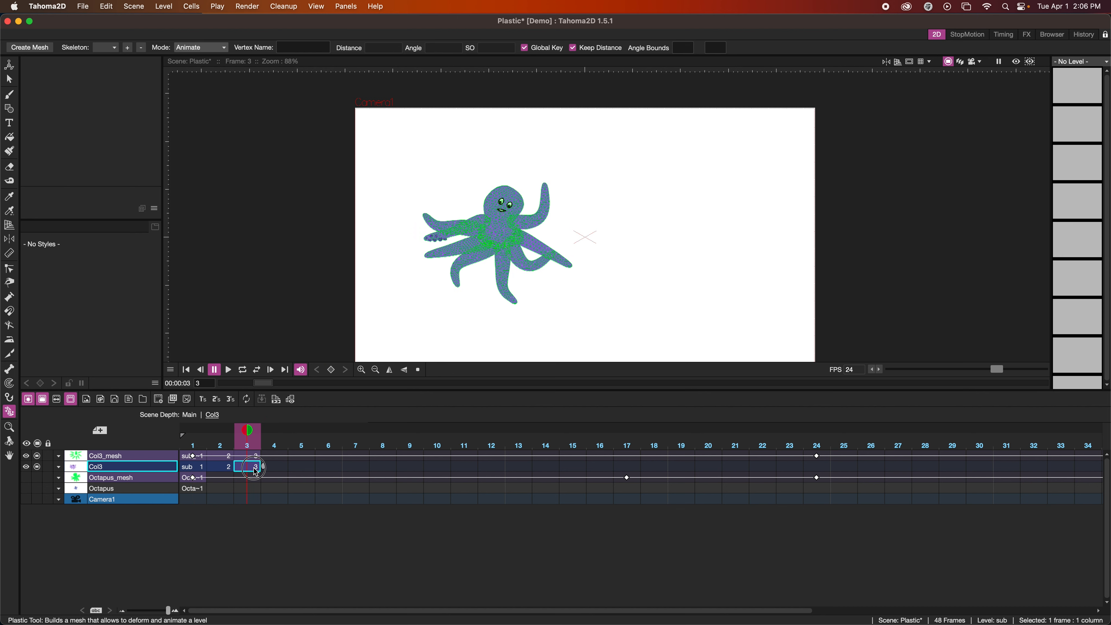
pyautogui.keyDown('shift'); pyautogui.click(186, 457); pyautogui.keyUp('shift')
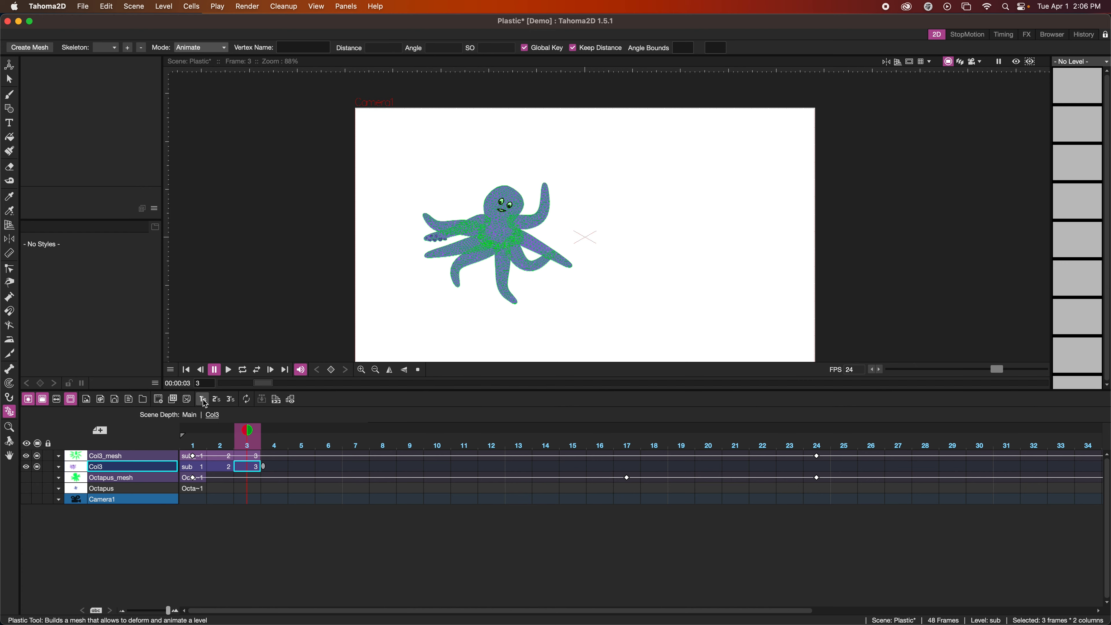
pyautogui.click(215, 400)
pyautogui.click(188, 371)
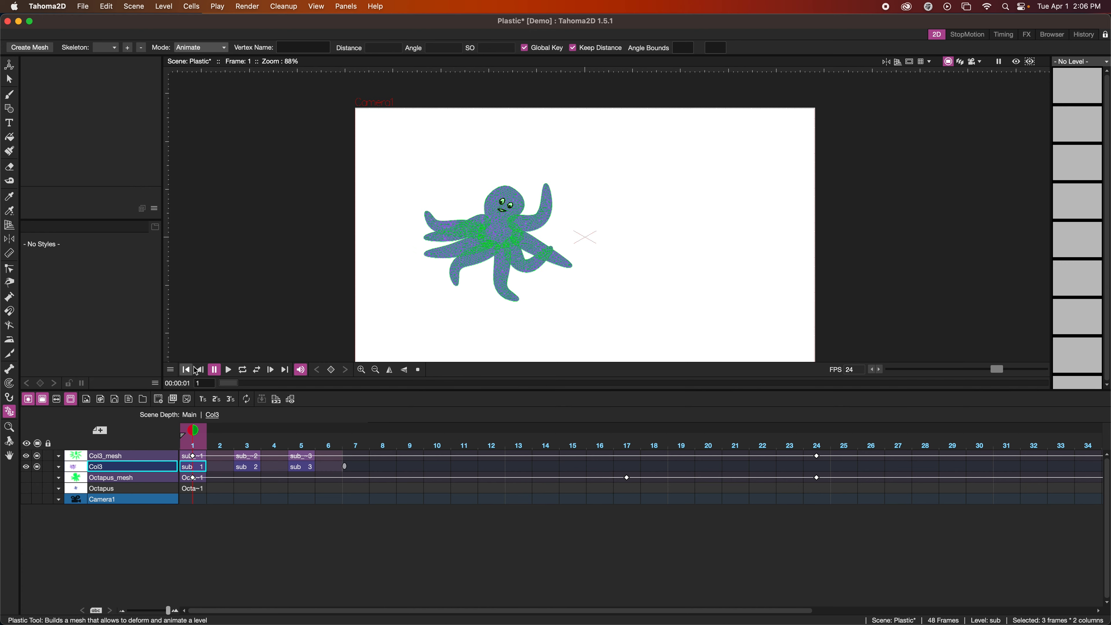
pyautogui.click(230, 369)
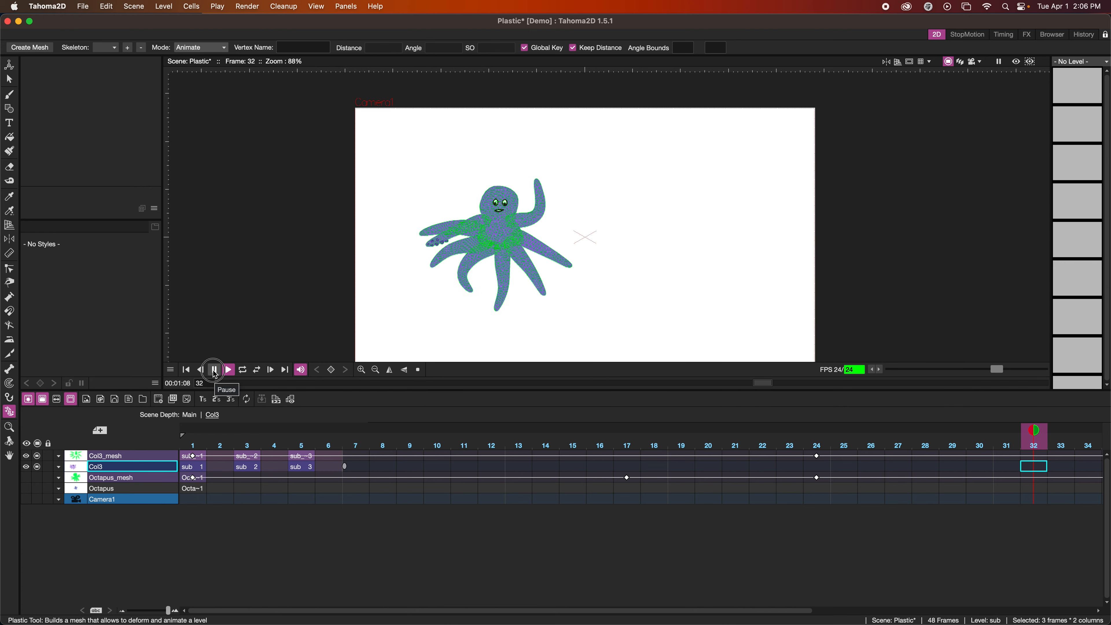
pyautogui.click(230, 400)
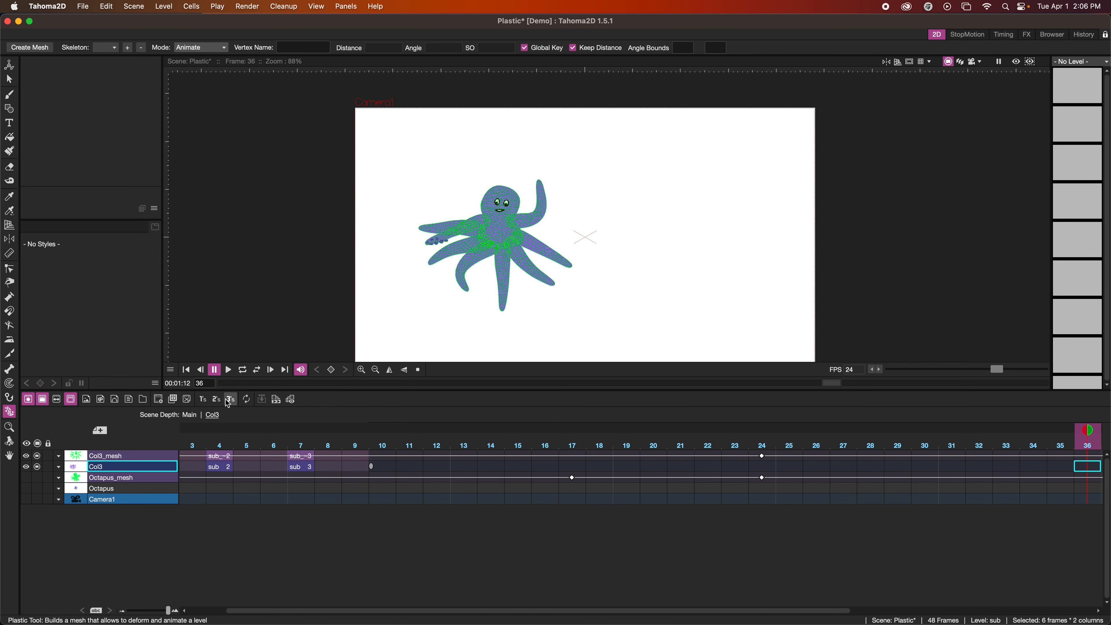
pyautogui.click(229, 370)
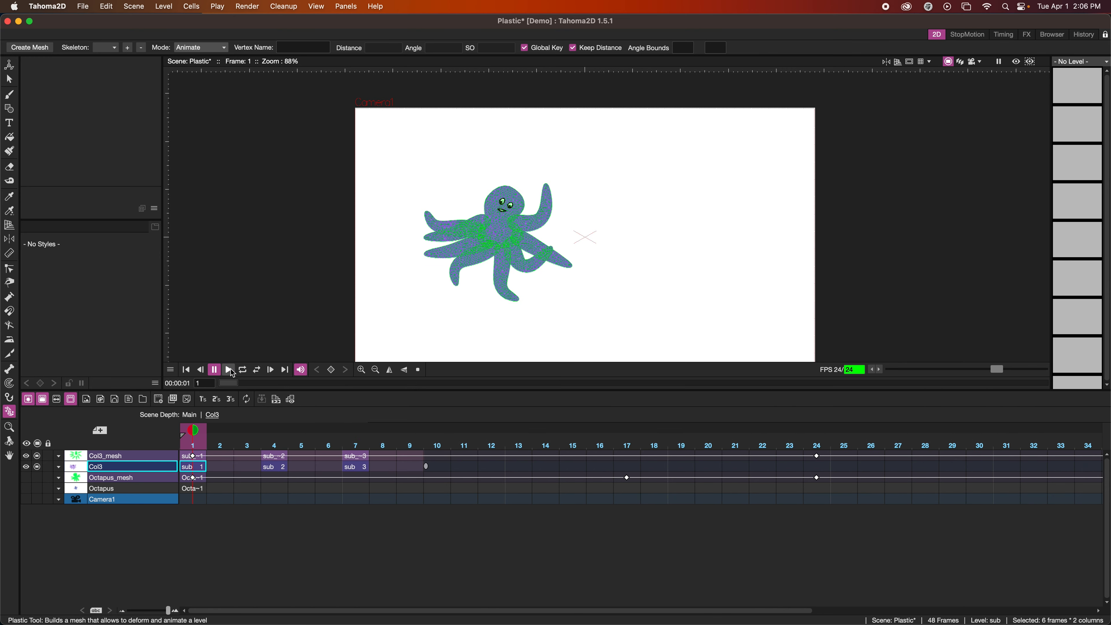
# Compare the Col3 and Col3_mesh drawings at frames 4, 7 and 8
pyautogui.click(278, 467)
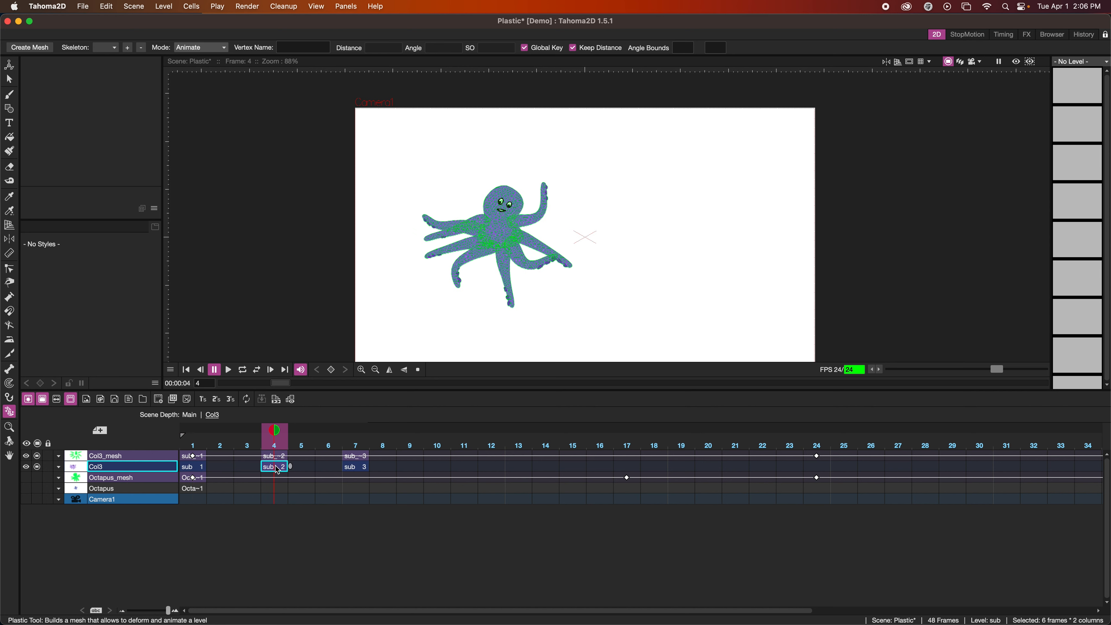
pyautogui.click(383, 468)
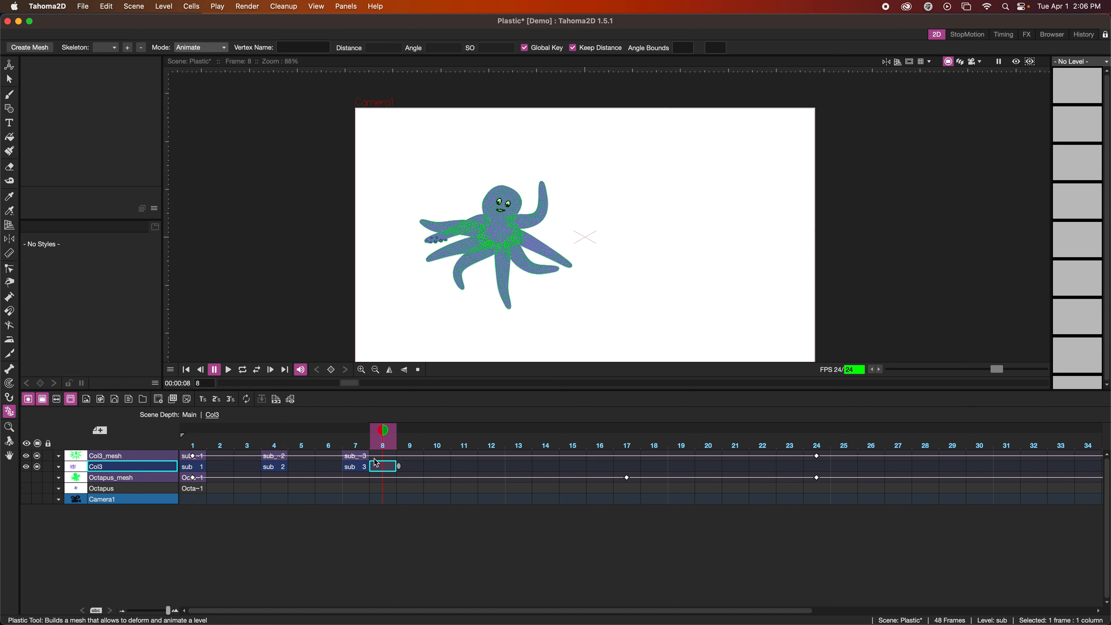
pyautogui.click(272, 456)
pyautogui.click(275, 467)
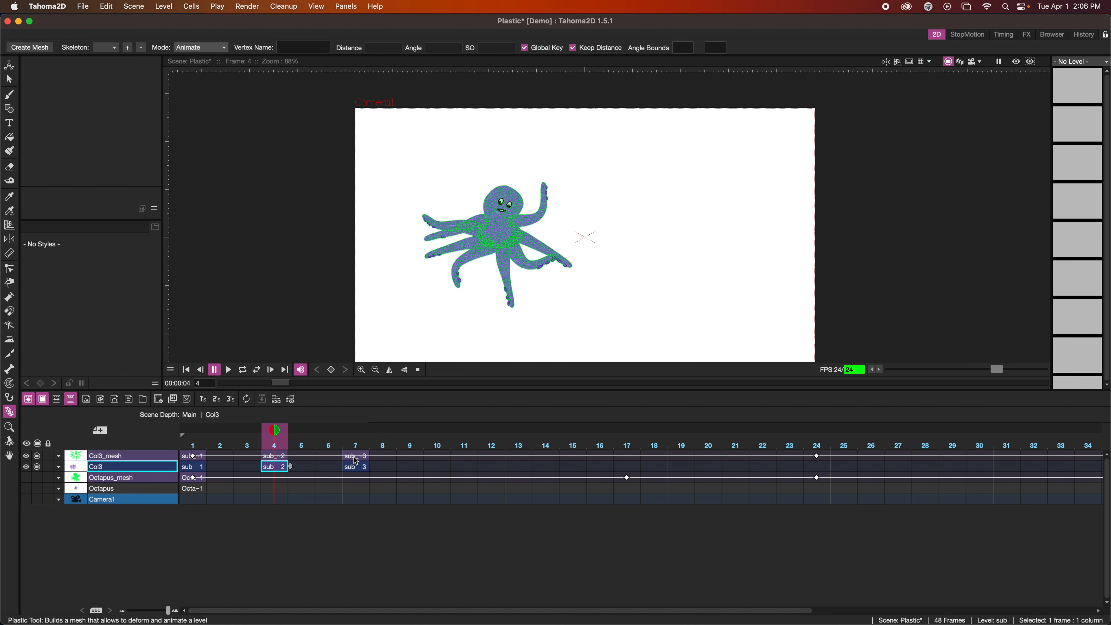
pyautogui.click(355, 467)
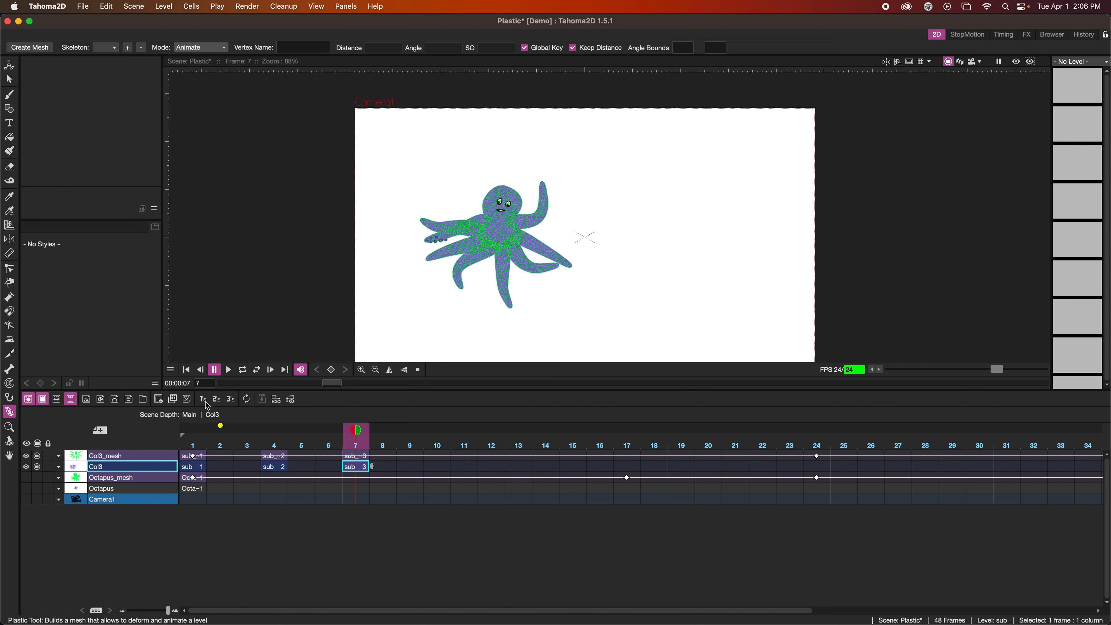
# Set both the Col3 and Col3_mesh drawings to number 1 at frame 17
pyautogui.click(623, 459)
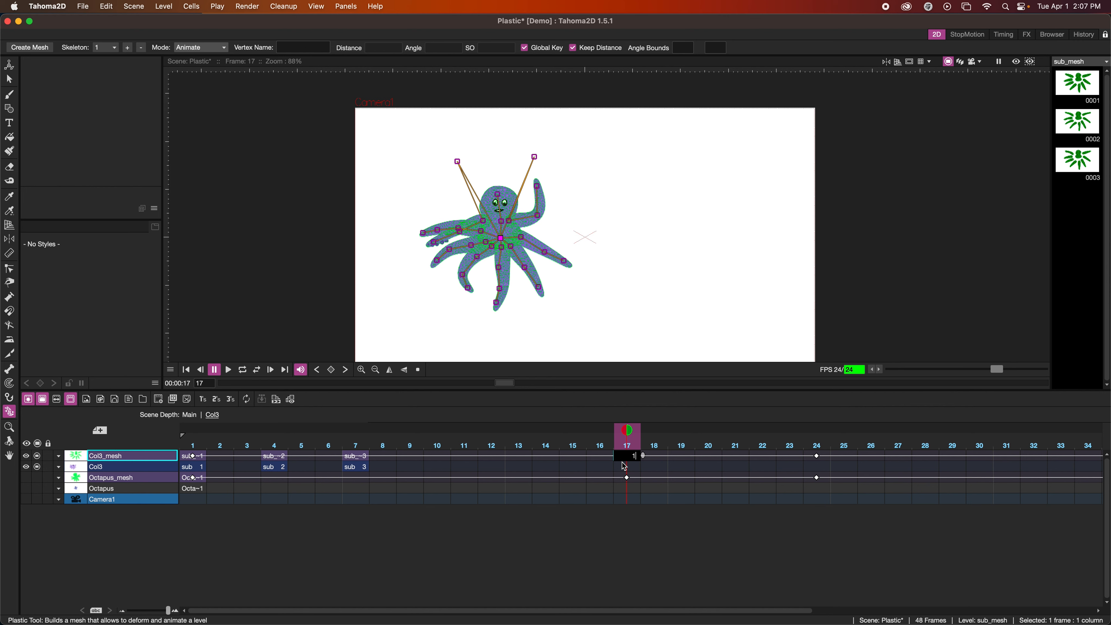
pyautogui.click(625, 466)
pyautogui.write('1')
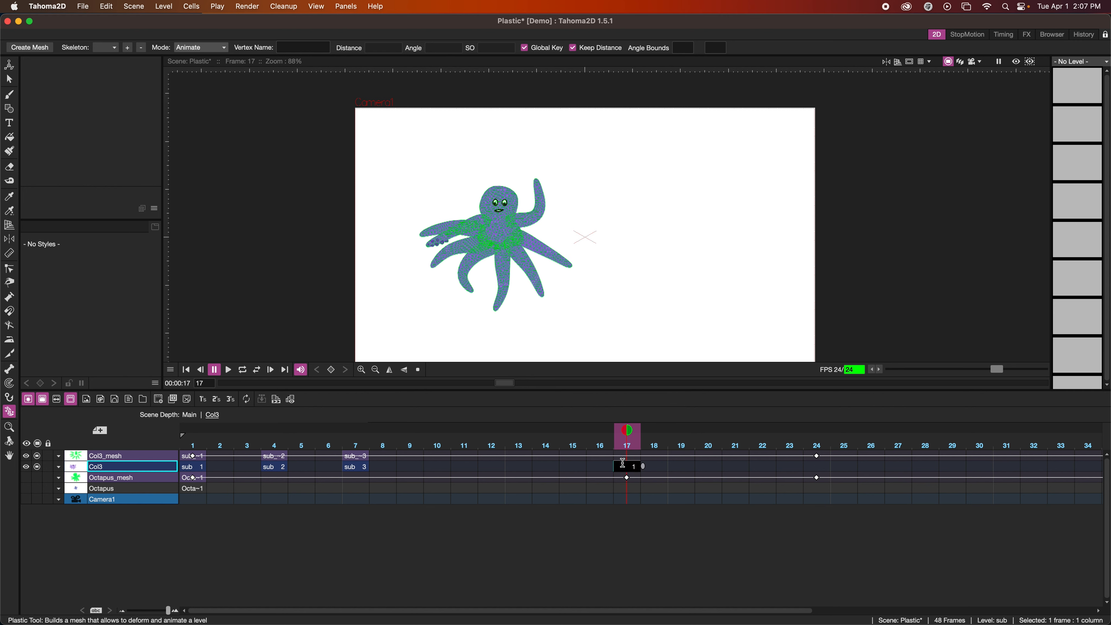
pyautogui.press('Return')
pyautogui.click(623, 456)
pyautogui.write('1')
pyautogui.press('Return')
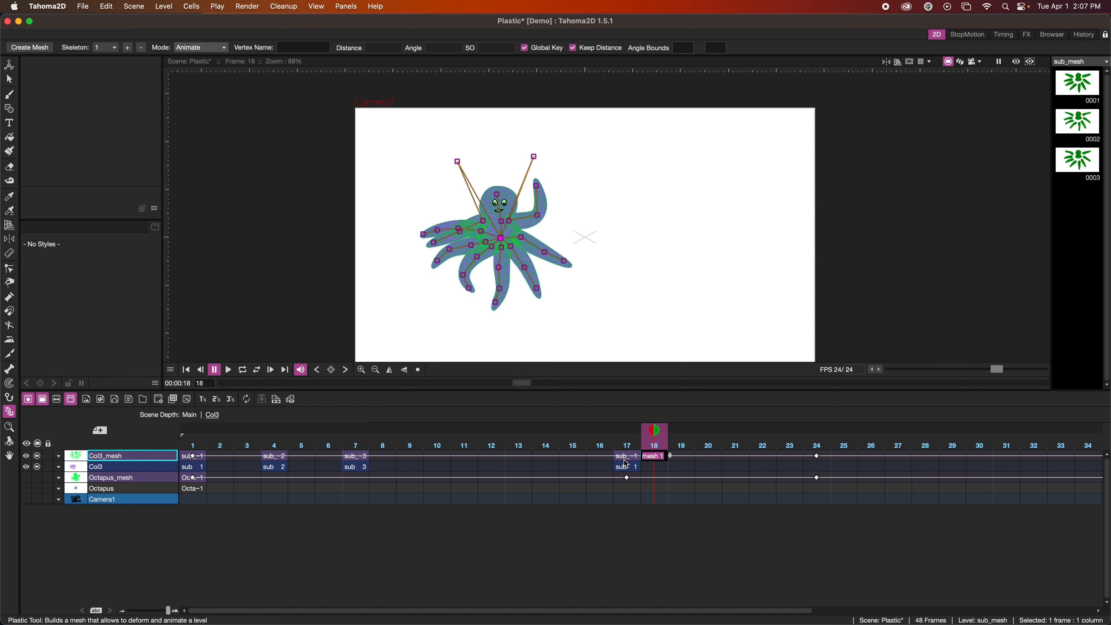
# Set both the Col3_mesh and Col3 drawings to number 2 at frame 20
pyautogui.click(707, 456)
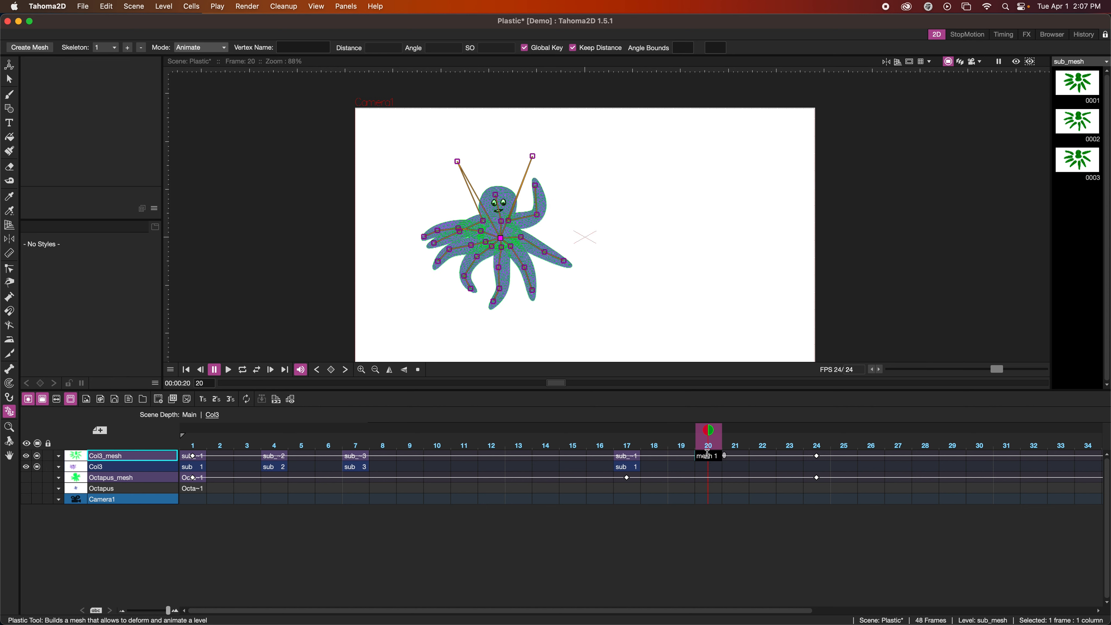
pyautogui.press('BackSpace')
pyautogui.click(677, 456)
pyautogui.click(711, 455)
pyautogui.press('w')
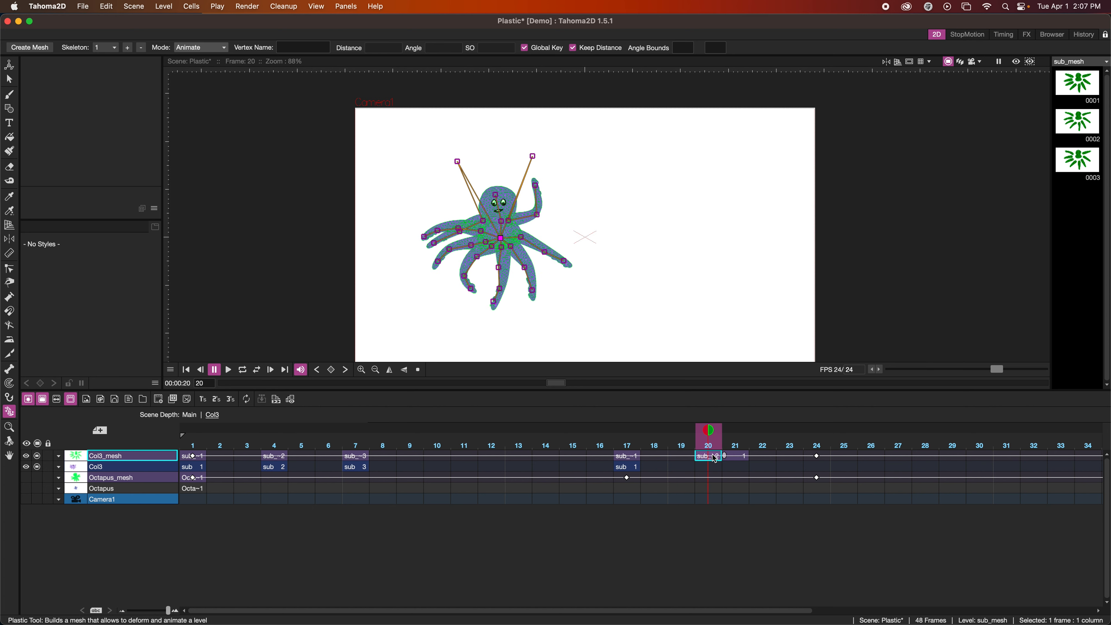
pyautogui.click(745, 458)
pyautogui.click(705, 466)
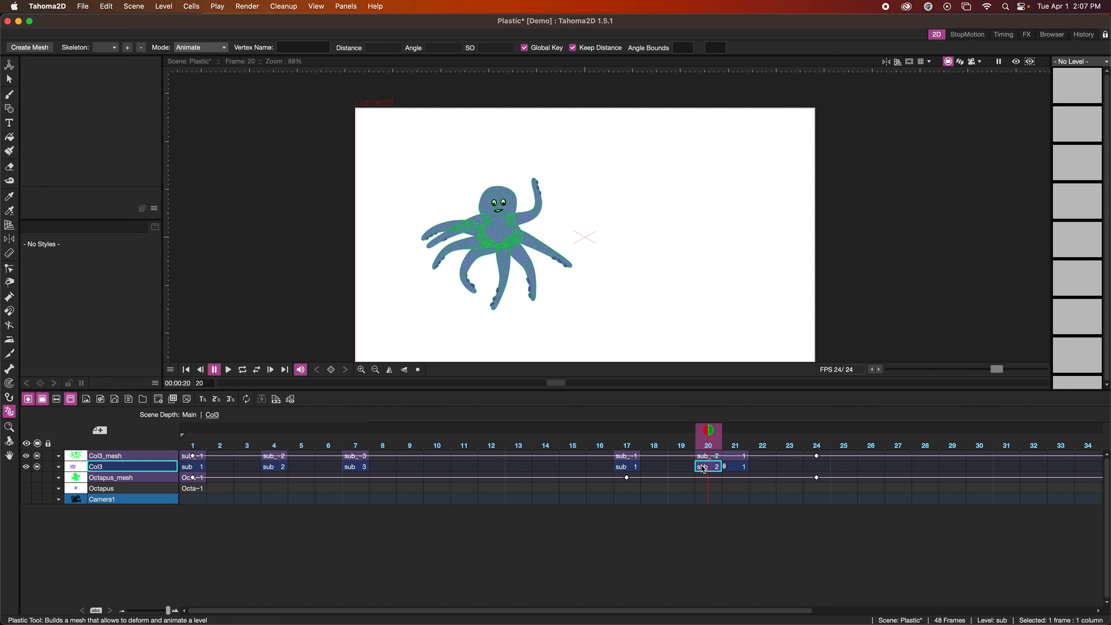
# Delete the extra Col3 and Col3_mesh drawings at frame 21 and play the animation to check the drawing swaps
pyautogui.click(734, 467)
pyautogui.press('Delete')
pyautogui.click(735, 456)
pyautogui.press('Delete')
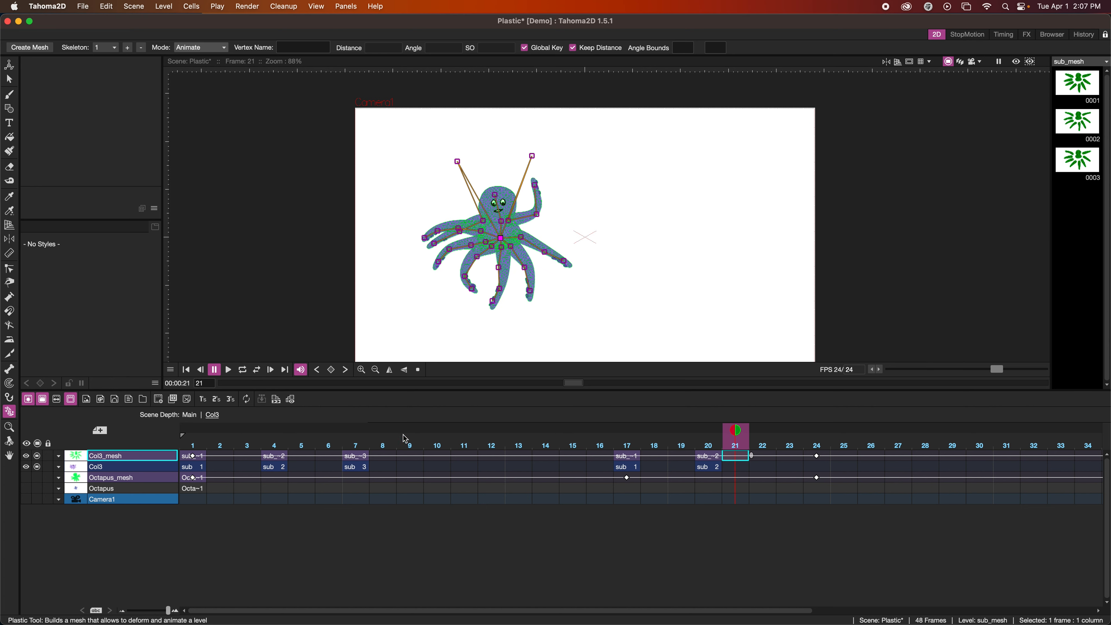
pyautogui.click(227, 370)
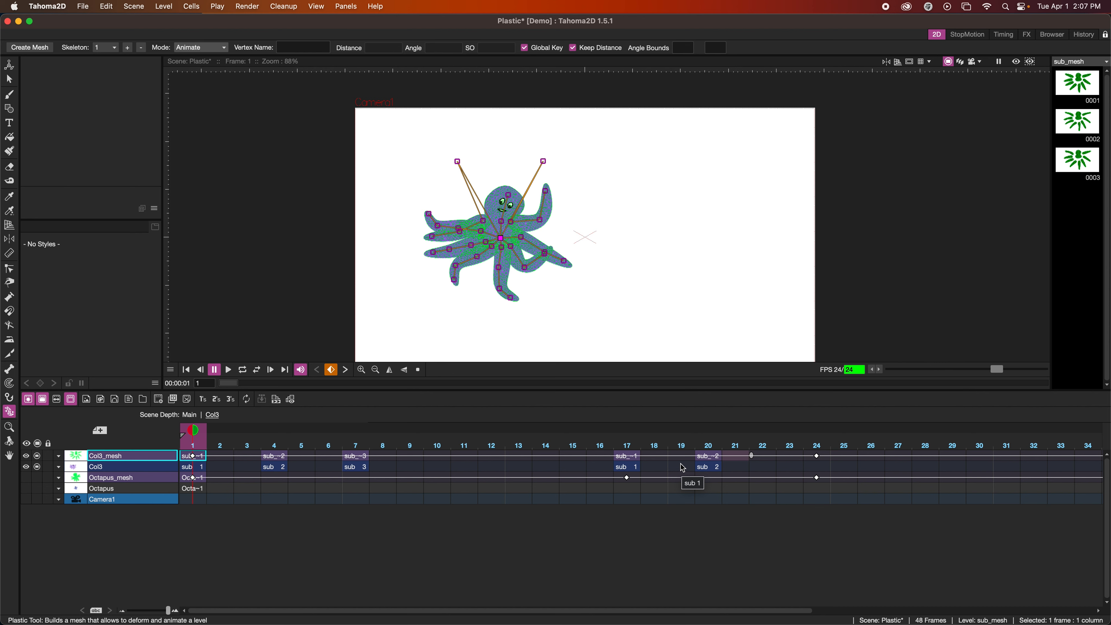
pyautogui.click(673, 467)
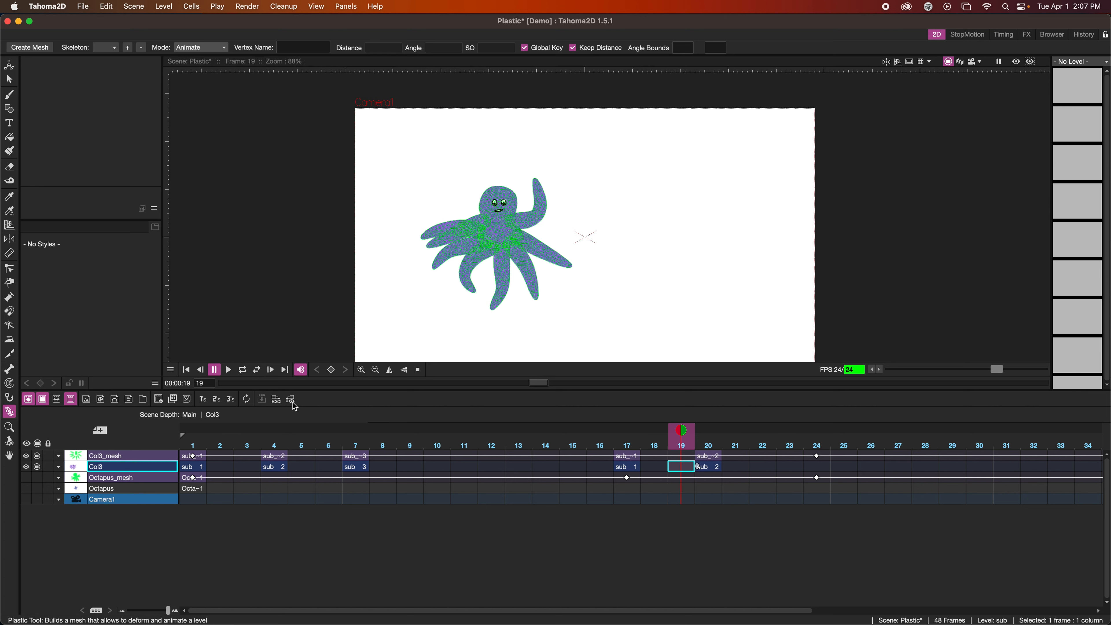
# With the Animate tool, move the Col3_mesh octopus at frame 1 to the canvas's upper-left corner, about X -308 px, Y 242 px
pyautogui.click(187, 459)
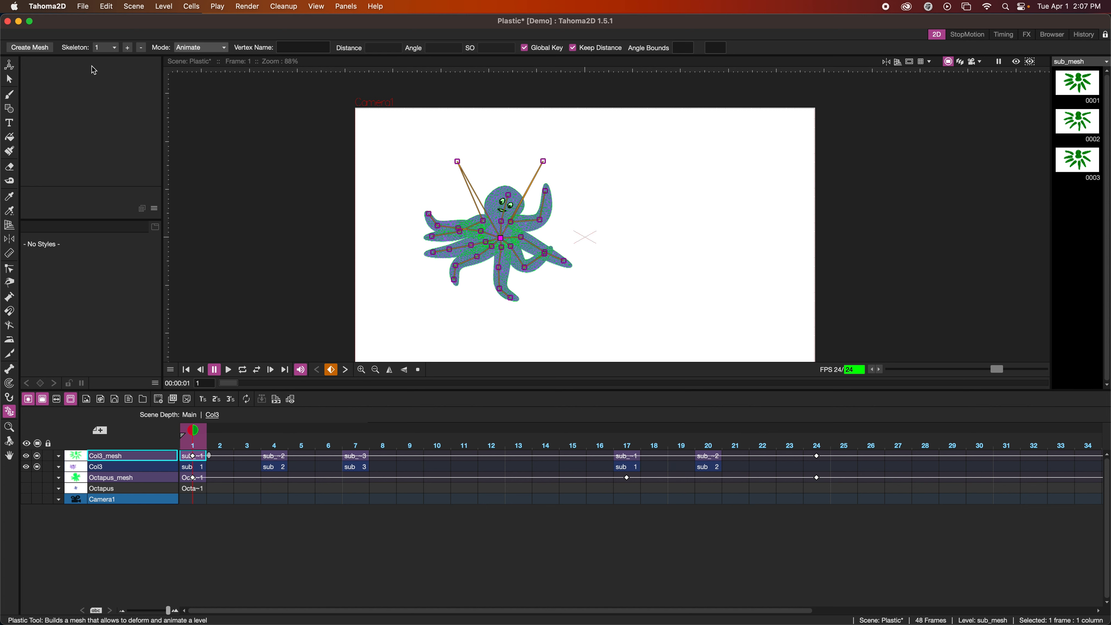
pyautogui.press('a')
pyautogui.moveTo(539, 324); pyautogui.dragTo(464, 263)
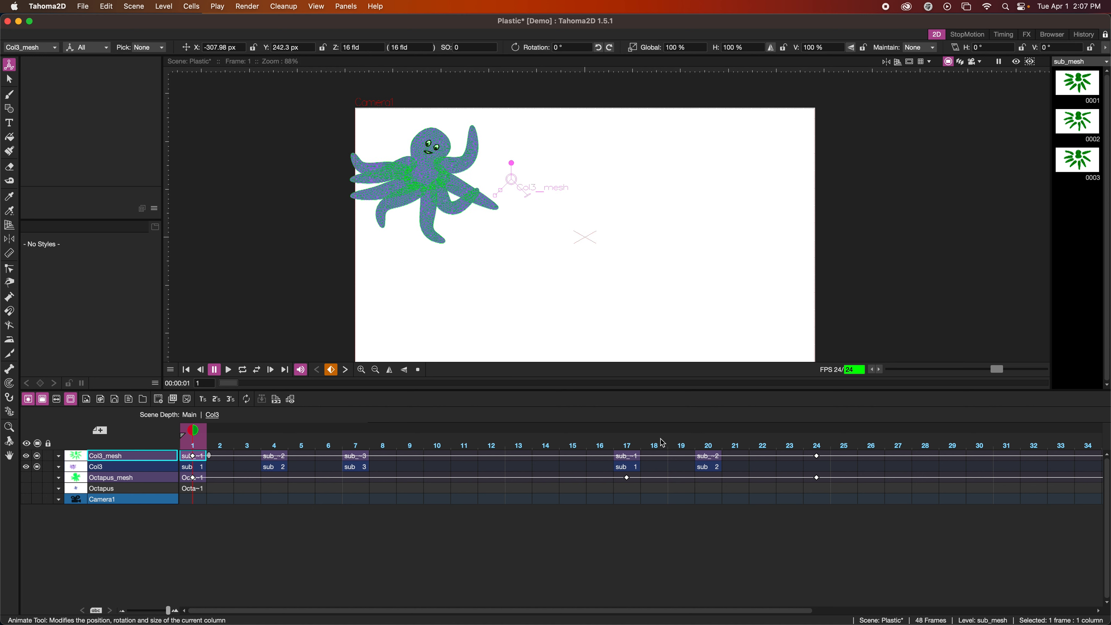
# At frame 15, move the octopus to about X 165 px, Y -120 px, rotate it to about 20.5° and scale it to about 148%
pyautogui.click(572, 457)
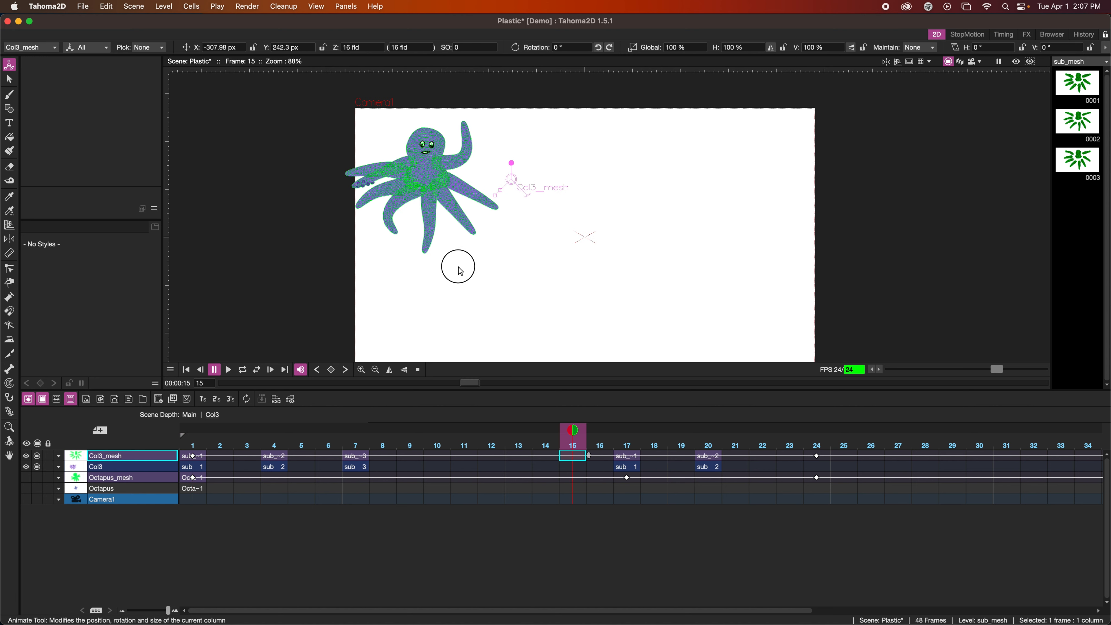
pyautogui.moveTo(456, 263); pyautogui.dragTo(537, 393)
pyautogui.moveTo(588, 289); pyautogui.dragTo(612, 263)
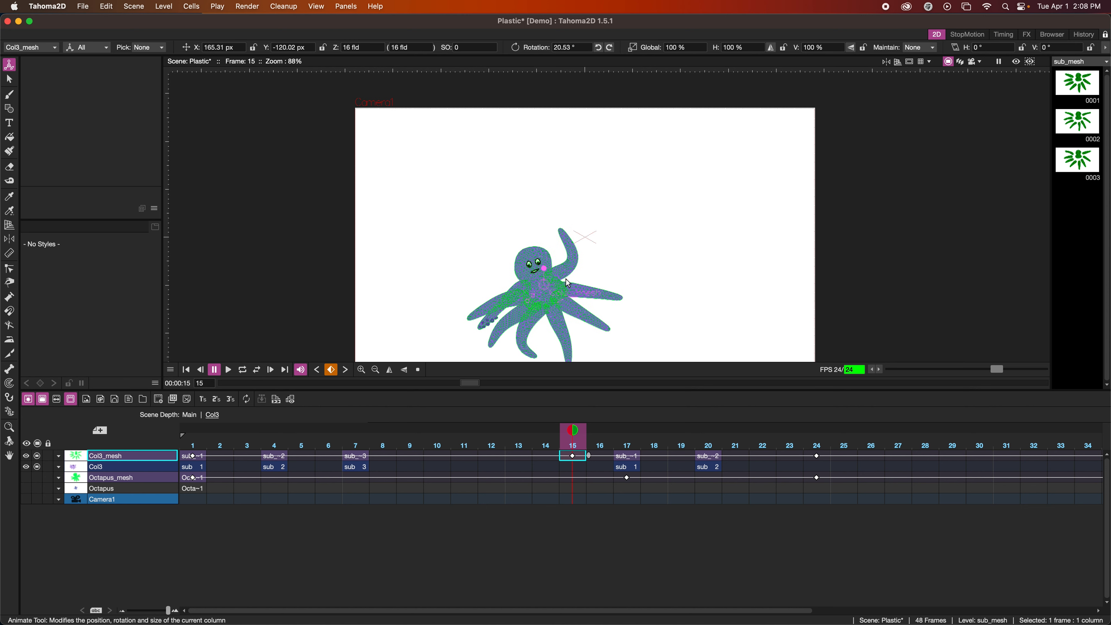
pyautogui.moveTo(527, 302); pyautogui.dragTo(519, 309)
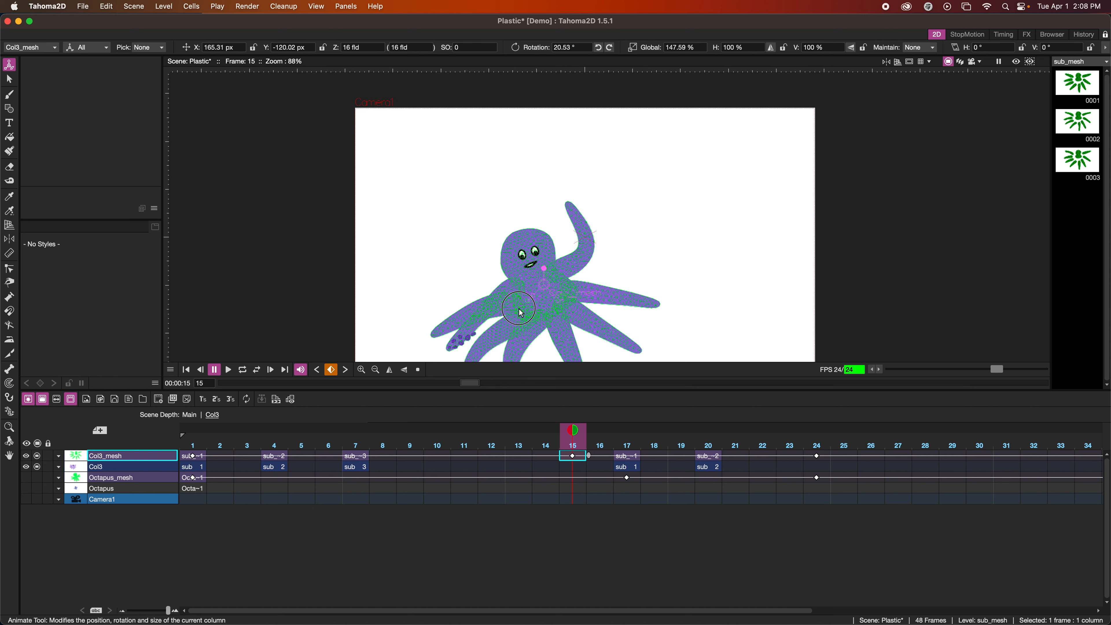
# At frame 34, move the octopus to about X 442 px, Y 310 px, rotated about -22° and scaled to about 99%
pyautogui.hscroll(10, 848, 464)
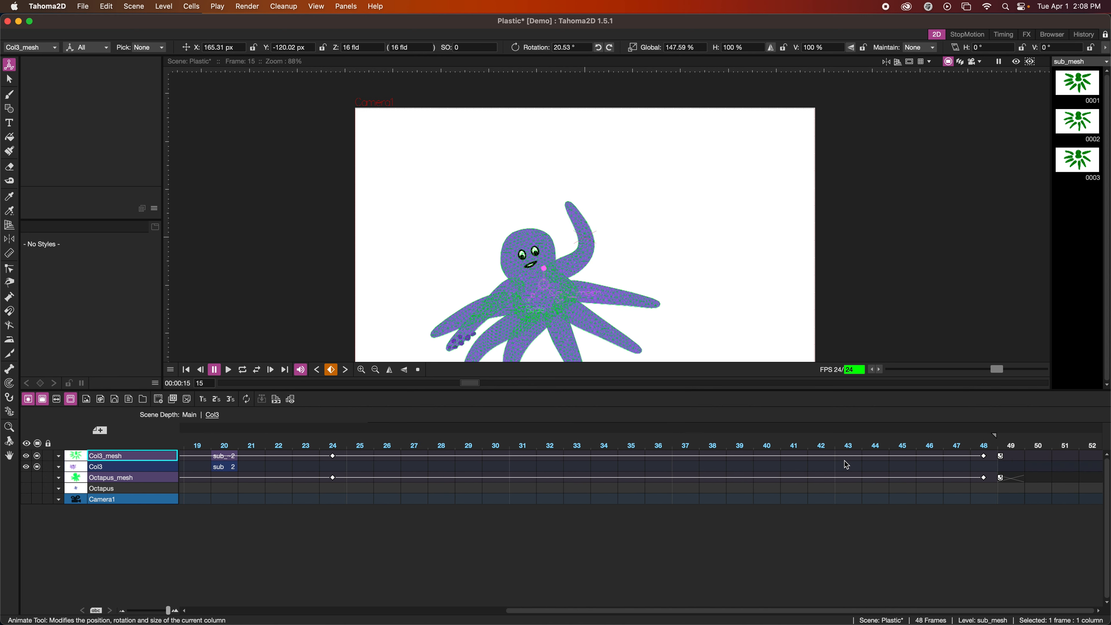
pyautogui.click(606, 457)
pyautogui.moveTo(602, 330); pyautogui.dragTo(664, 240)
pyautogui.moveTo(594, 196); pyautogui.dragTo(637, 172)
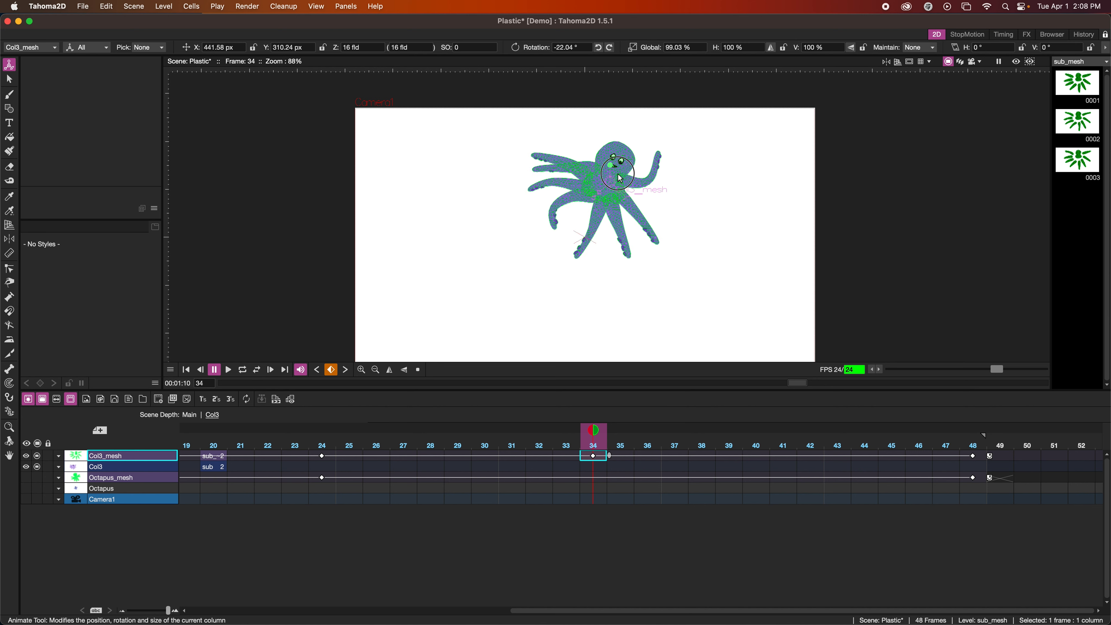
# At frame 48, move the octopus to about X 1067 px, Y 111 px, rotated about 22° and scaled to about 125%
pyautogui.click(973, 456)
pyautogui.moveTo(662, 279); pyautogui.dragTo(739, 206)
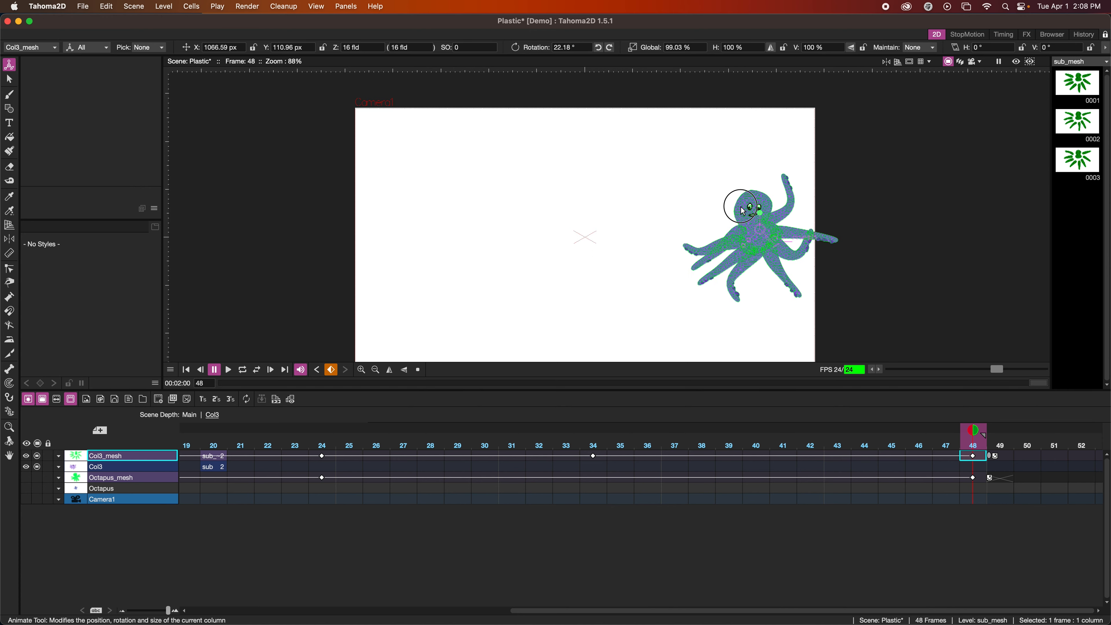
pyautogui.moveTo(743, 246); pyautogui.dragTo(738, 248)
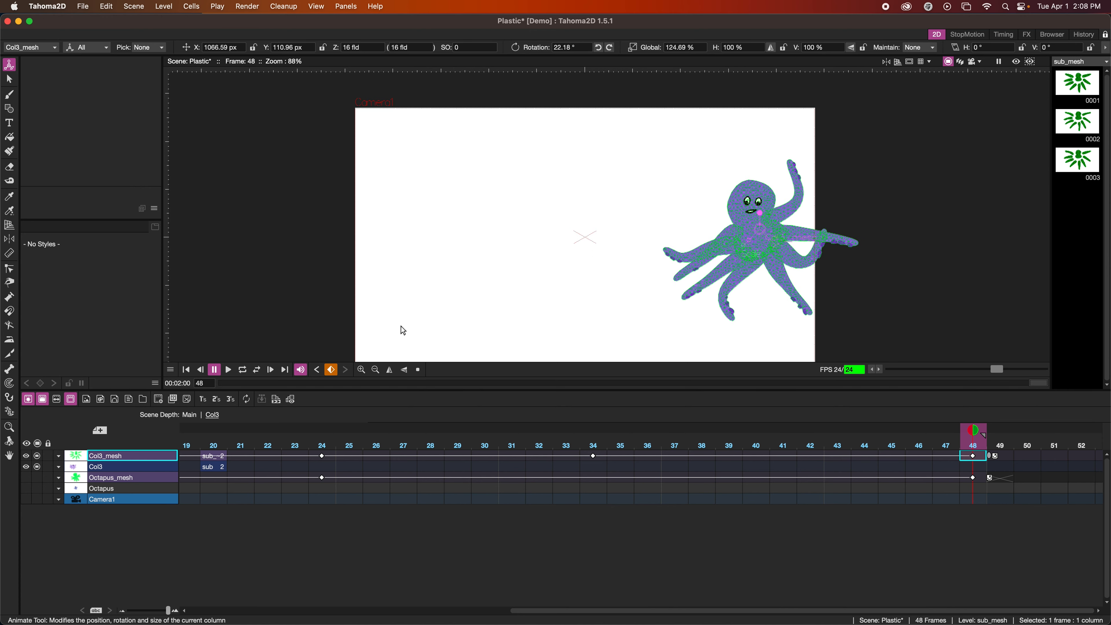
# Play the animation, set the frame 1 octopus to about 38.6° rotation and 80% scale, and play it again
pyautogui.click(186, 370)
pyautogui.click(226, 370)
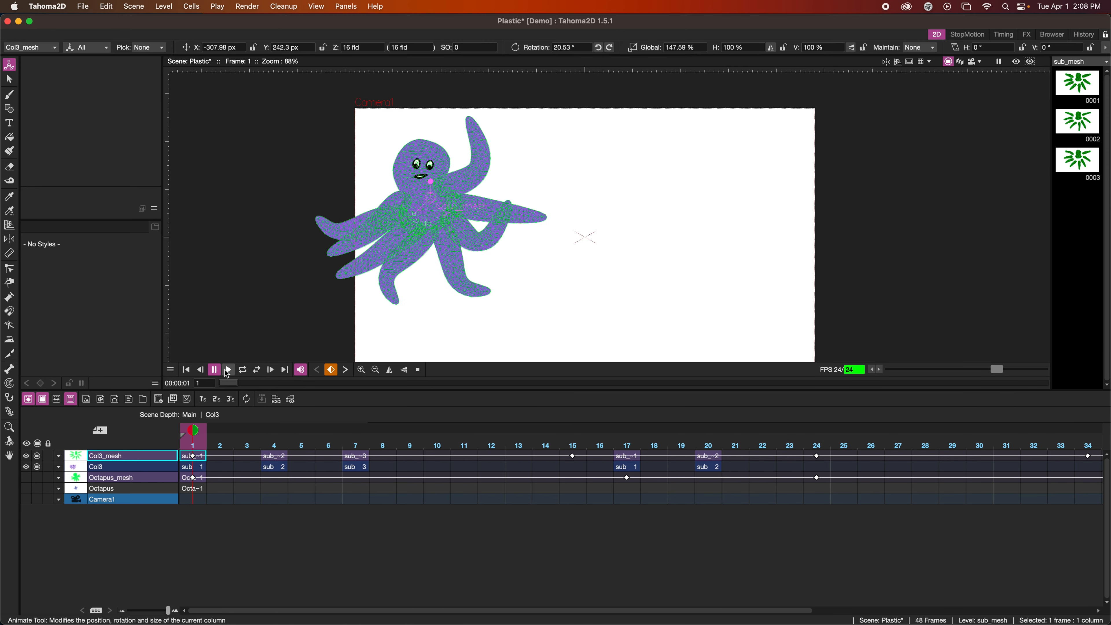
pyautogui.moveTo(414, 214); pyautogui.dragTo(429, 186)
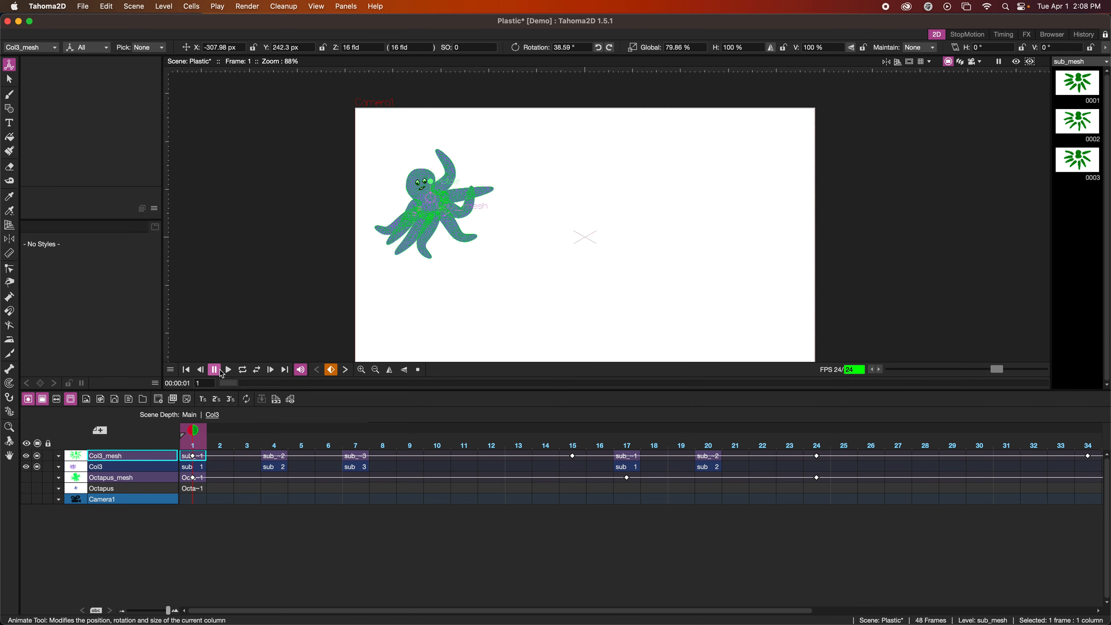
pyautogui.click(228, 370)
# Render the scene with Fast Render to MP4
pyautogui.click(247, 6)
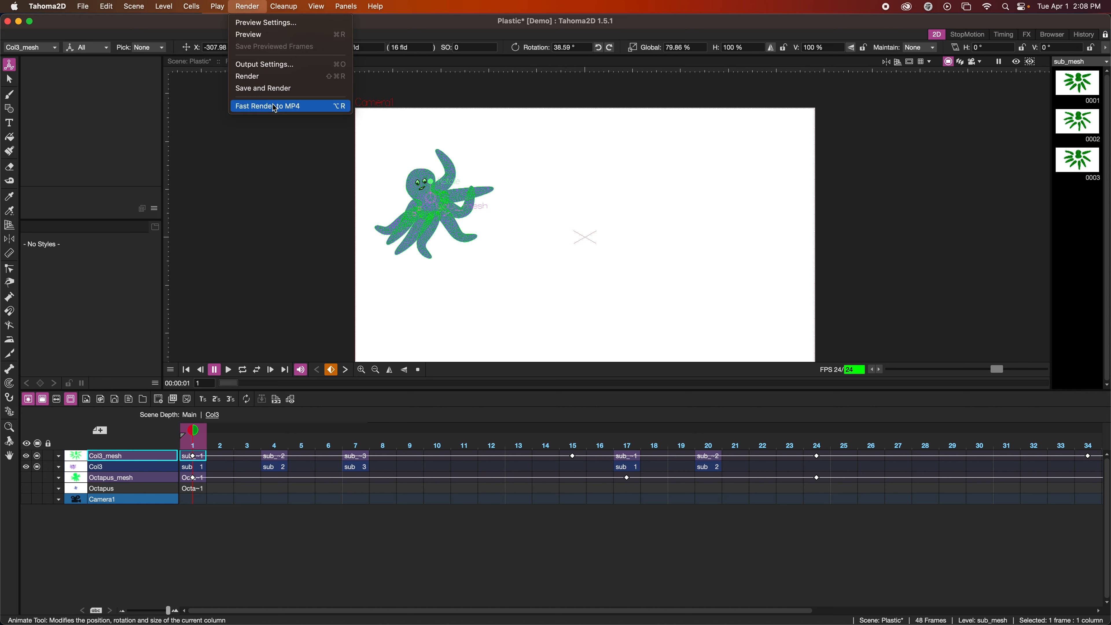